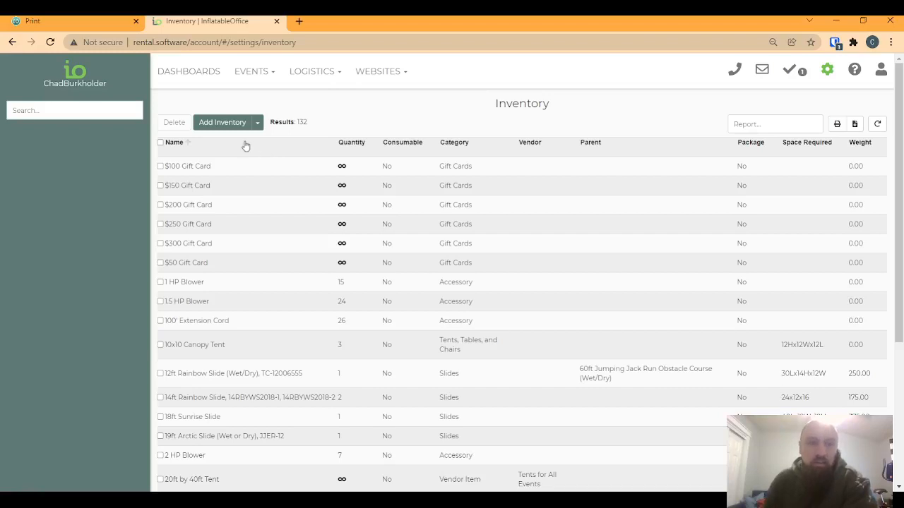
Start a new inventory item and show its advanced options
click(258, 122)
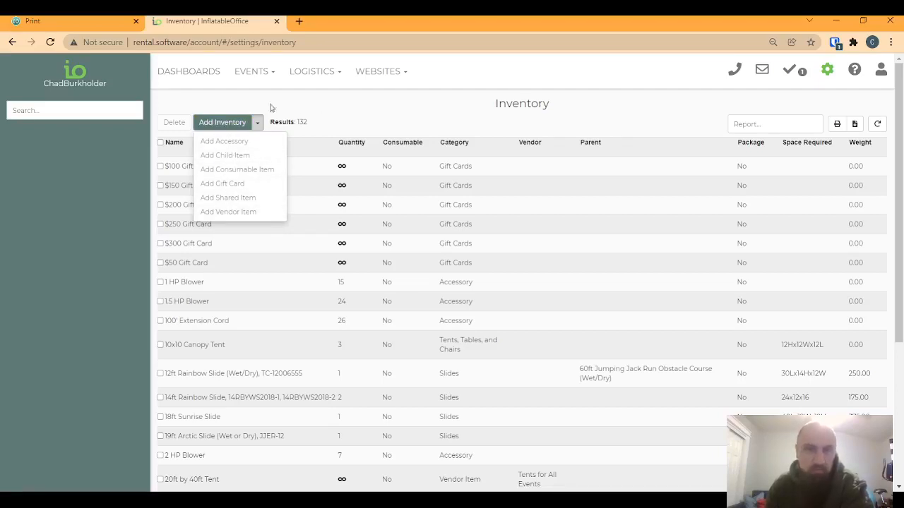
click(222, 122)
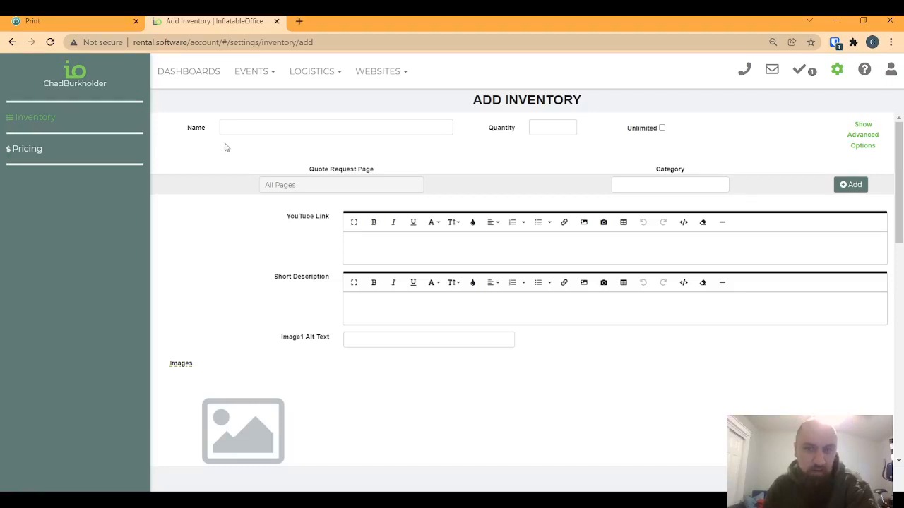
click(863, 139)
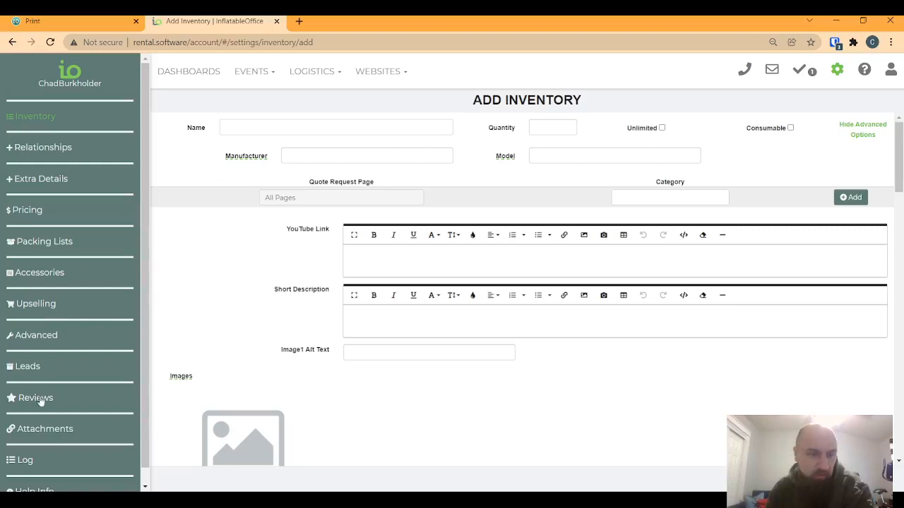
Name the new inventory item "3 piece Obstacle Course"
click(268, 129)
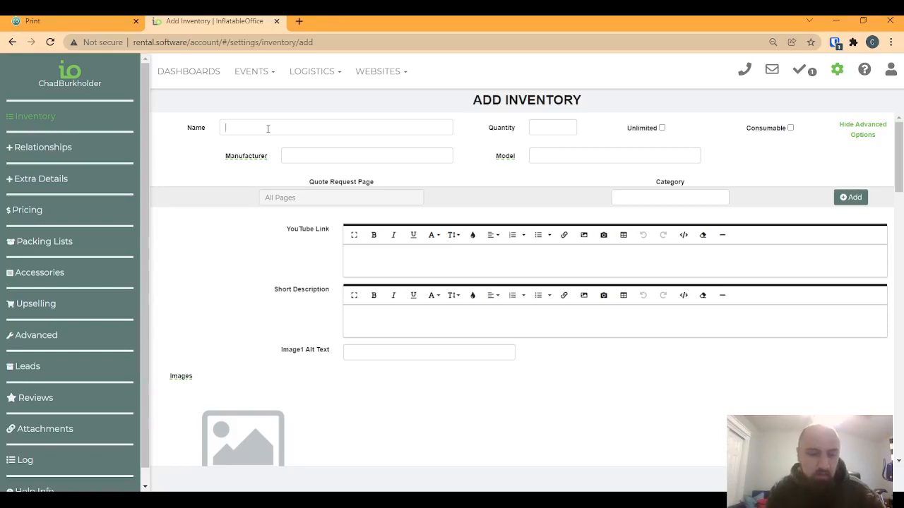
text(3 pi)
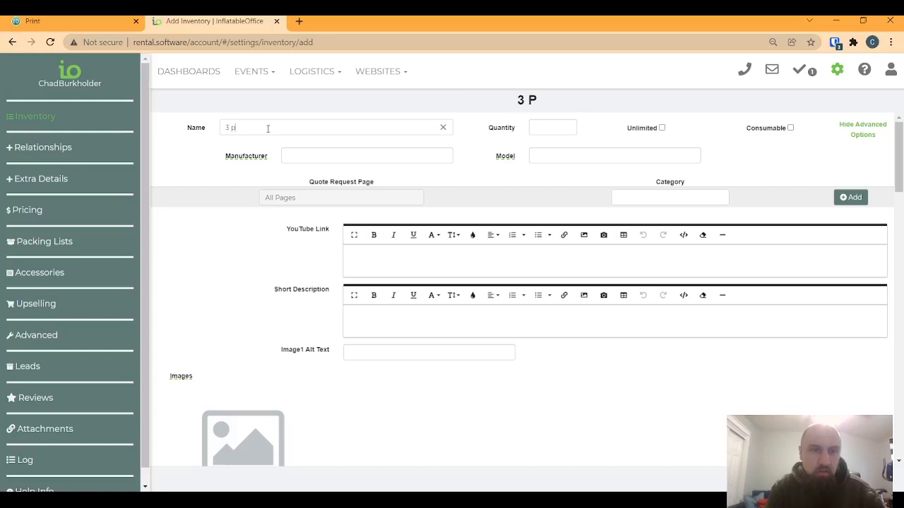
text(ece )
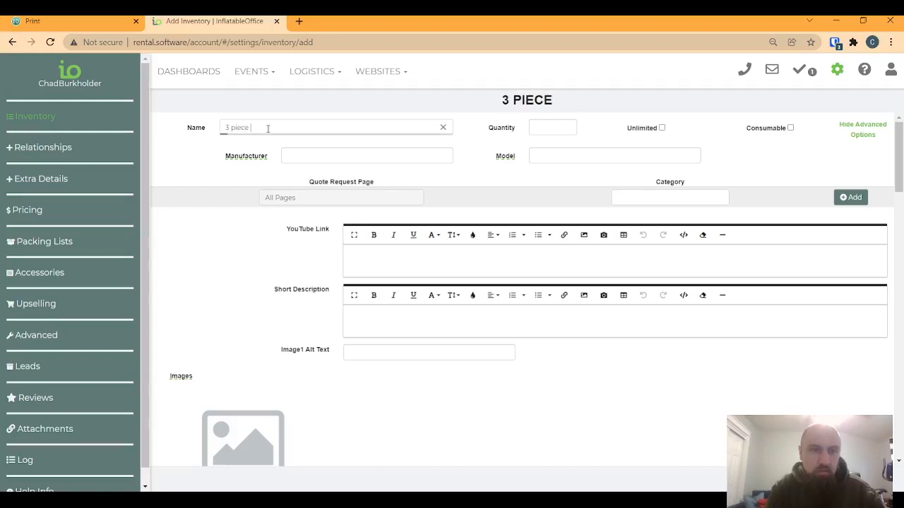
text(Obstacle Cou)
key(BackSpace)
key(BackSpace)
text(ou)
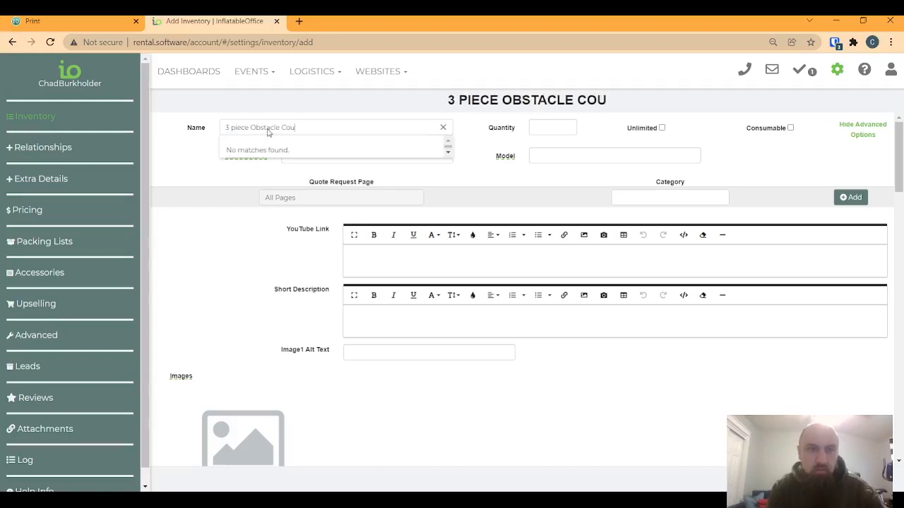
text(rse)
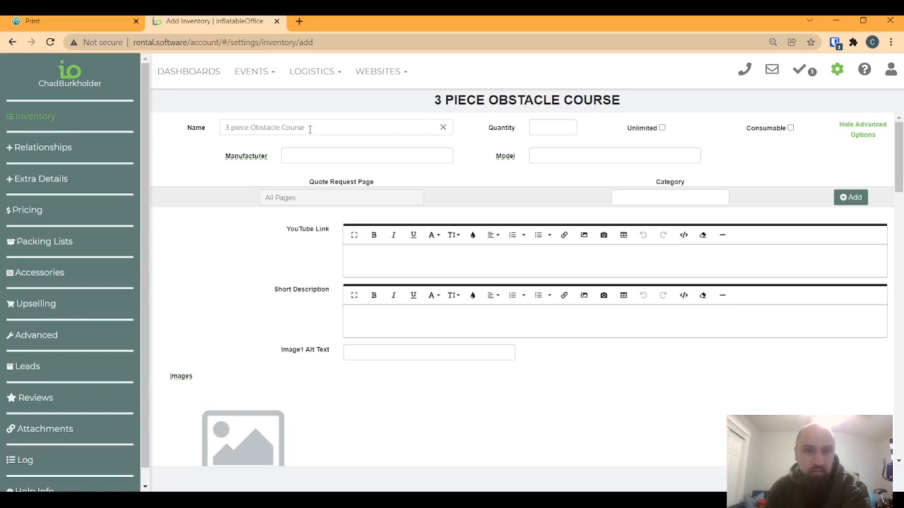
drag(309, 130, 227, 137)
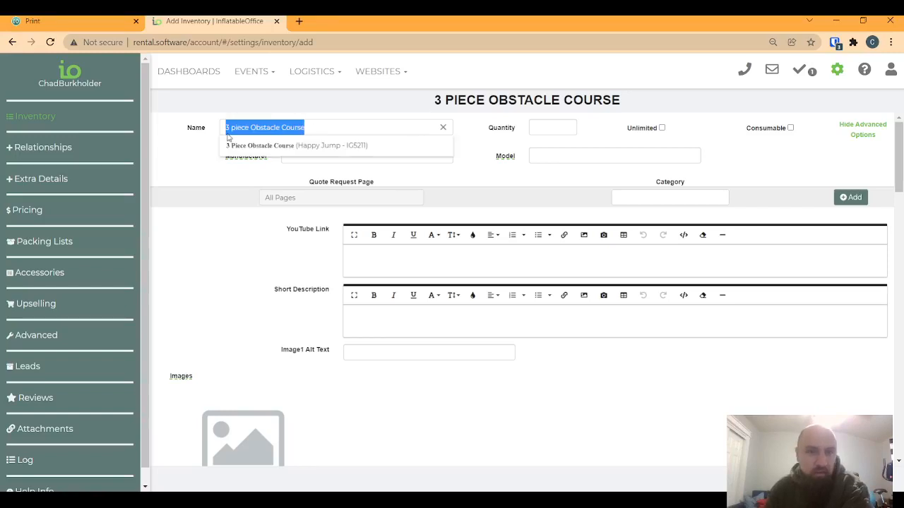
click(201, 158)
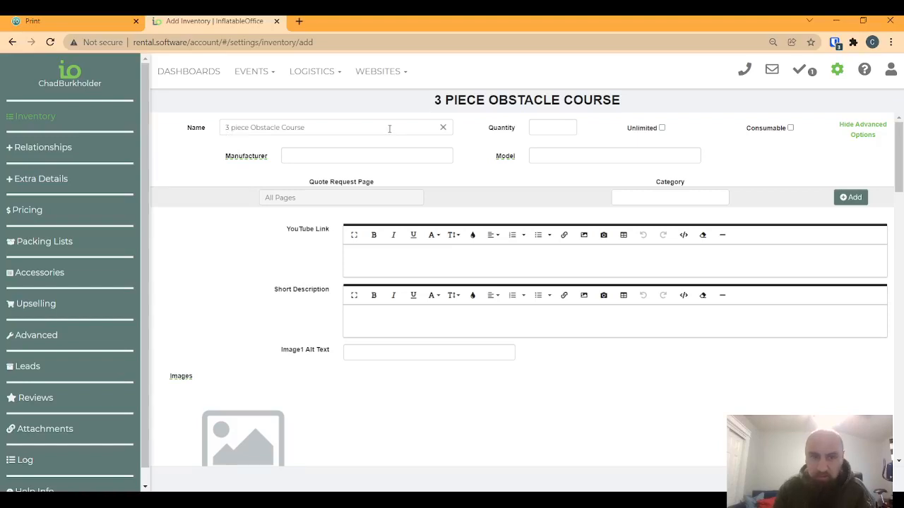
Set the item's quantity to 1
click(538, 127)
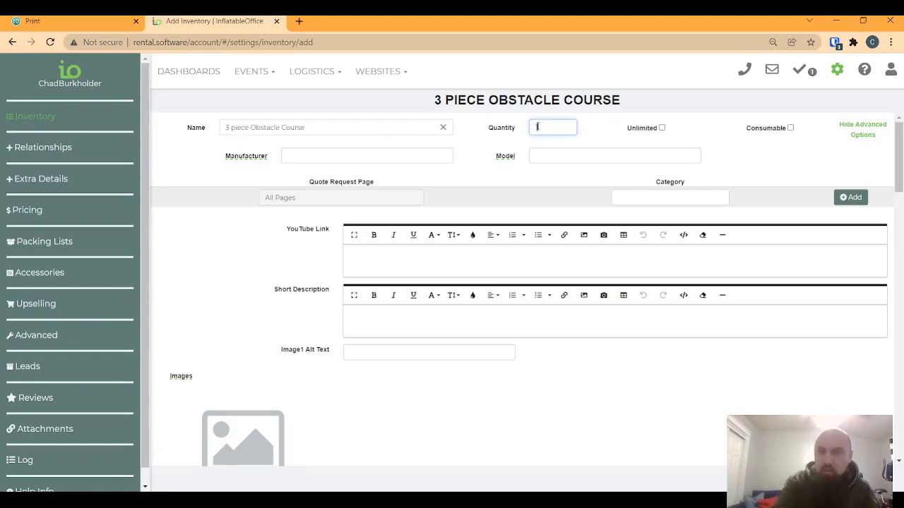
text(1)
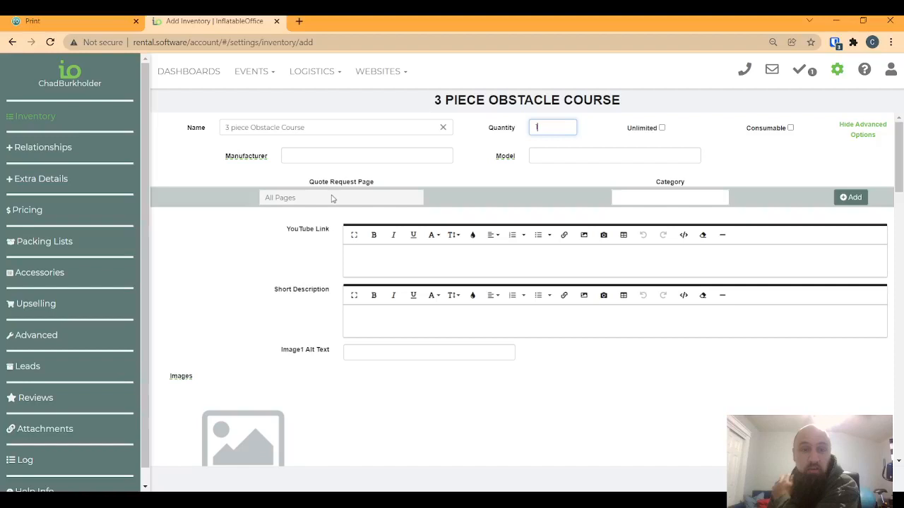
click(296, 198)
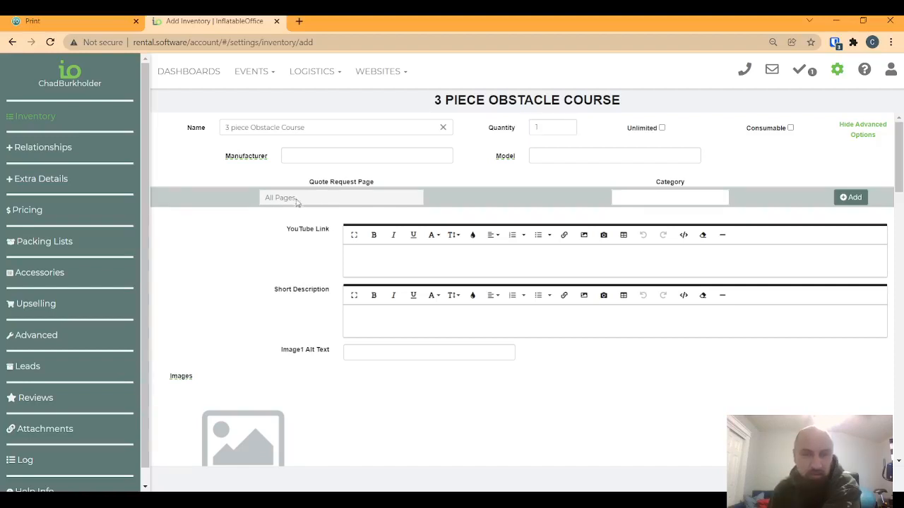
Try adding the item to the Obstacle Courses category for all quote request pages, and remove that category row
click(655, 197)
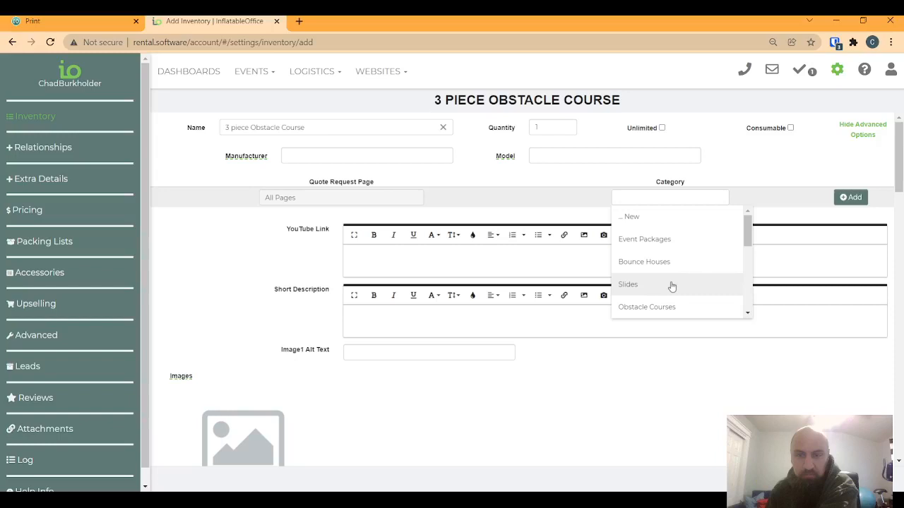
click(519, 204)
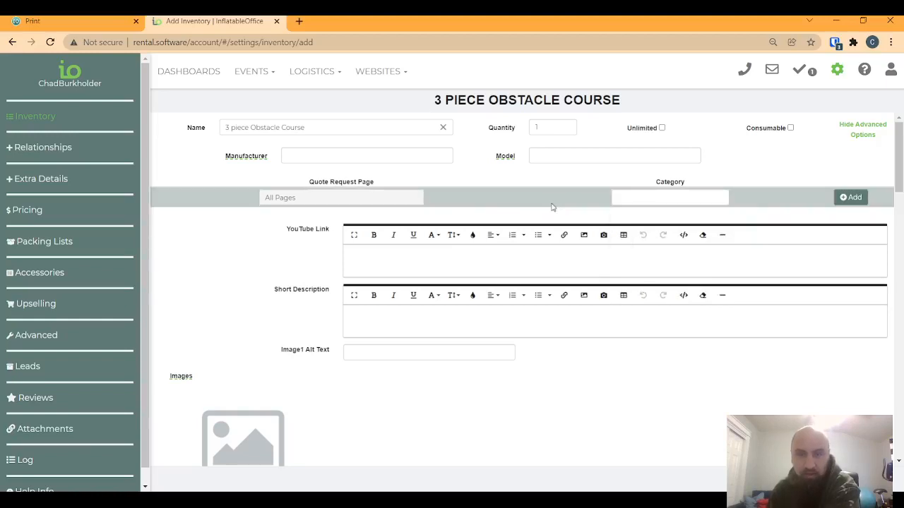
click(662, 202)
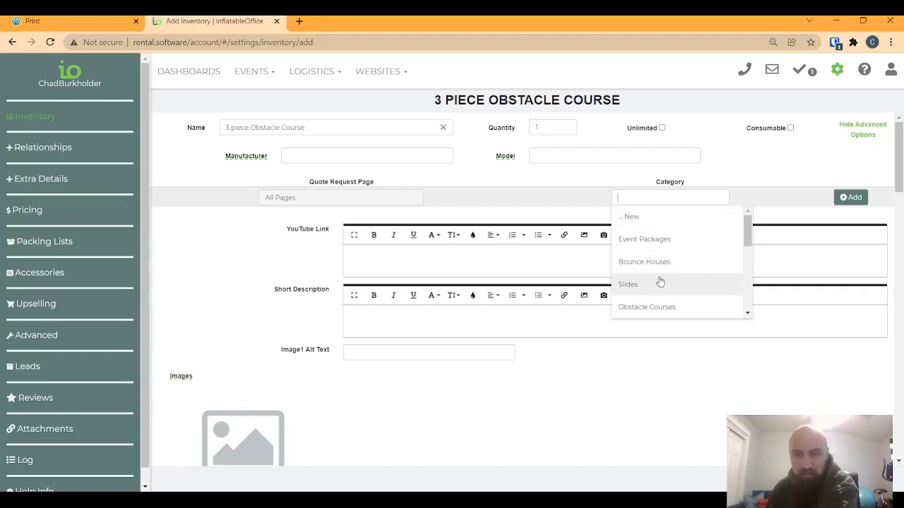
scroll(659, 281, down, 1)
click(657, 246)
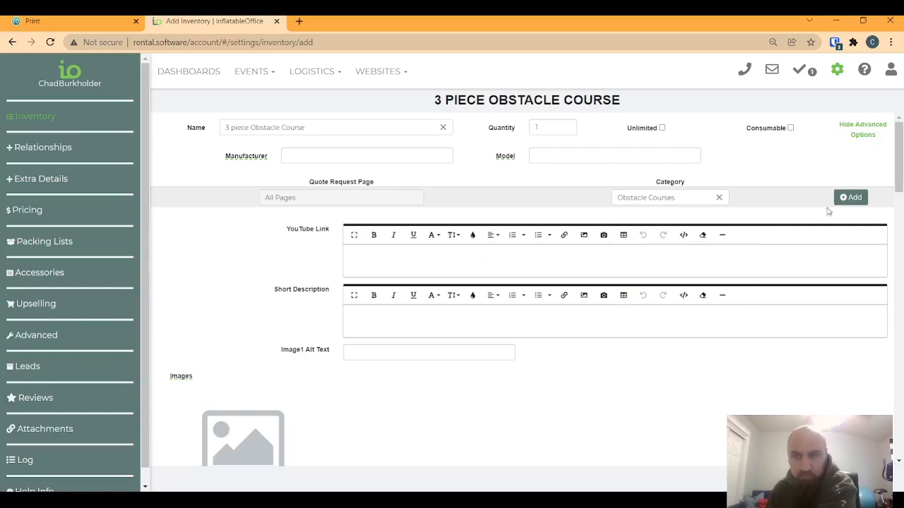
click(850, 198)
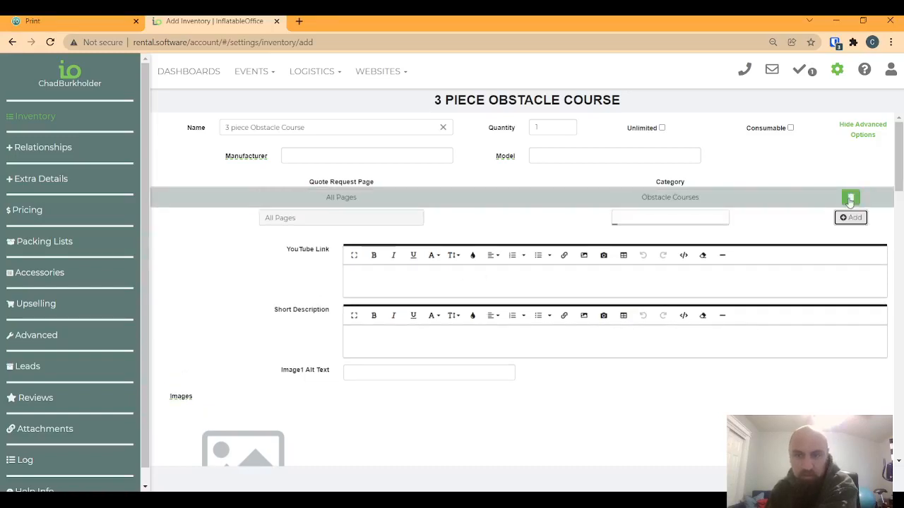
click(850, 199)
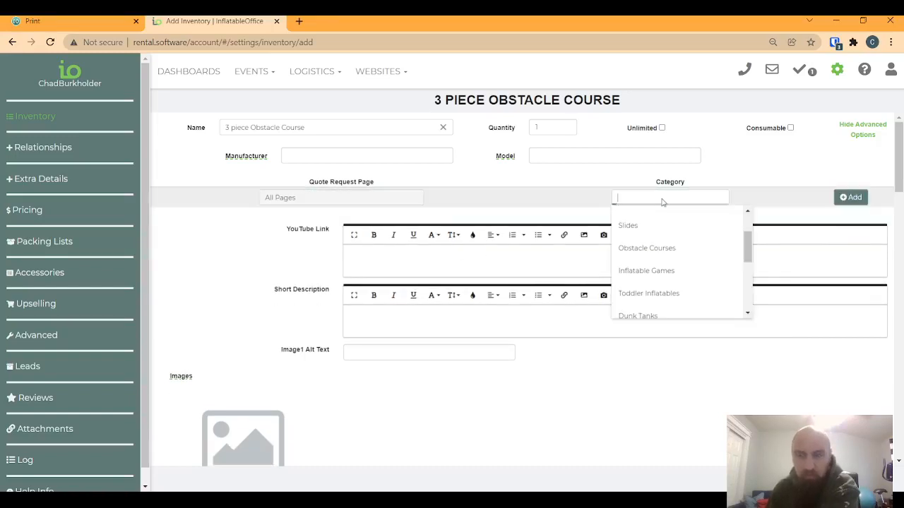
Create a new category named Misc and add it to the item for all quote request pages
click(663, 200)
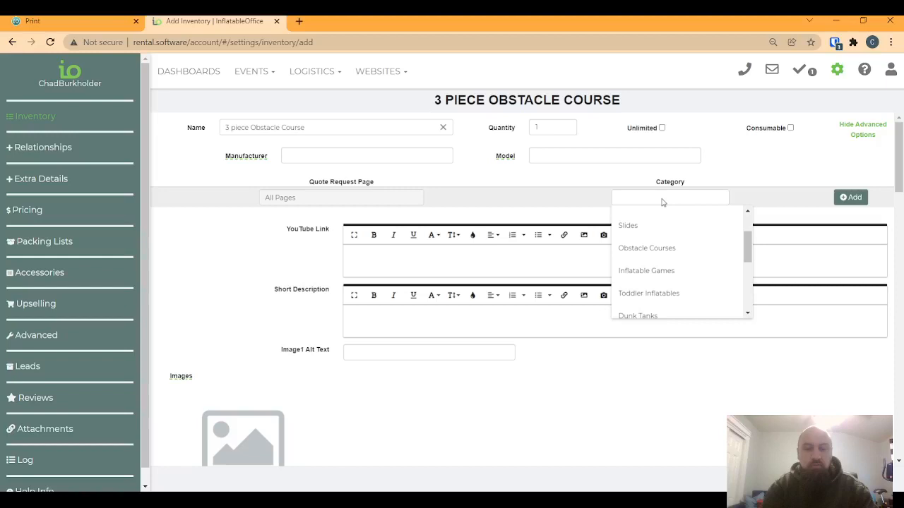
text(may)
key(BackSpace)
key(BackSpace)
key(BackSpace)
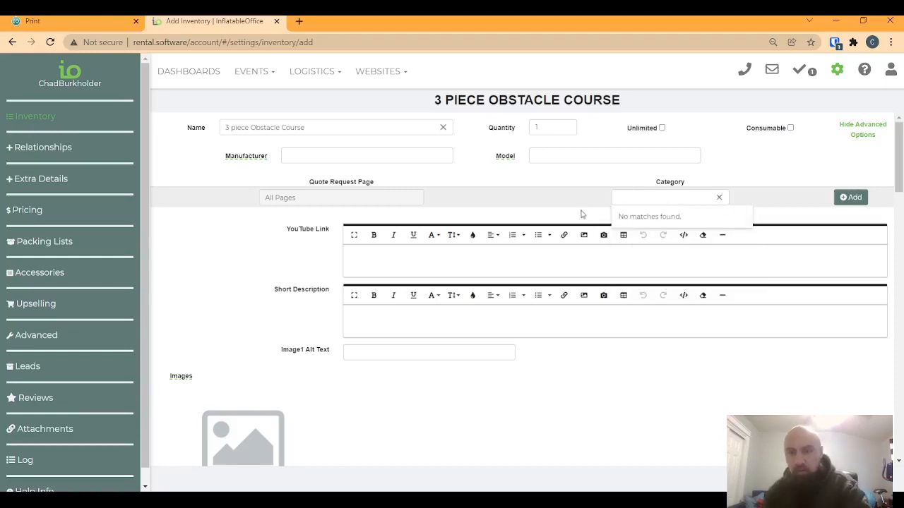
click(697, 199)
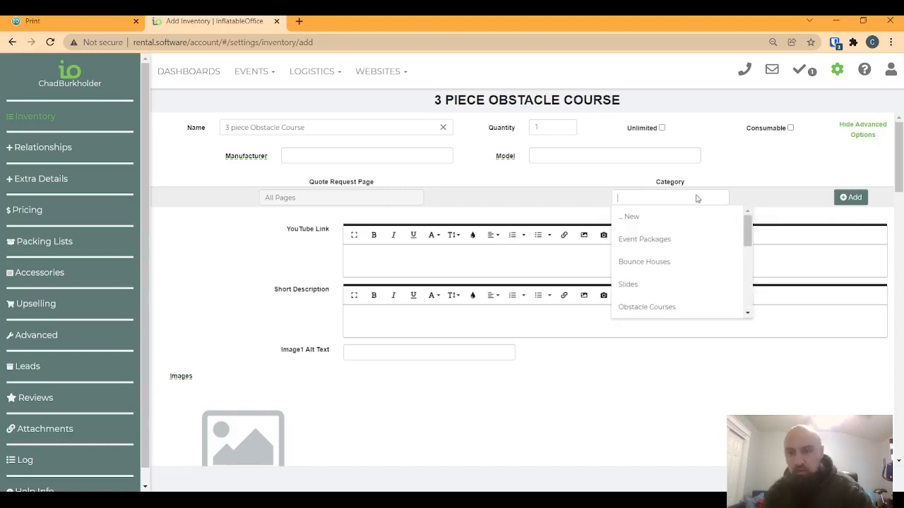
click(639, 216)
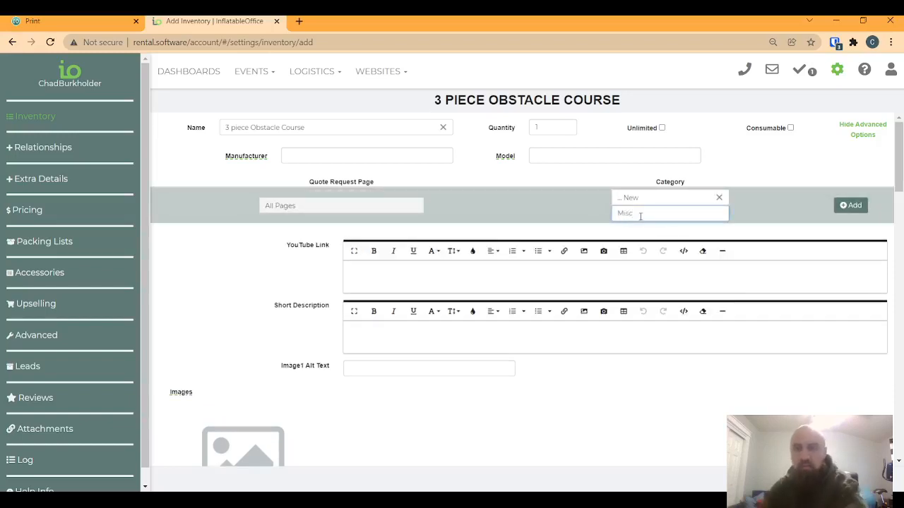
click(774, 224)
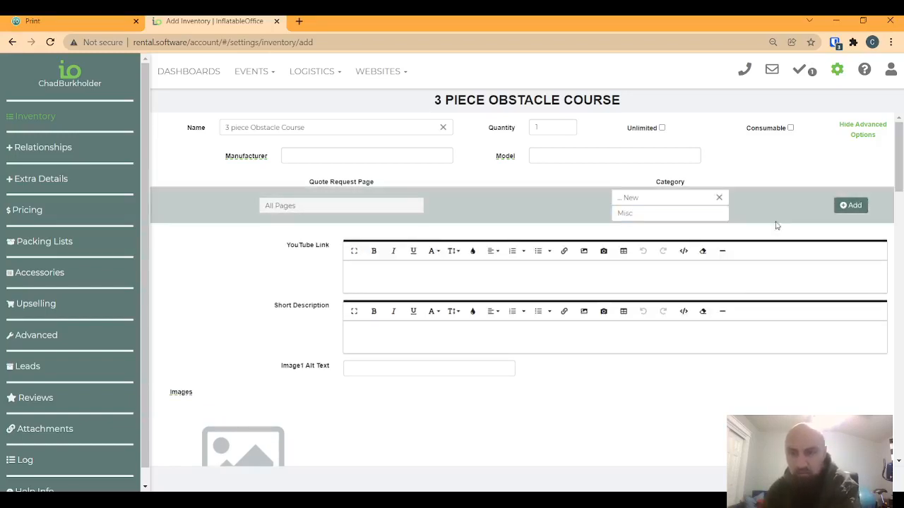
click(851, 206)
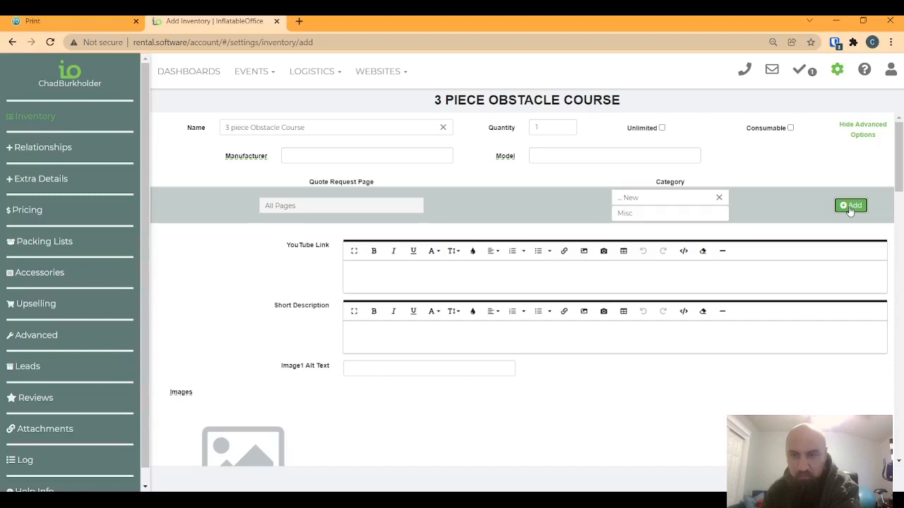
click(850, 208)
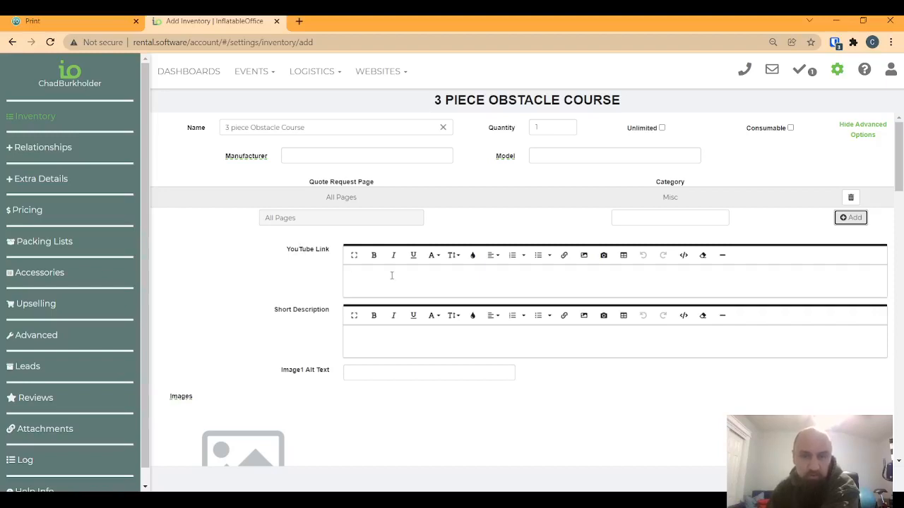
Open the jumpingjacksevents.com website and go to its Mechanical Bull product page
click(364, 275)
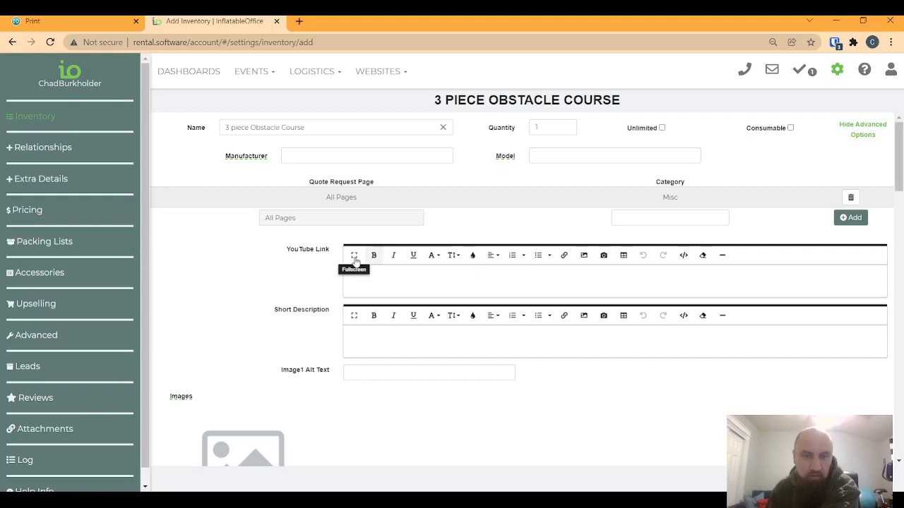
scroll(252, 291, down, 1)
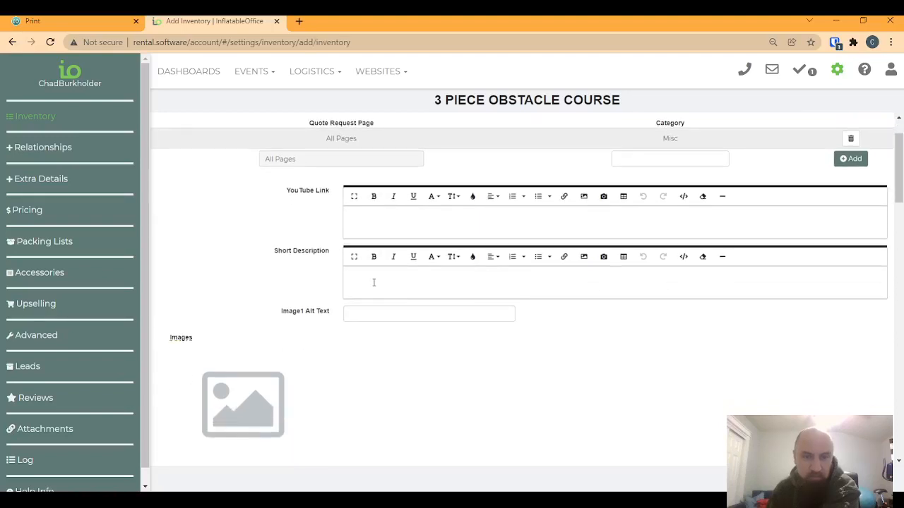
click(375, 73)
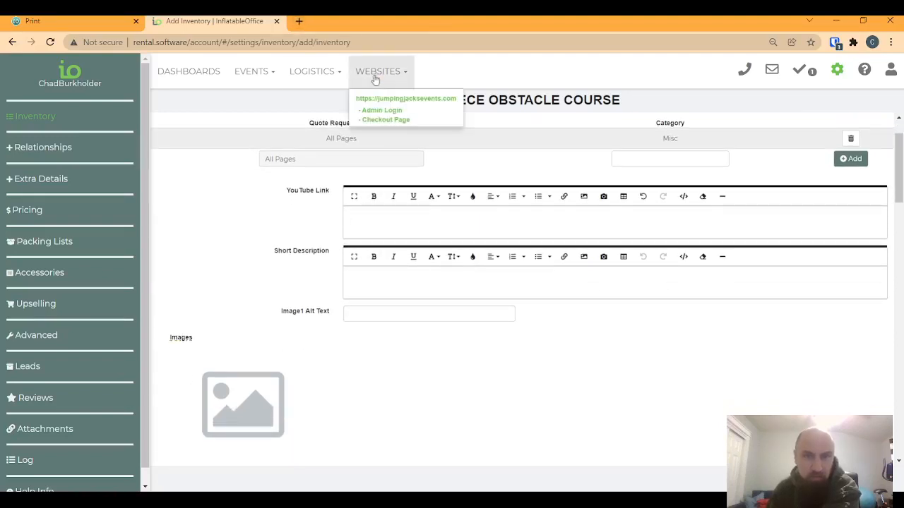
click(413, 99)
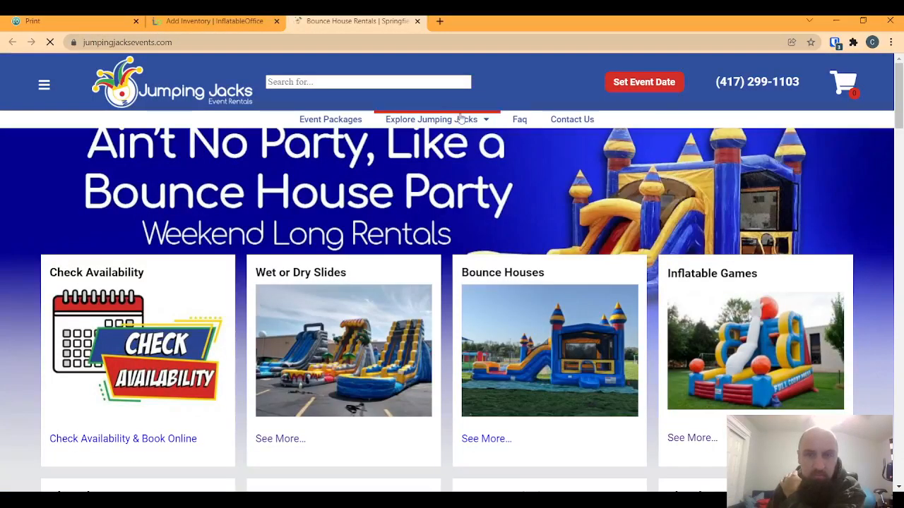
mouse_move(459, 122)
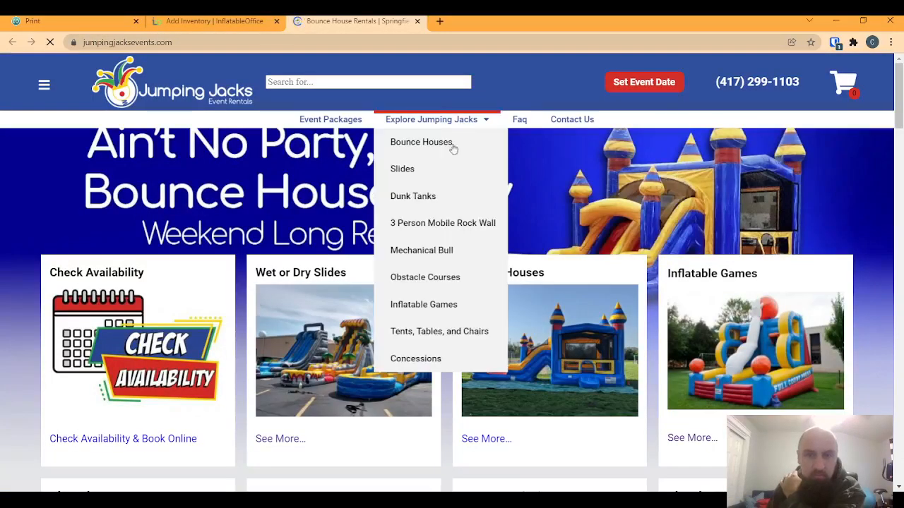
click(432, 252)
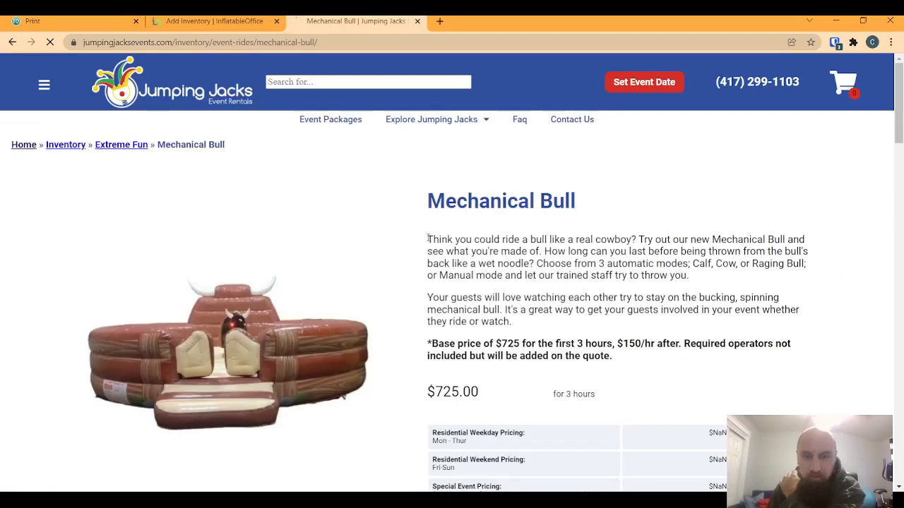
Examine the Mechanical Bull's description, pricing, space requirements and accessories on the product page
drag(428, 240, 656, 344)
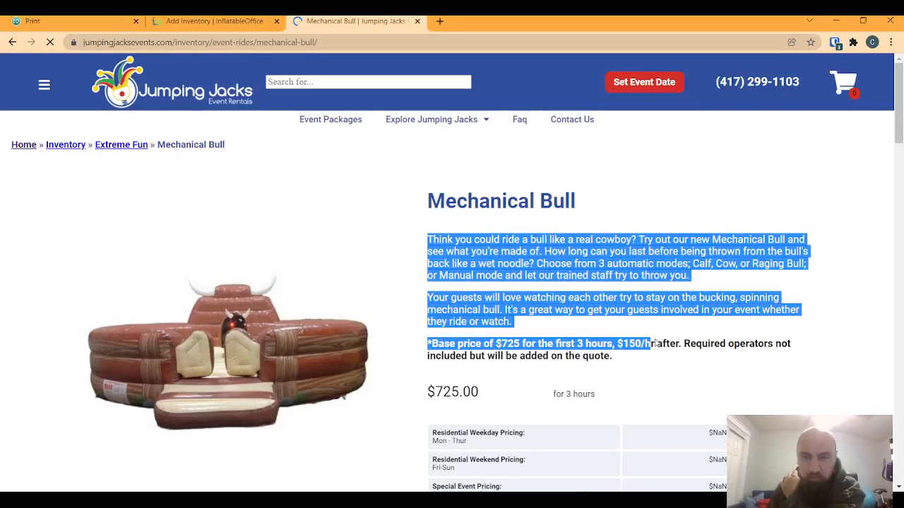
scroll(464, 289, down, 4)
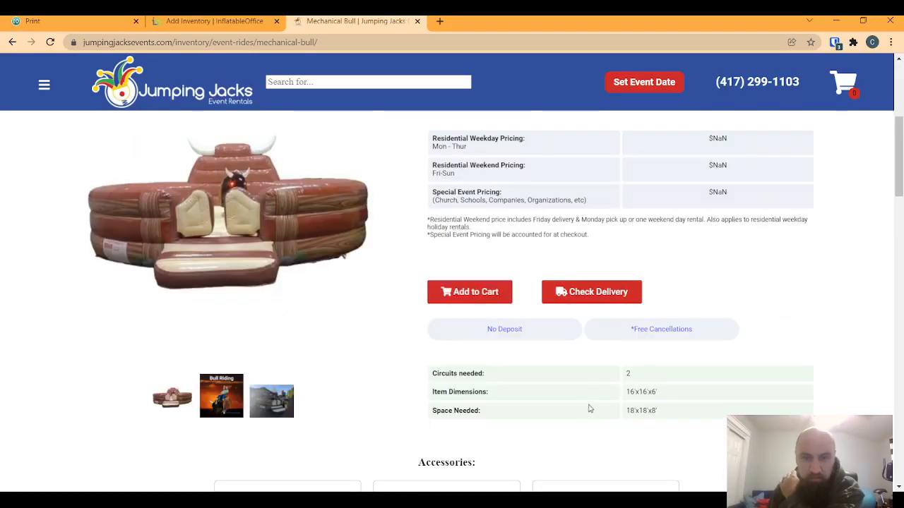
scroll(495, 406, down, 3)
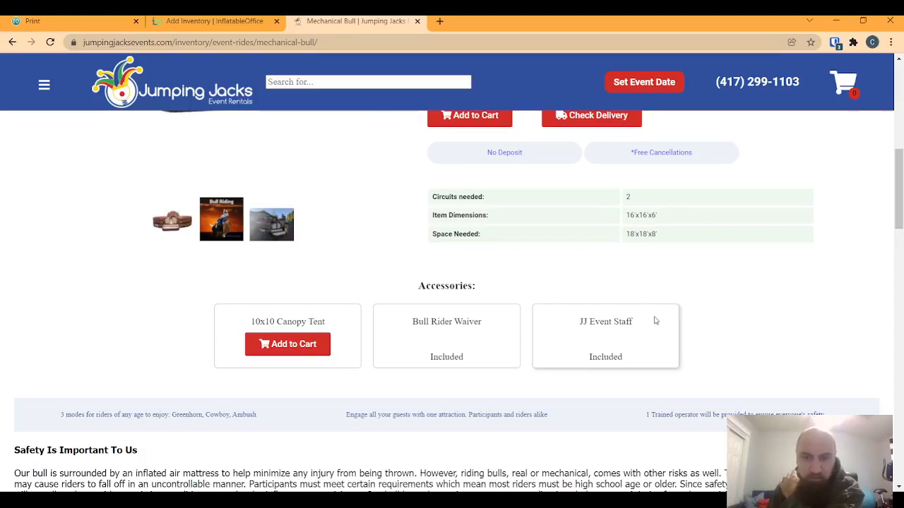
Review the Mechanical Bull's description text, base price note and residential and special event pricing rows
scroll(656, 319, up, 4)
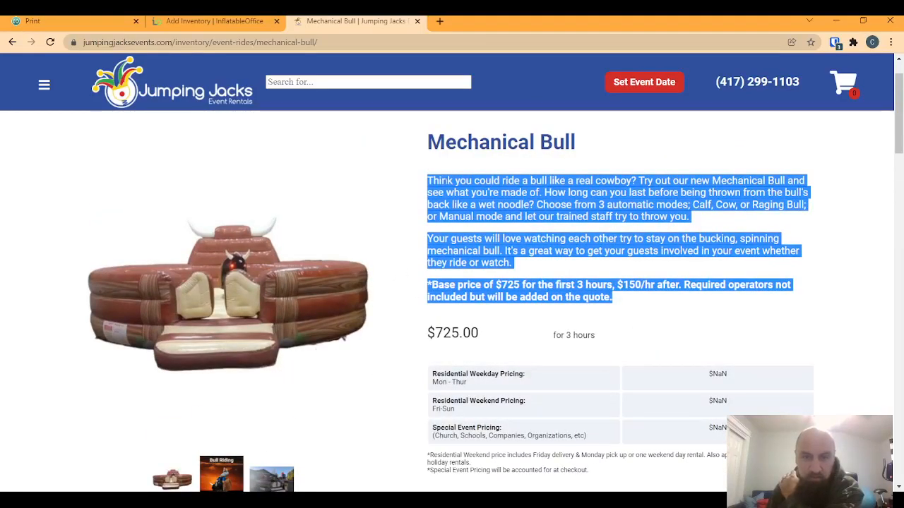
click(454, 246)
scroll(457, 249, up, 1)
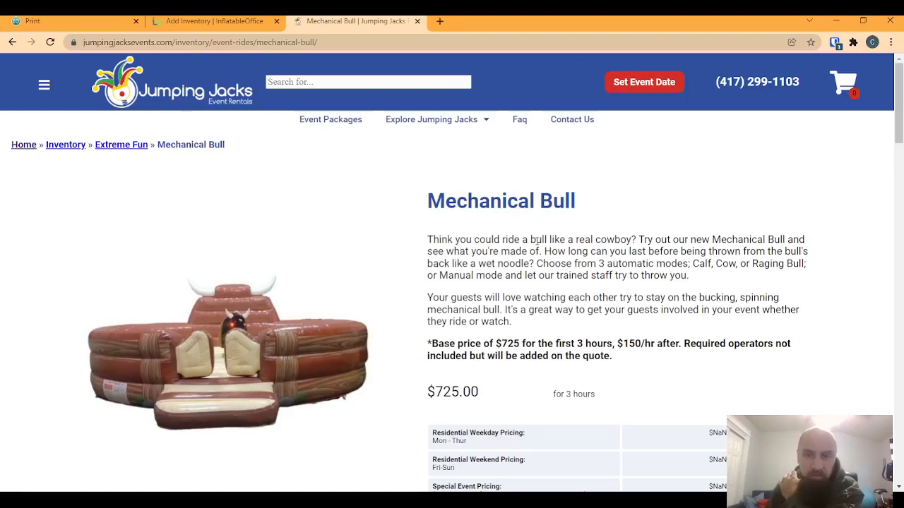
scroll(586, 277, down, 2)
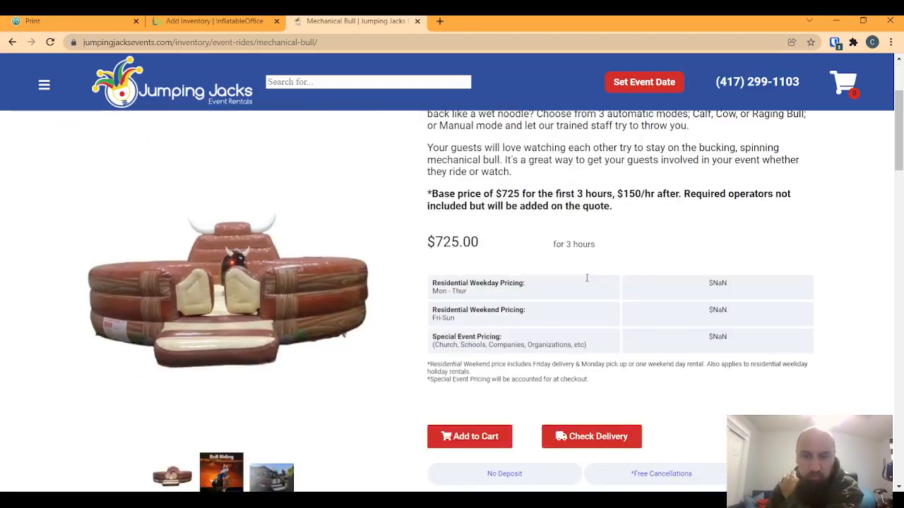
scroll(540, 343, down, 1)
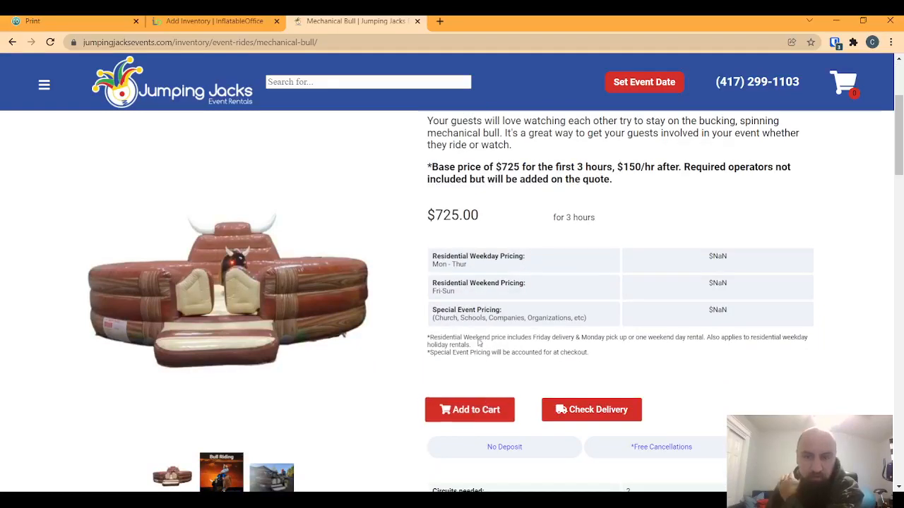
scroll(569, 297, up, 3)
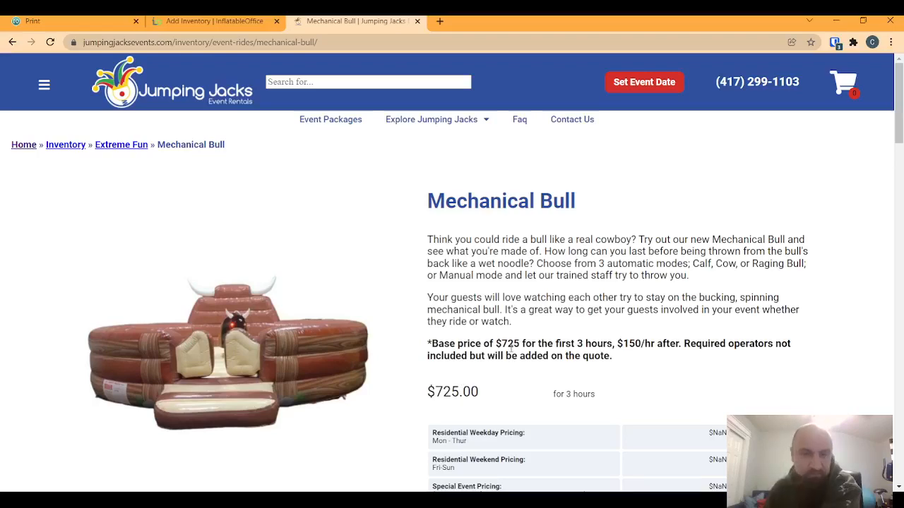
scroll(510, 350, down, 1)
scroll(511, 348, down, 3)
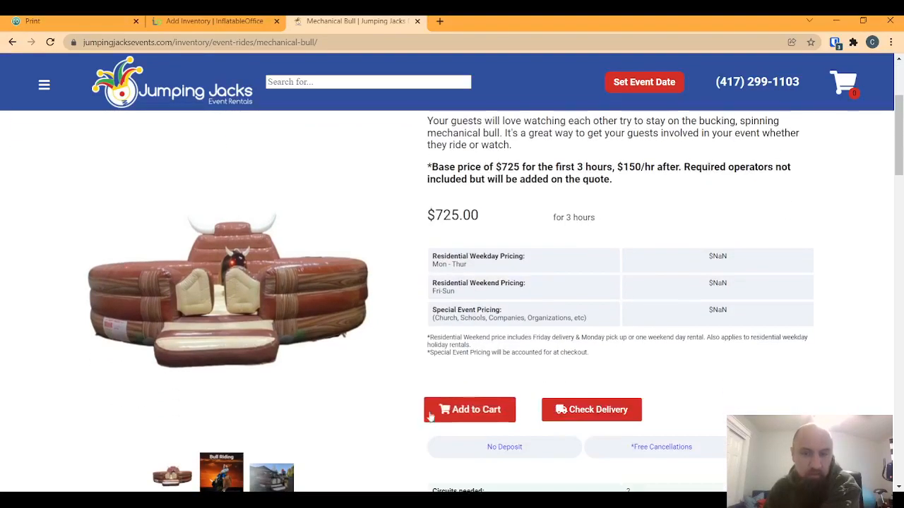
drag(431, 167, 615, 182)
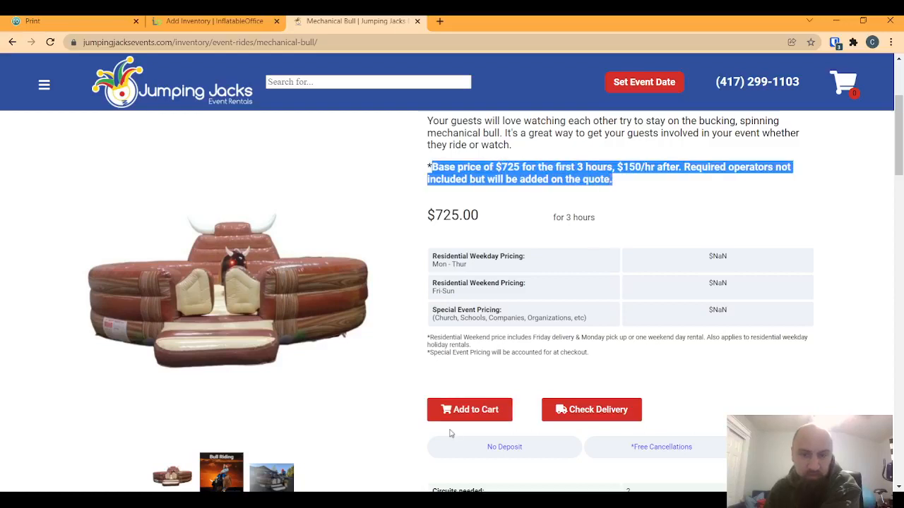
scroll(451, 433, up, 3)
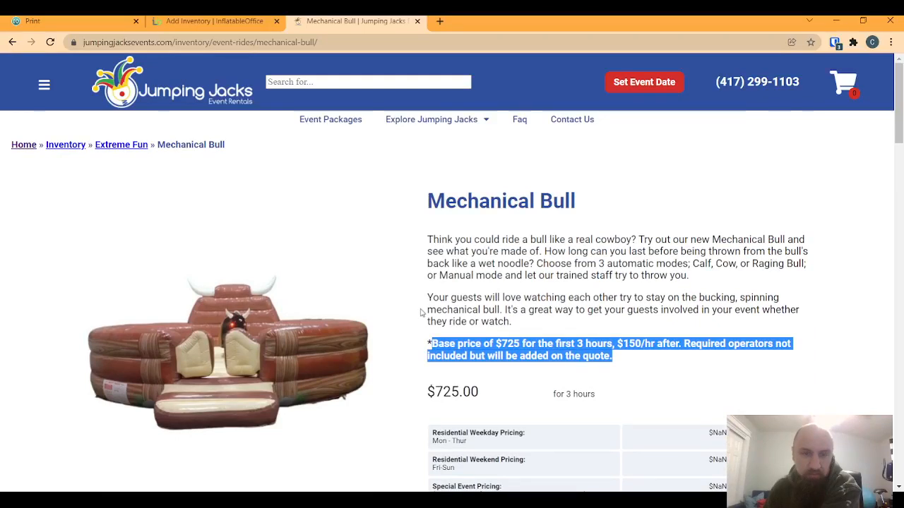
Return to the 3 Piece Obstacle Course form and examine its short description, image alt text, images and description fields
click(202, 21)
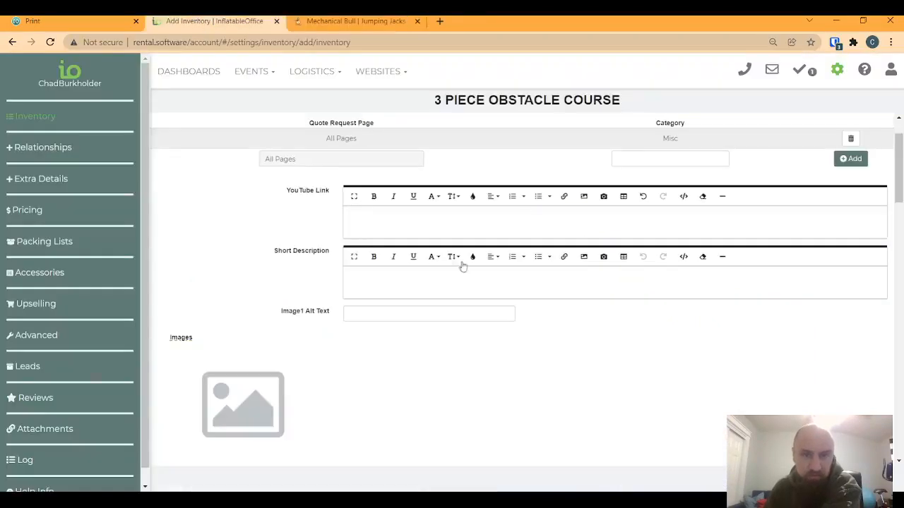
click(383, 272)
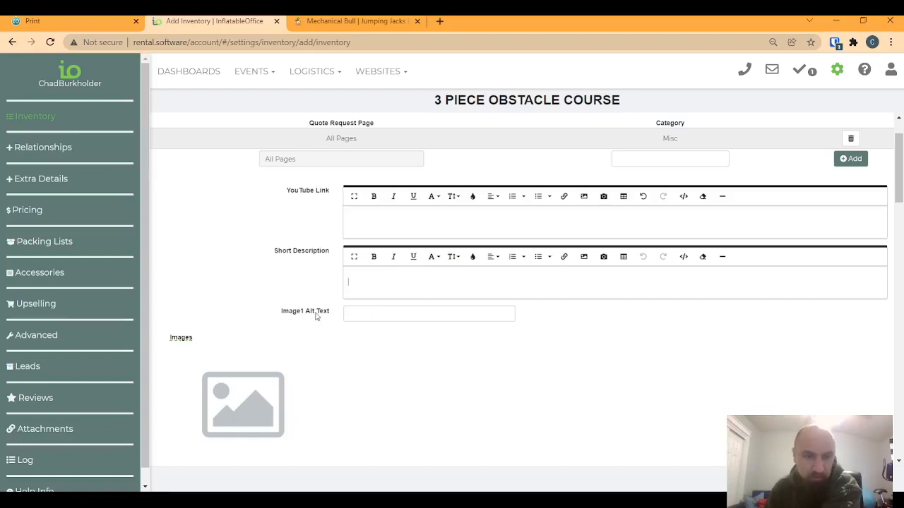
click(513, 313)
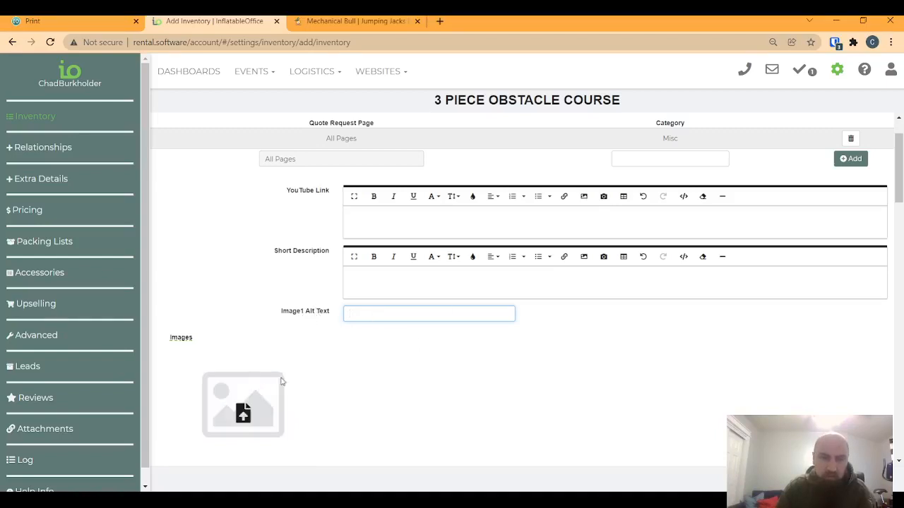
scroll(337, 389, down, 1)
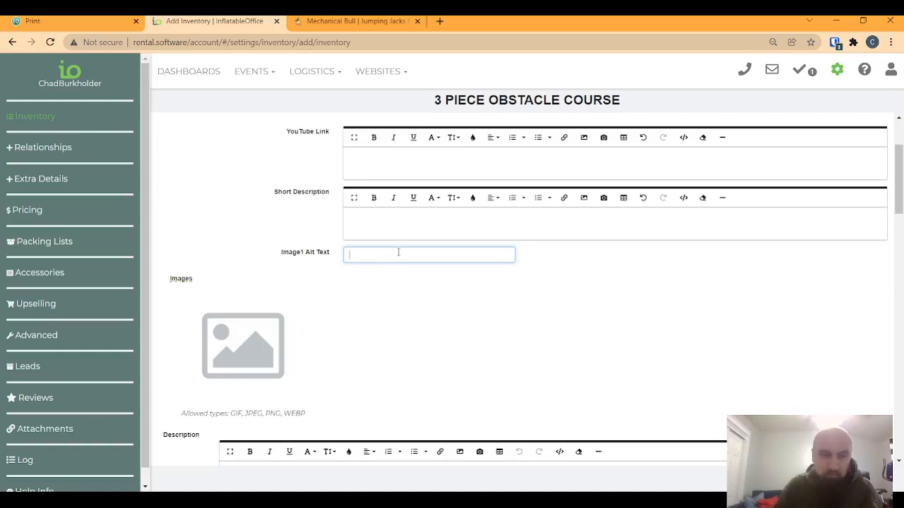
scroll(398, 255, down, 1)
scroll(397, 254, down, 1)
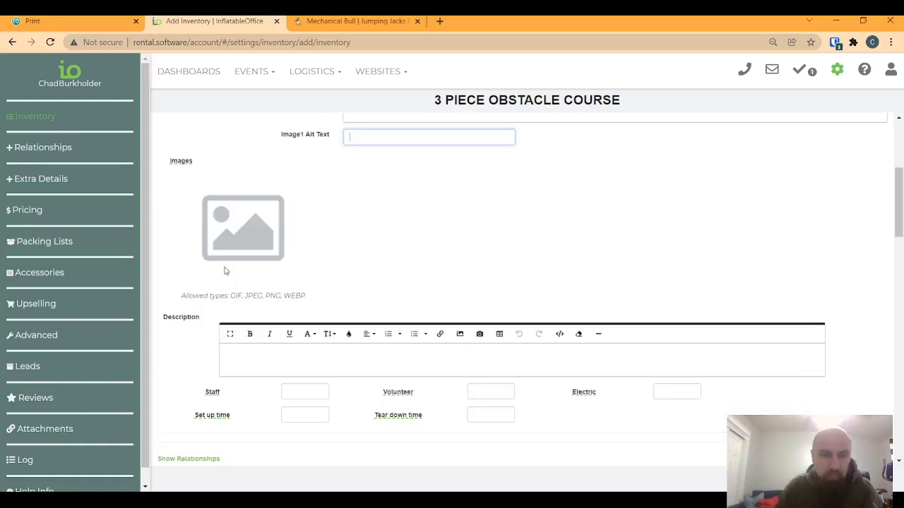
click(267, 360)
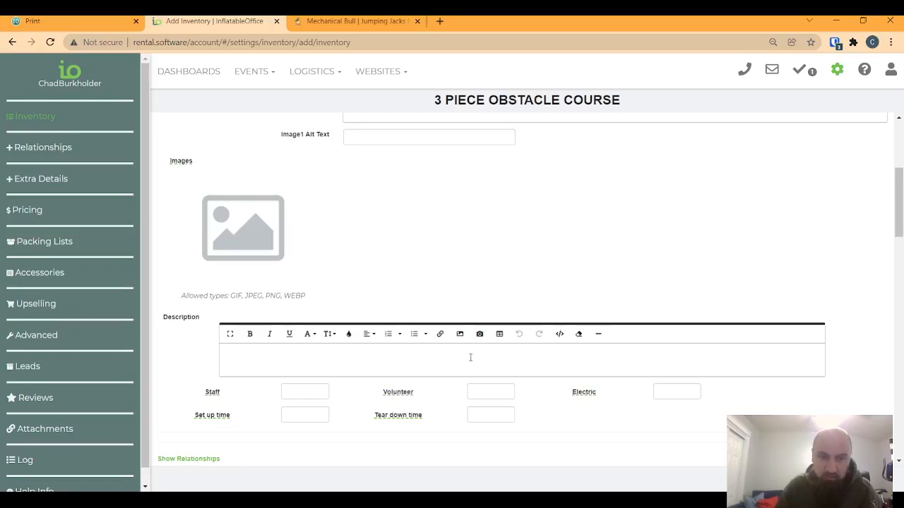
Set the item's staff and volunteer counts to 1 and its set up and tear down times to 20
scroll(470, 357, down, 2)
click(300, 275)
text(1)
key(Tab)
text(1)
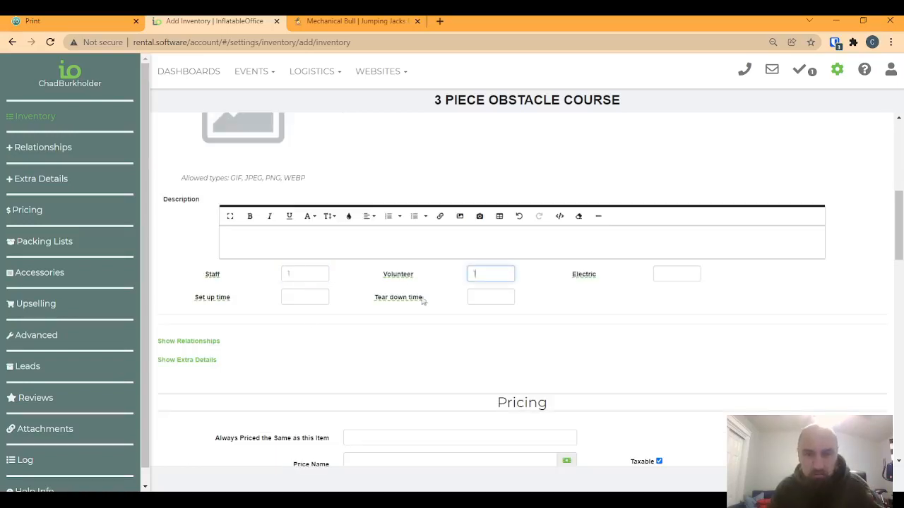
click(311, 297)
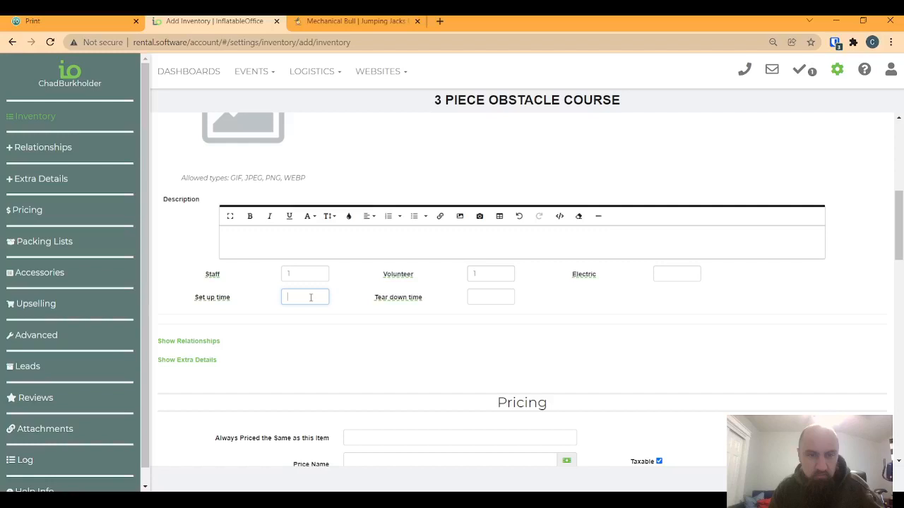
text(20)
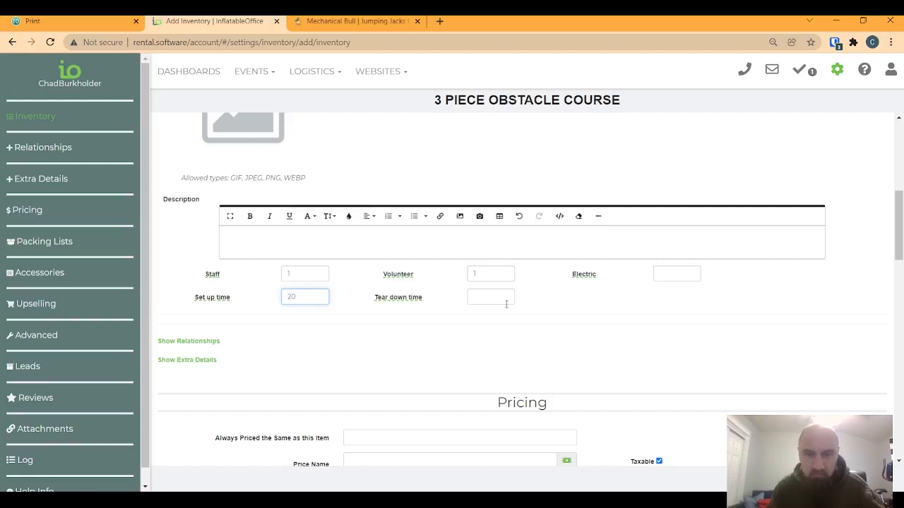
click(499, 299)
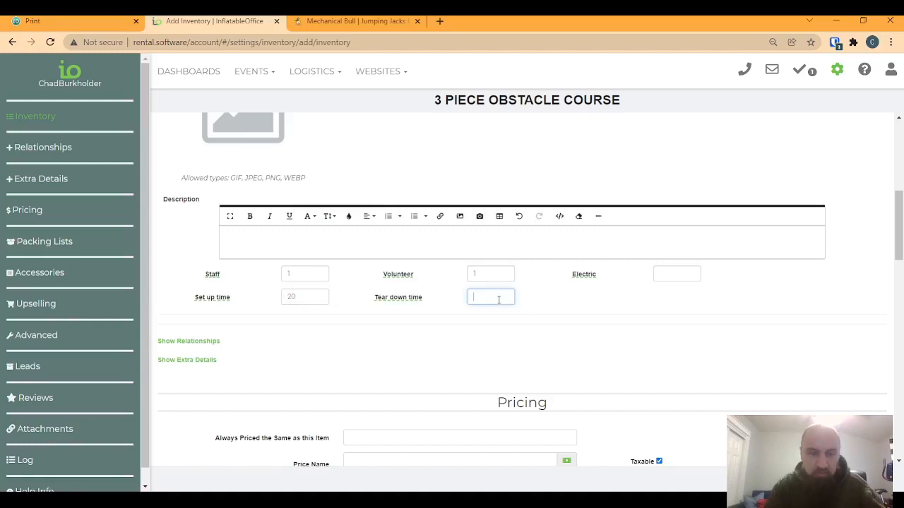
text(20)
Set both the set up time and the tear down time of the item to 40
double_click(293, 297)
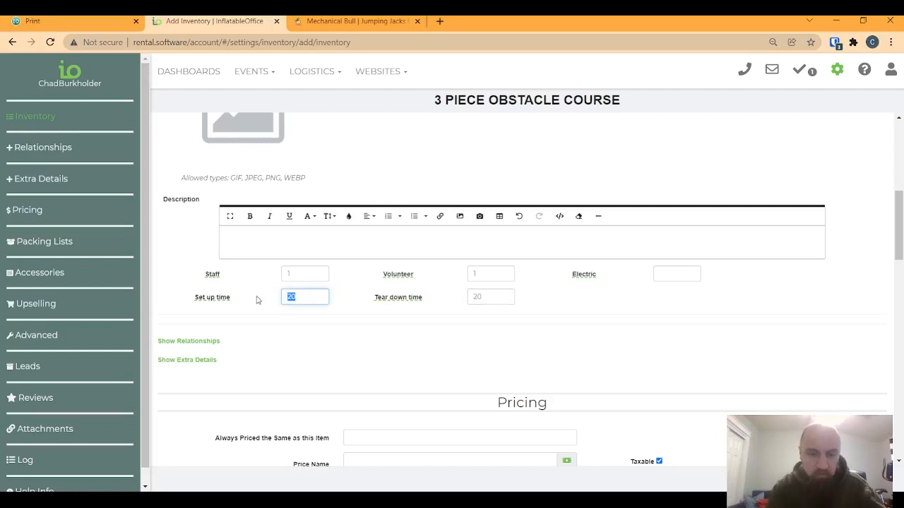
text(40)
key(Tab)
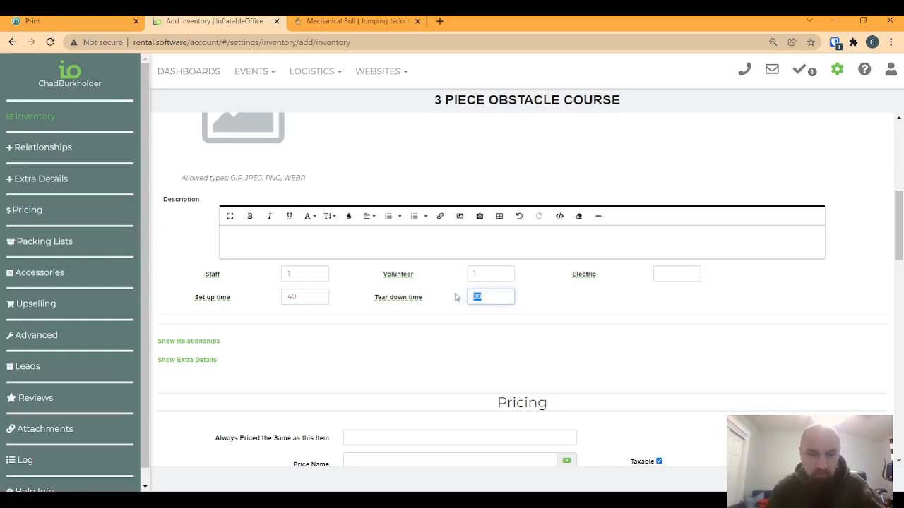
text(40)
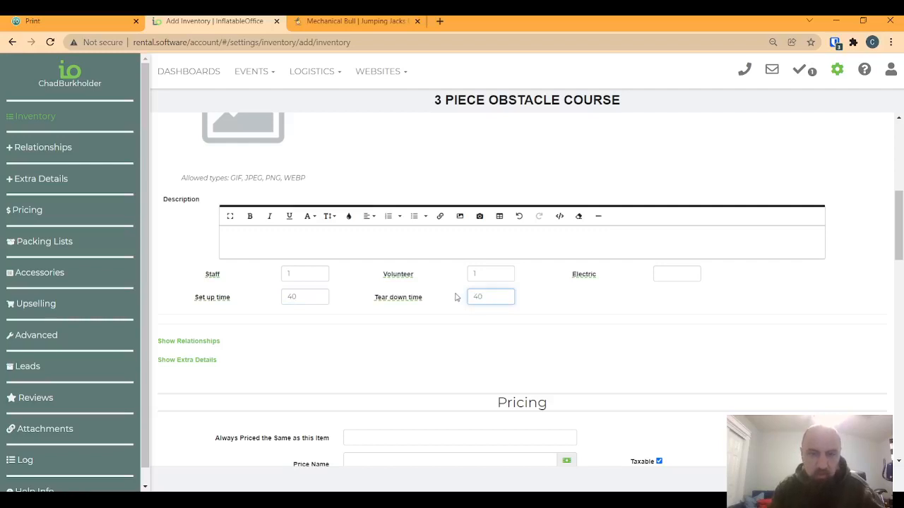
Set the item's staff to 2, volunteer to 2 and electric to 3
drag(297, 275, 249, 282)
text(2)
key(Tab)
text(2)
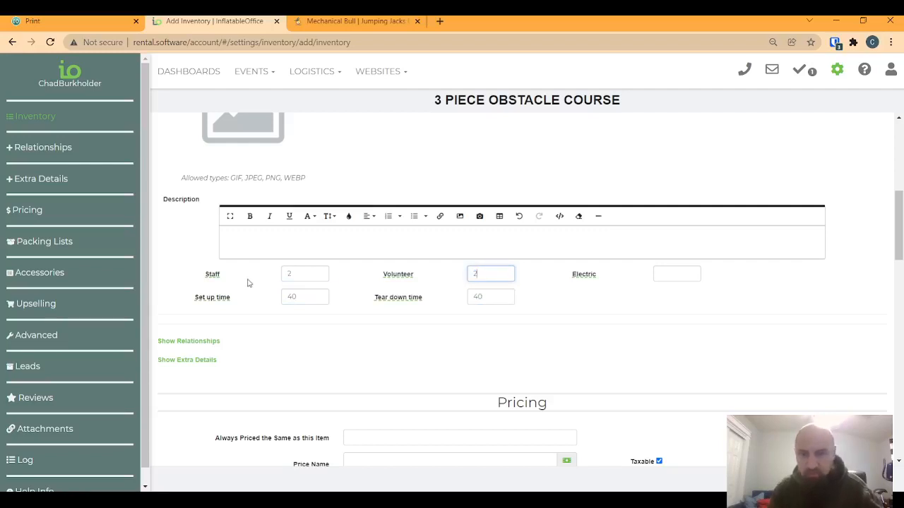
click(667, 276)
text(3)
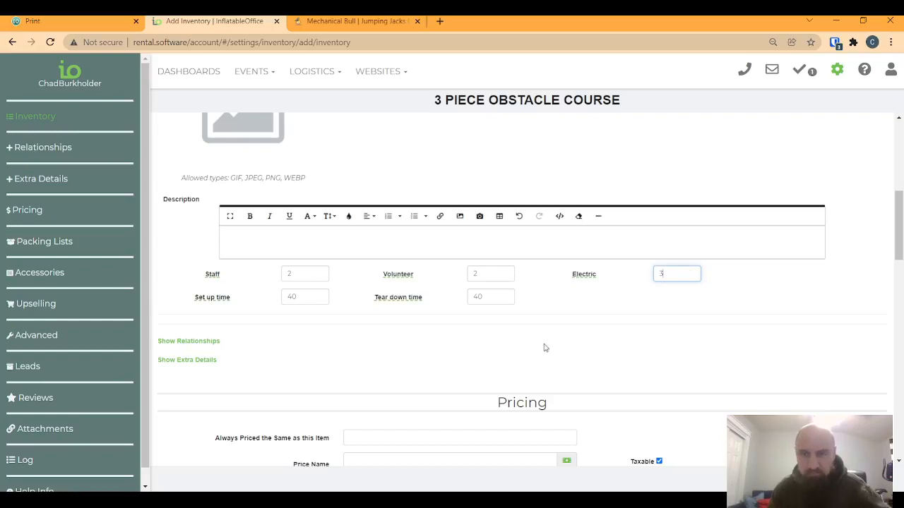
Add a packing list entry with quantity 1 for the item "1.5hp blower", grouped
scroll(543, 346, down, 1)
scroll(543, 346, down, 1)
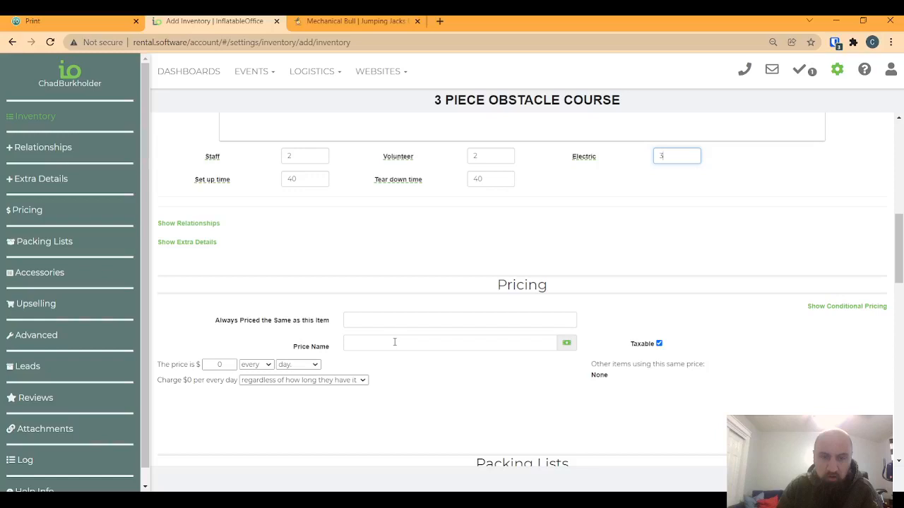
scroll(394, 342, down, 1)
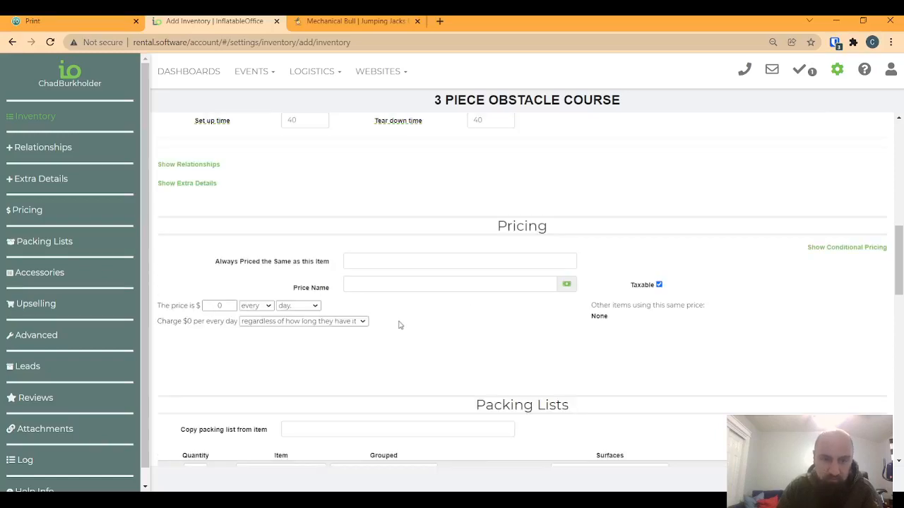
scroll(513, 363, down, 2)
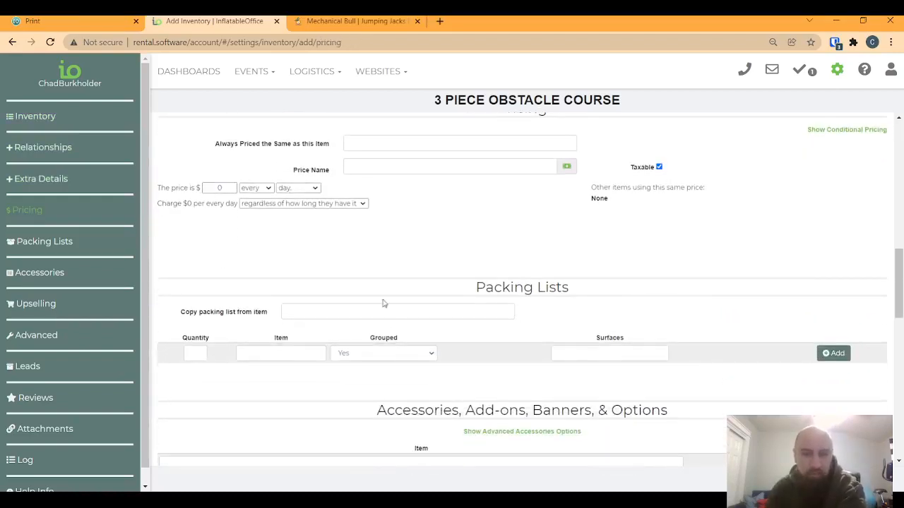
scroll(437, 323, down, 1)
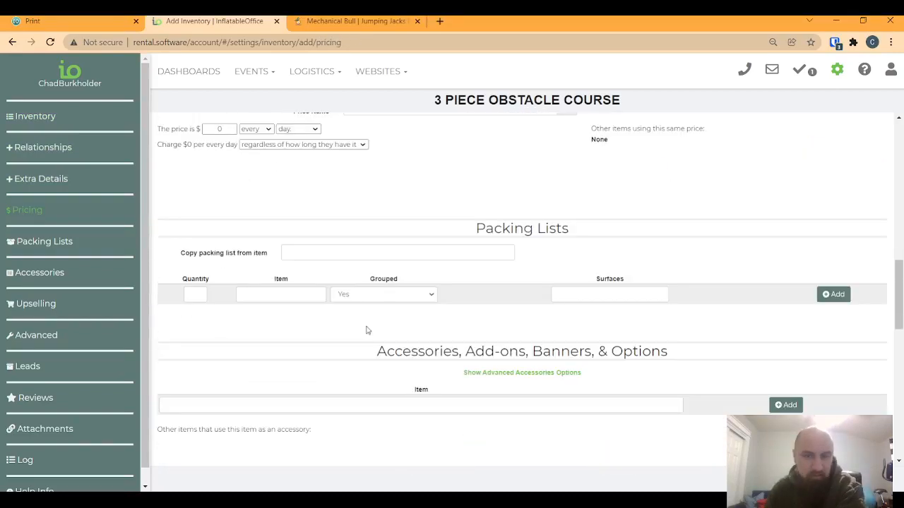
click(198, 293)
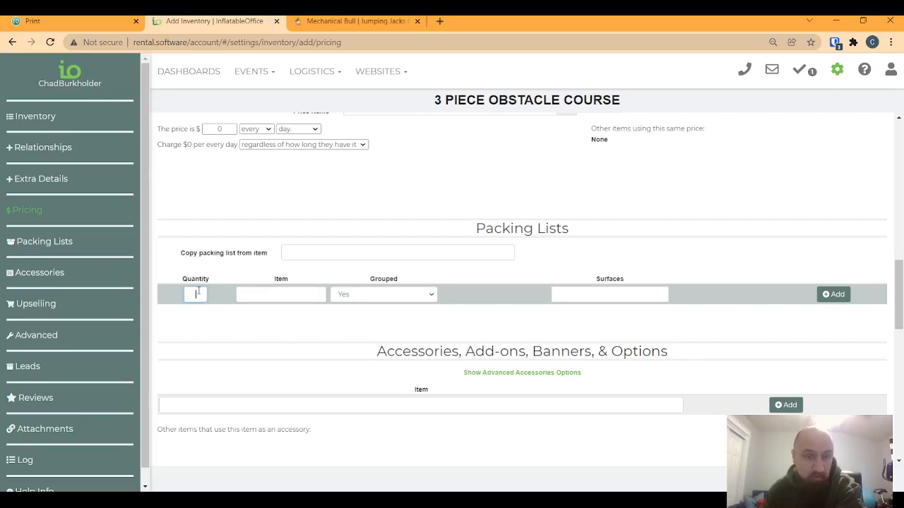
text(1)
click(282, 295)
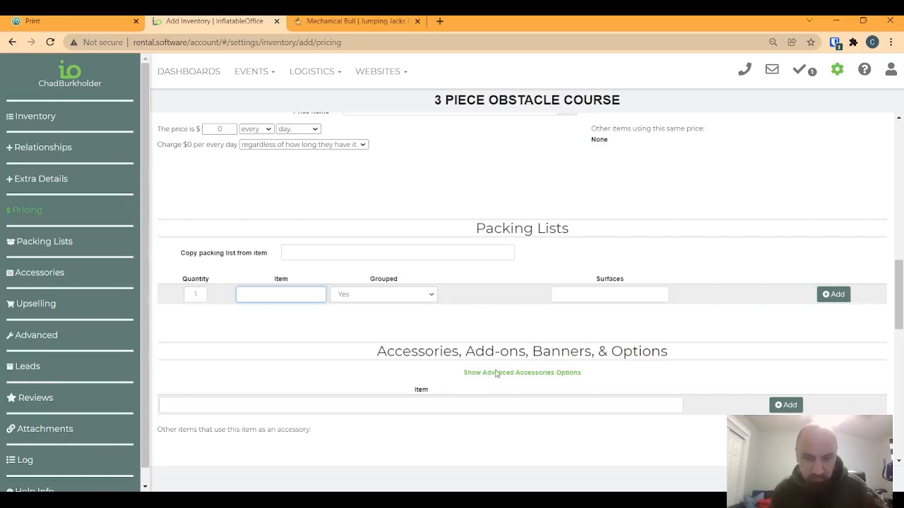
click(417, 405)
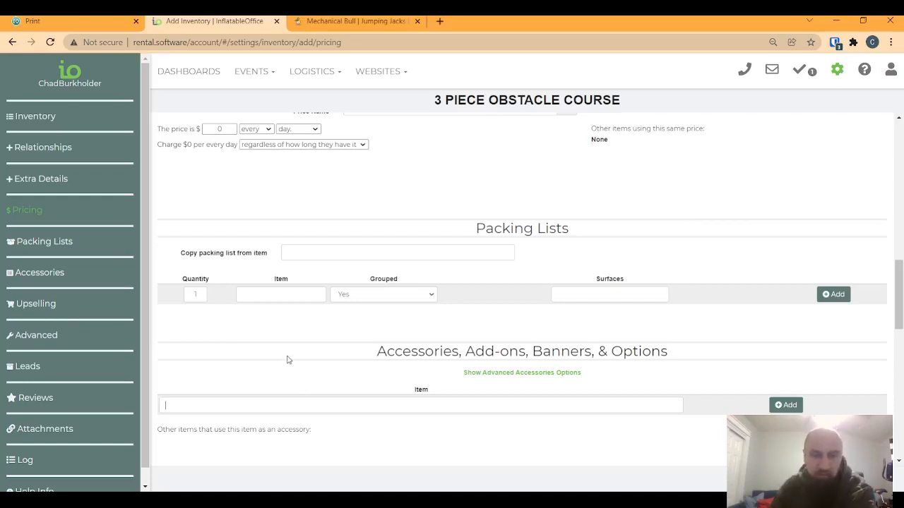
click(282, 295)
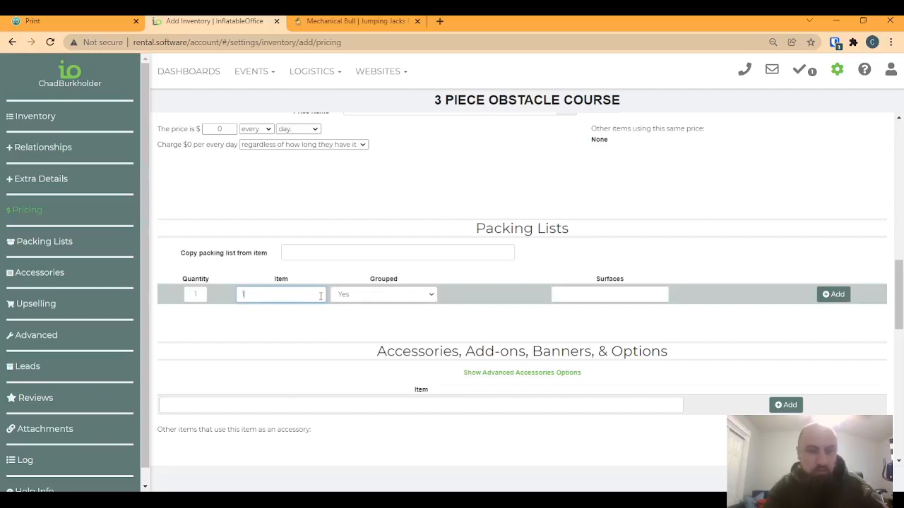
key(Tab)
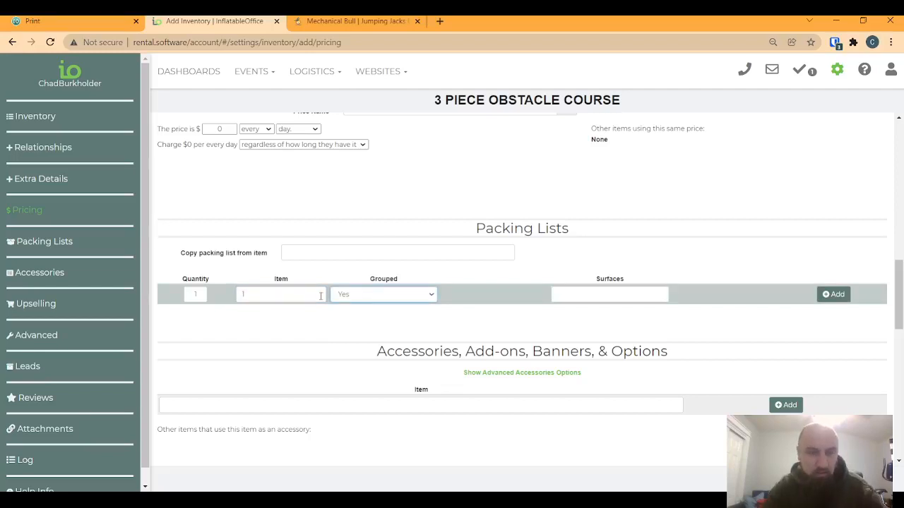
click(320, 296)
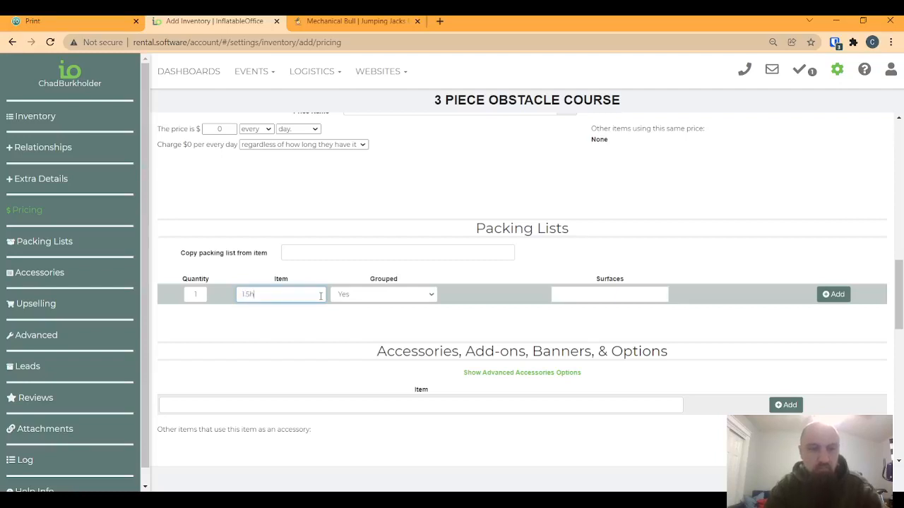
text(1.5hp blower)
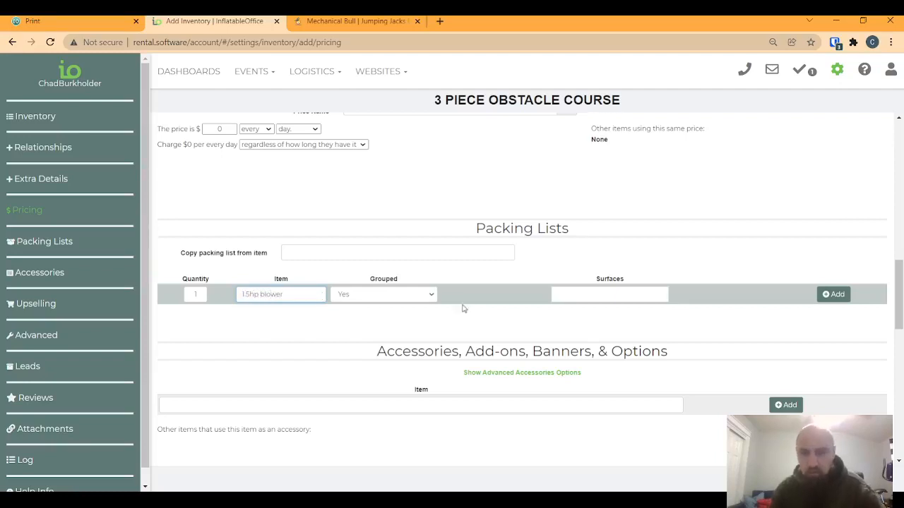
click(571, 294)
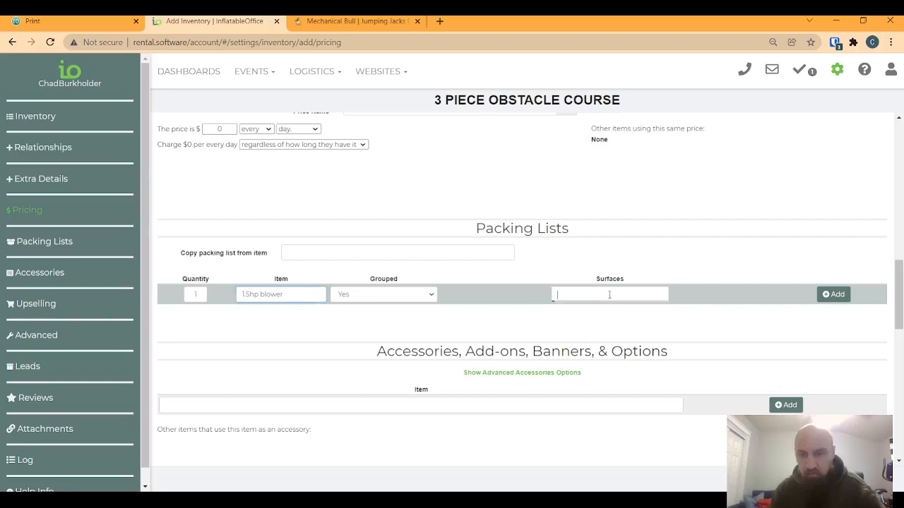
click(835, 295)
Replace the 1.5hp blower entry in the packing list with a quantity of 3 for "1.5hp Blower"
click(201, 315)
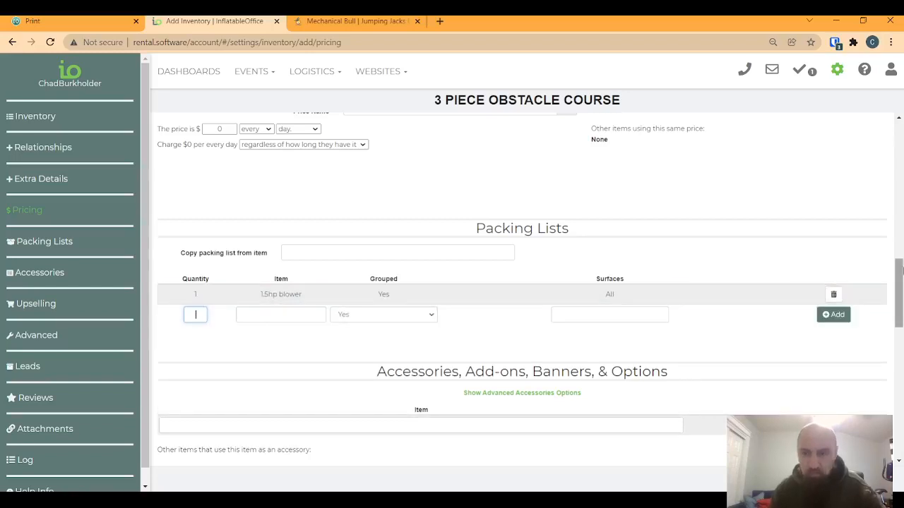
click(196, 296)
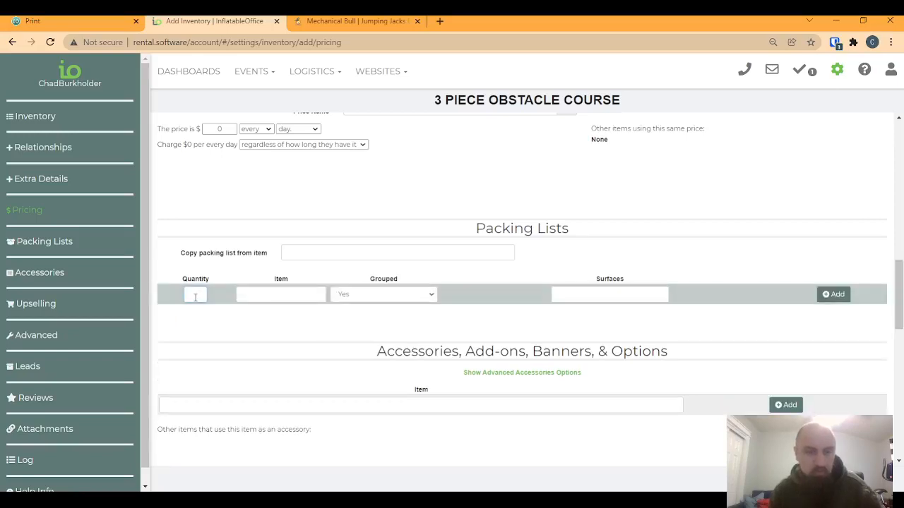
text(3)
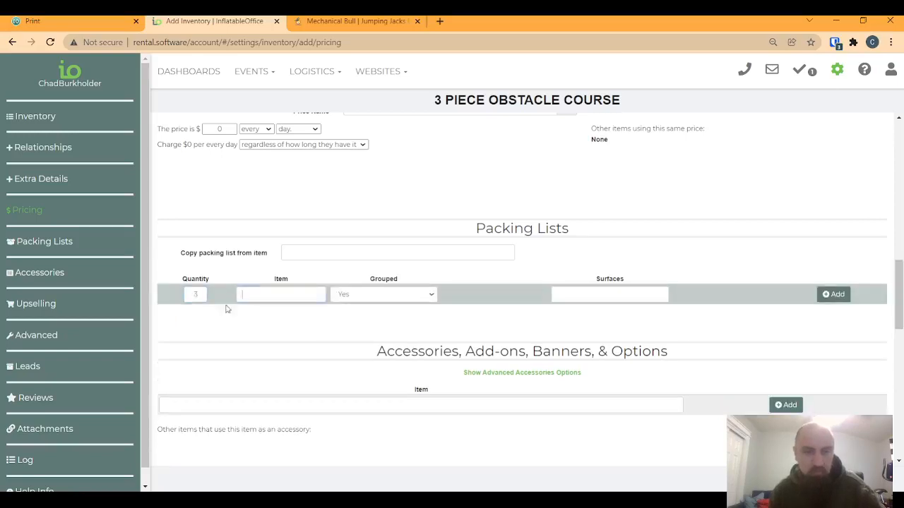
click(266, 300)
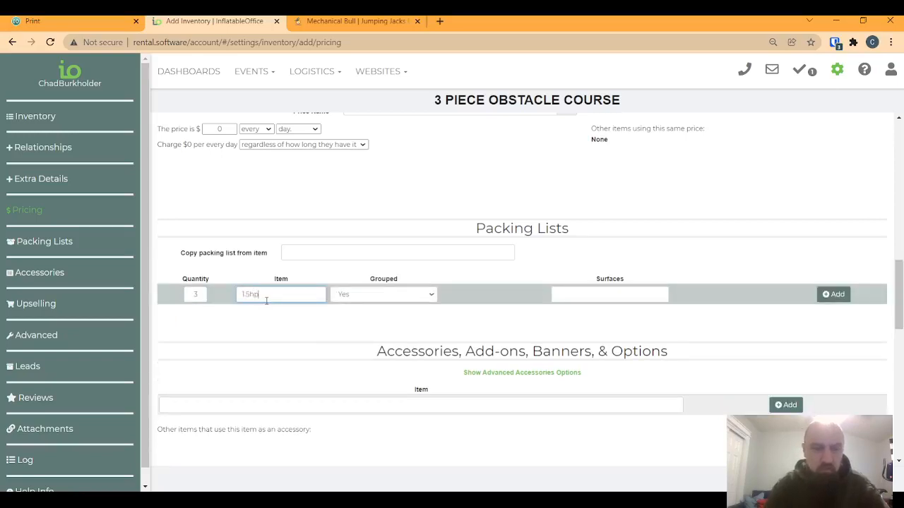
text(1.5hp Blower)
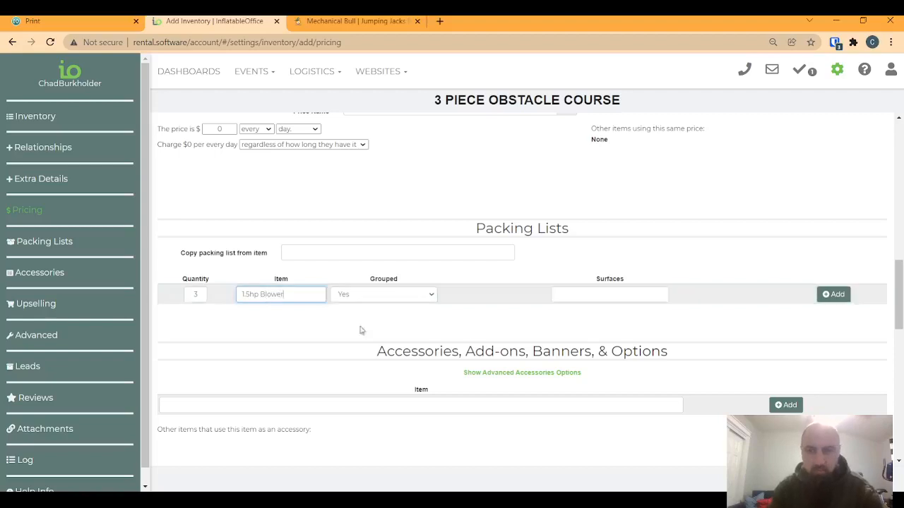
click(834, 294)
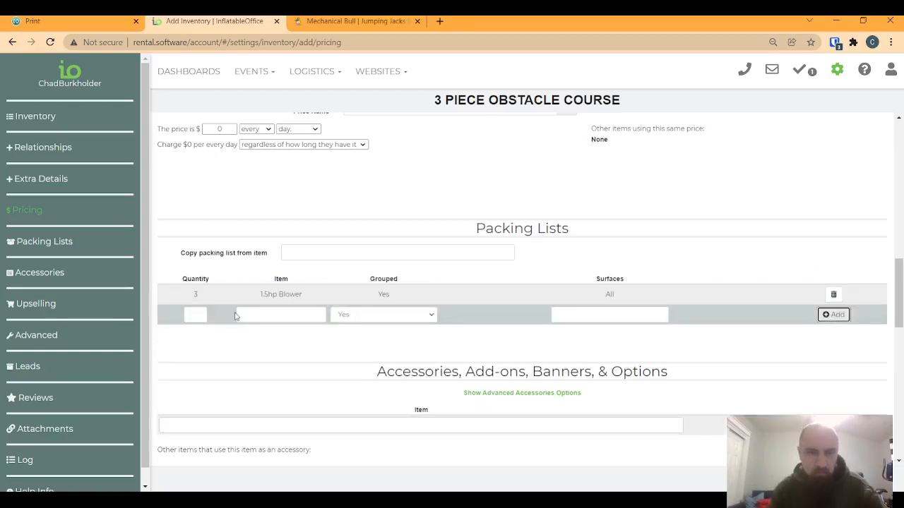
Add 3 "extentioncords" and 1 "Tarp" to the packing list
click(183, 317)
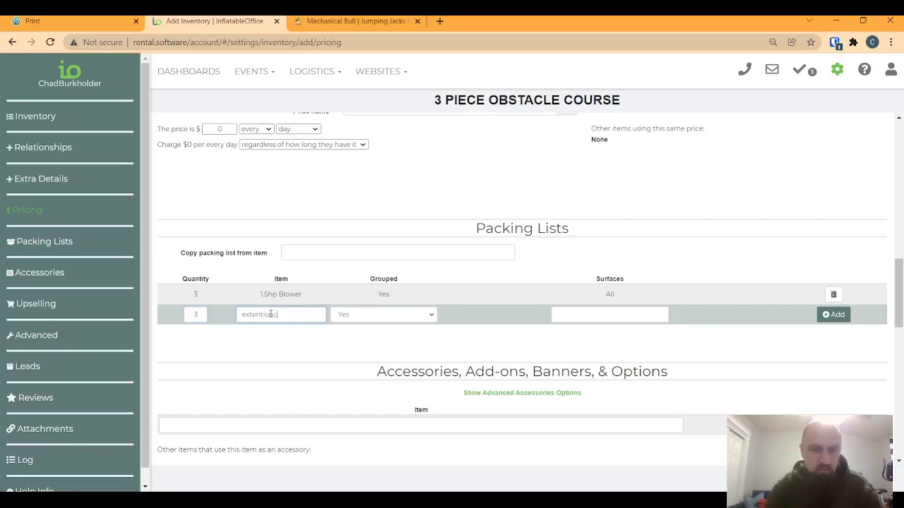
text(cords)
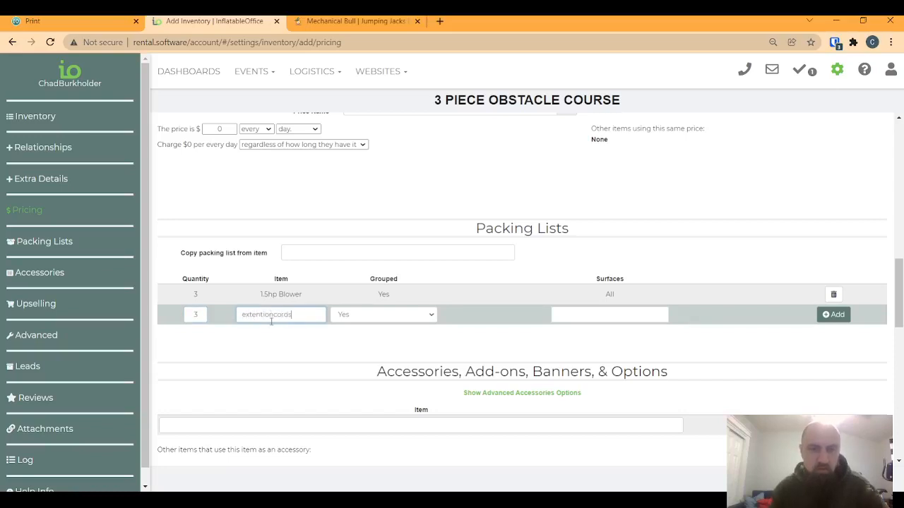
key(Return)
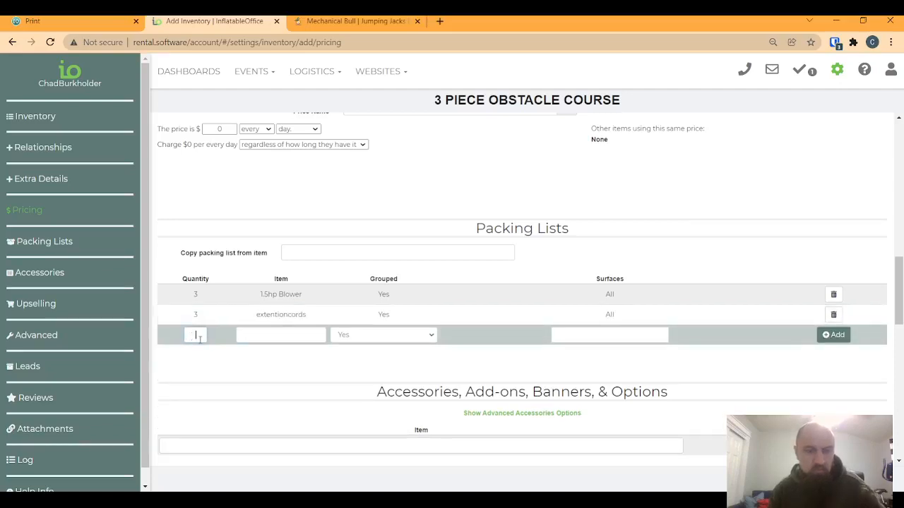
click(261, 338)
text(Tarp)
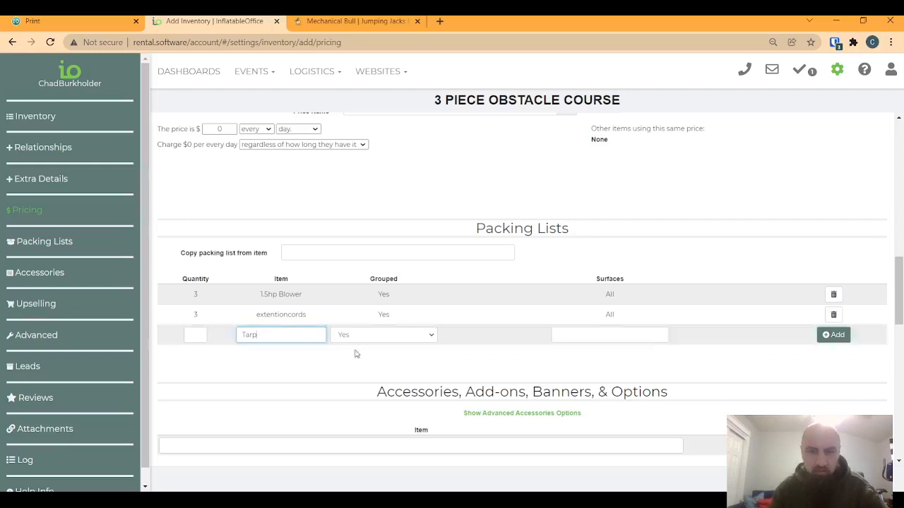
click(840, 336)
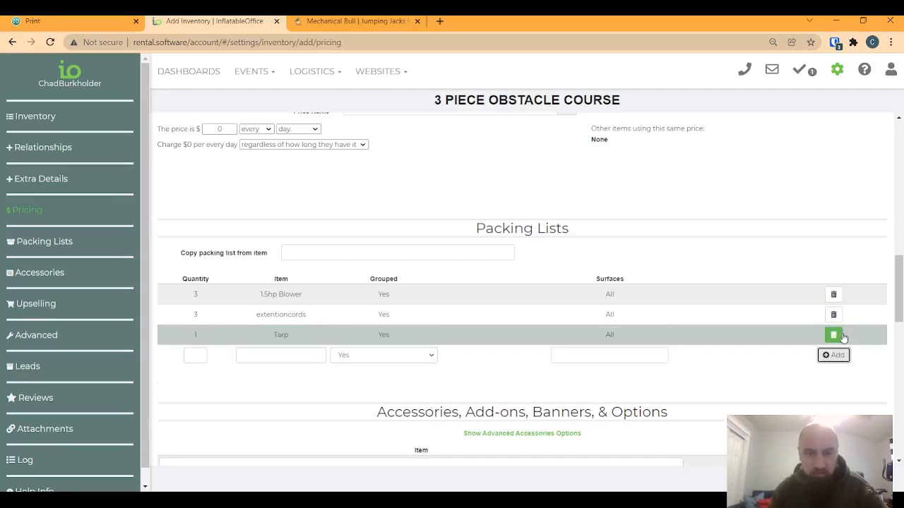
Add 12 "stakes" to the packing list for the surface Grass - Allow Stakes
click(199, 355)
text(stakes)
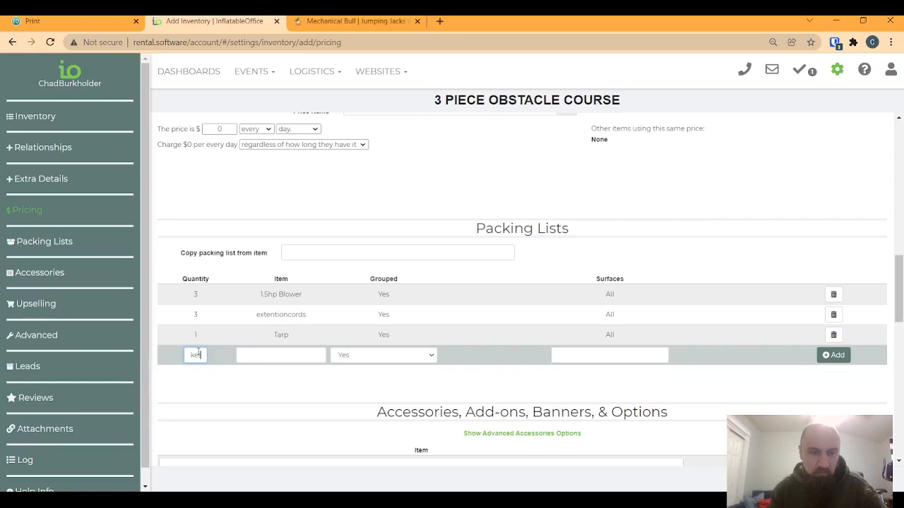
key(ctrl+a)
text(12)
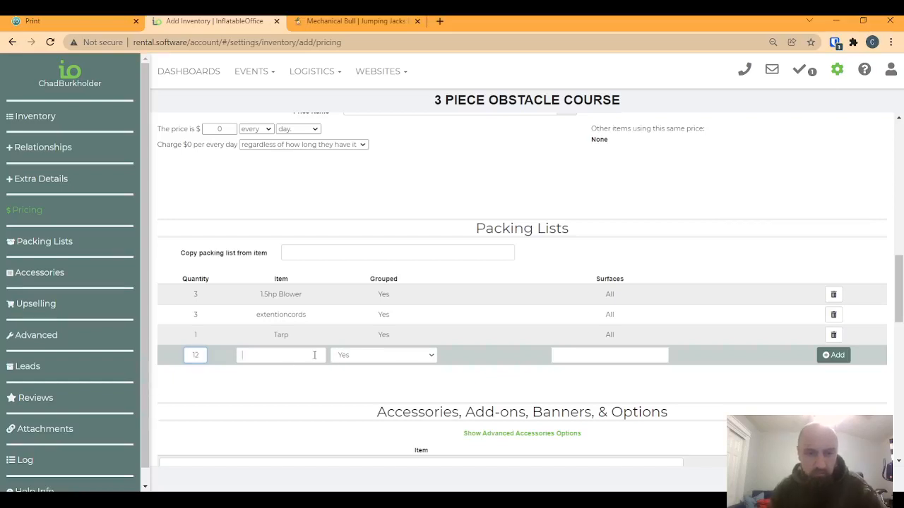
click(314, 355)
text(stakes)
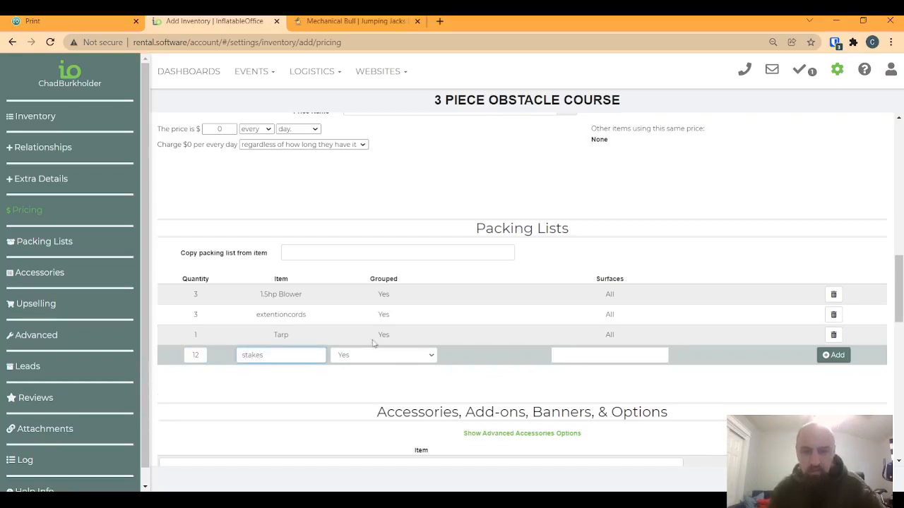
click(602, 354)
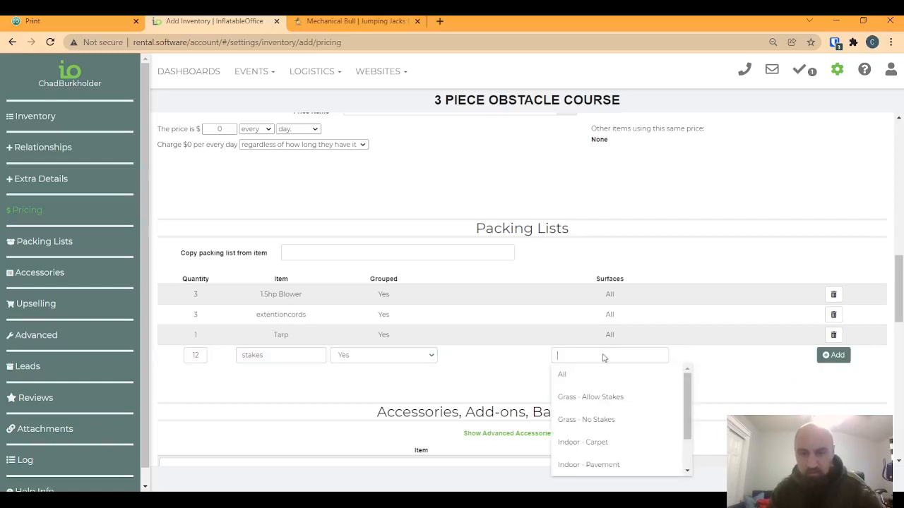
click(590, 397)
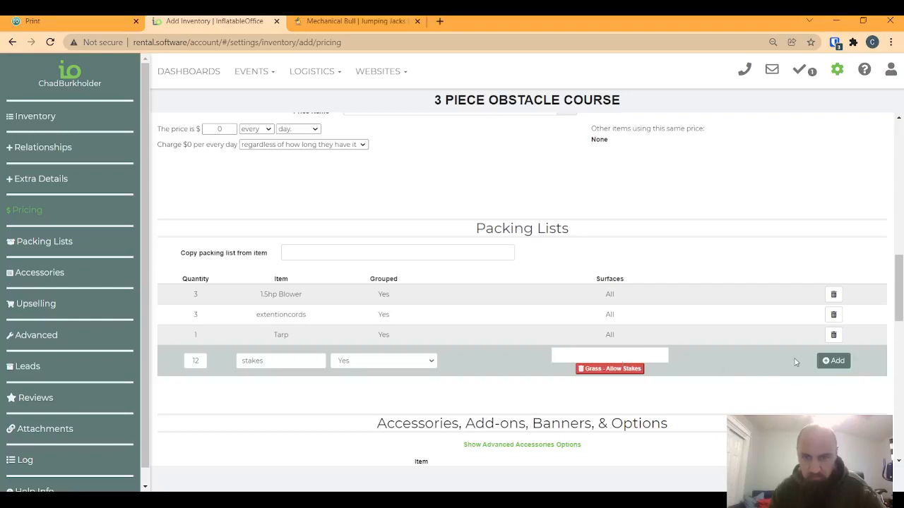
scroll(772, 367, down, 2)
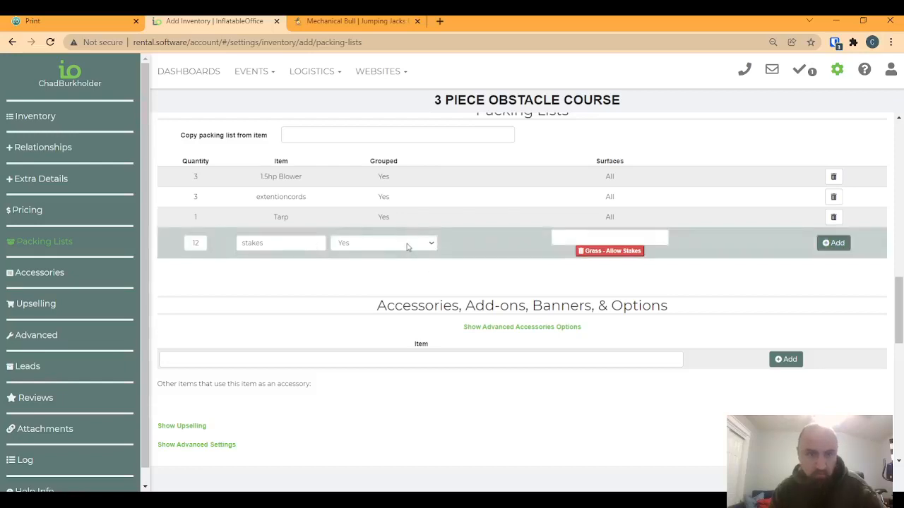
click(833, 243)
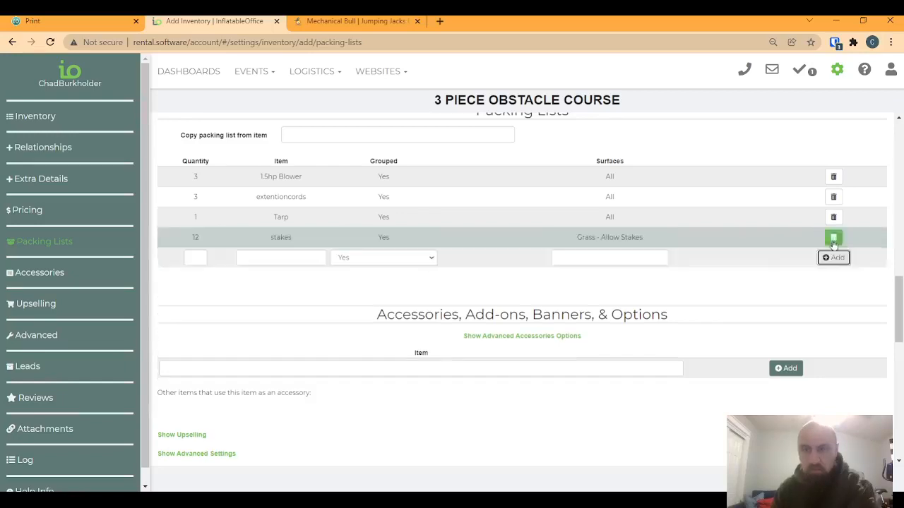
Add 12 "sand bags" to the packing list, grouped, for all surfaces
click(256, 257)
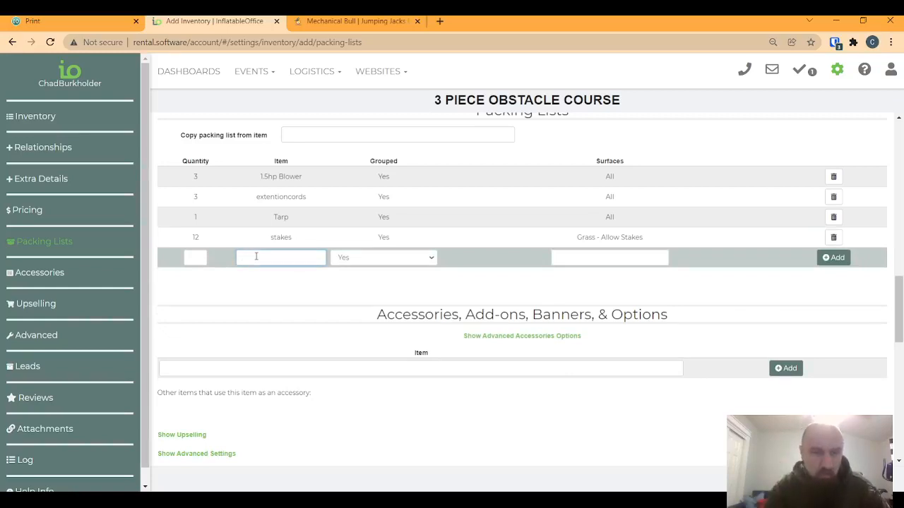
click(197, 258)
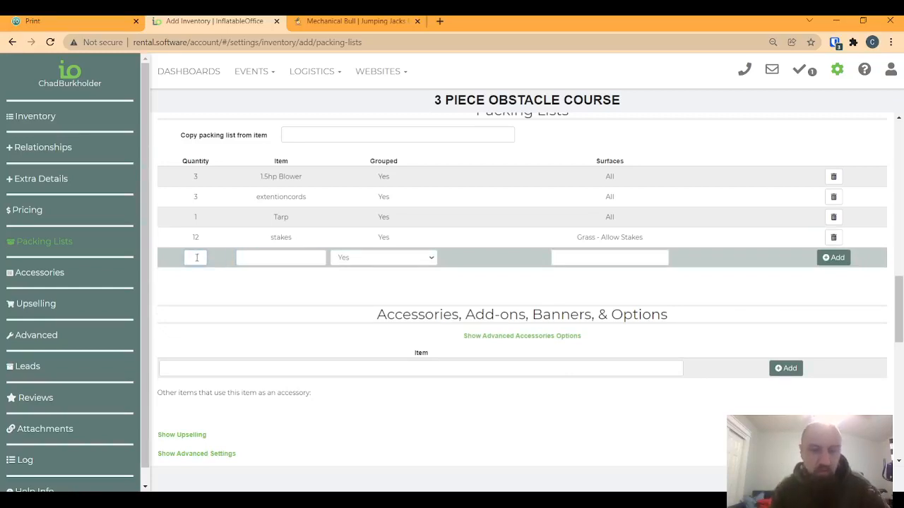
text(1)
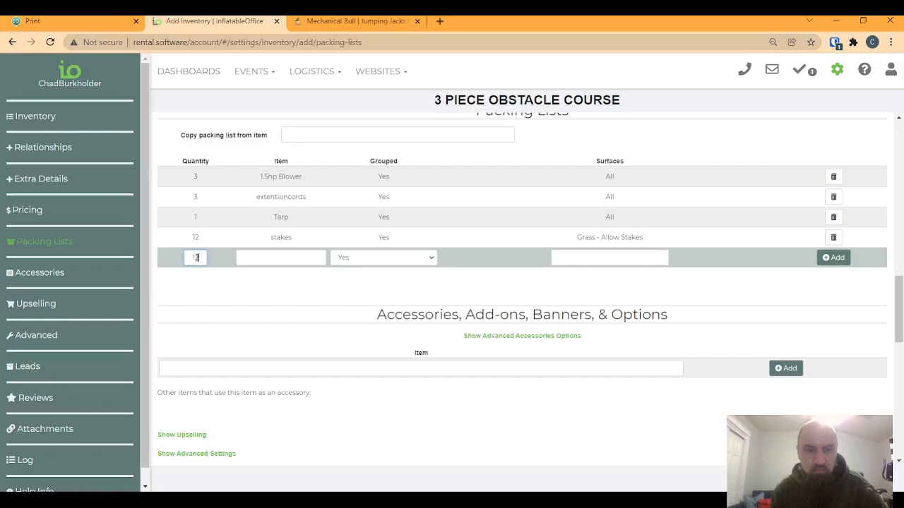
text(2)
click(269, 256)
text(sand bags)
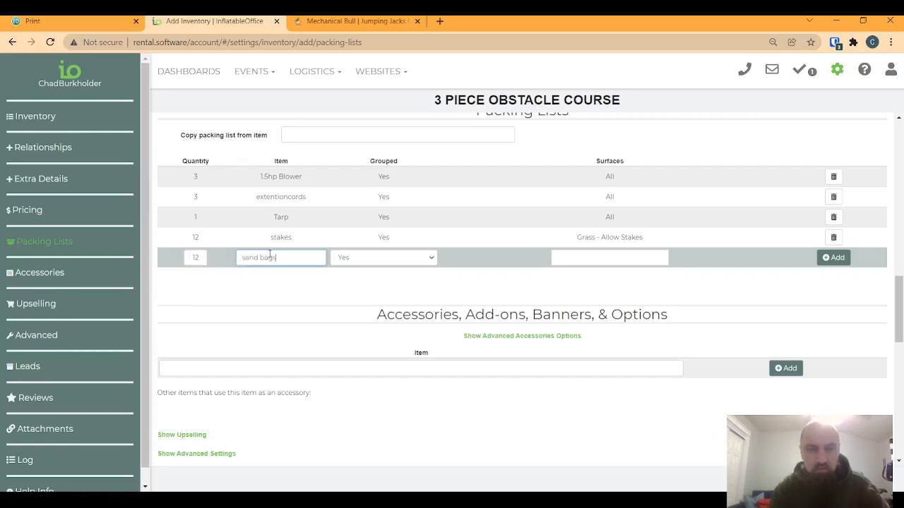
click(582, 258)
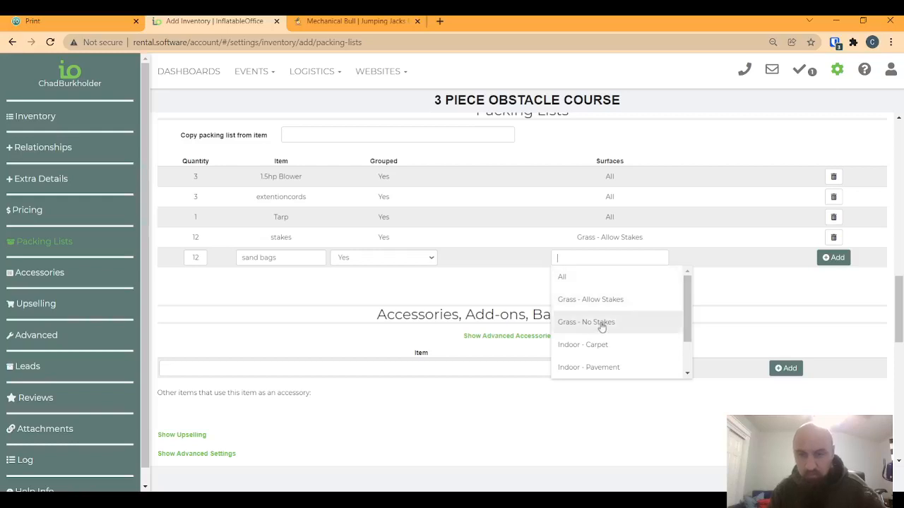
click(836, 258)
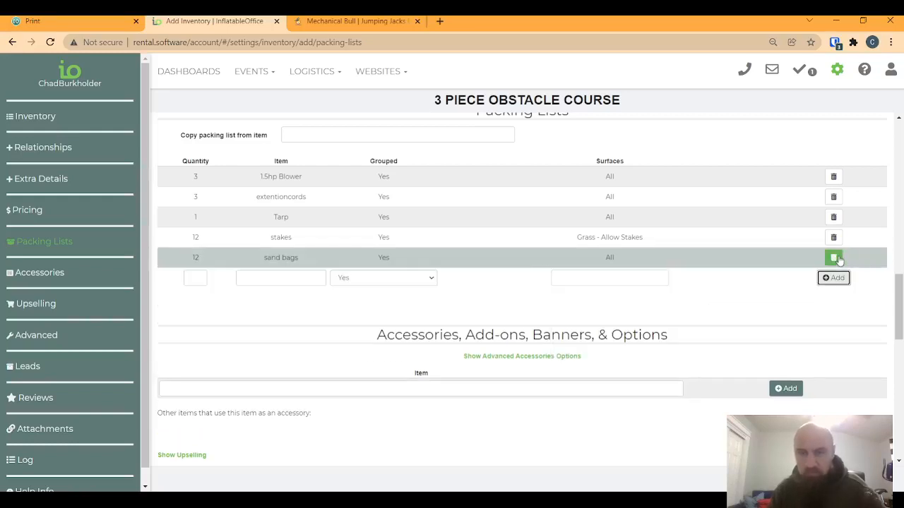
Show the advanced accessories options, examine the accessory fields, and open the upselling section
scroll(292, 337, down, 3)
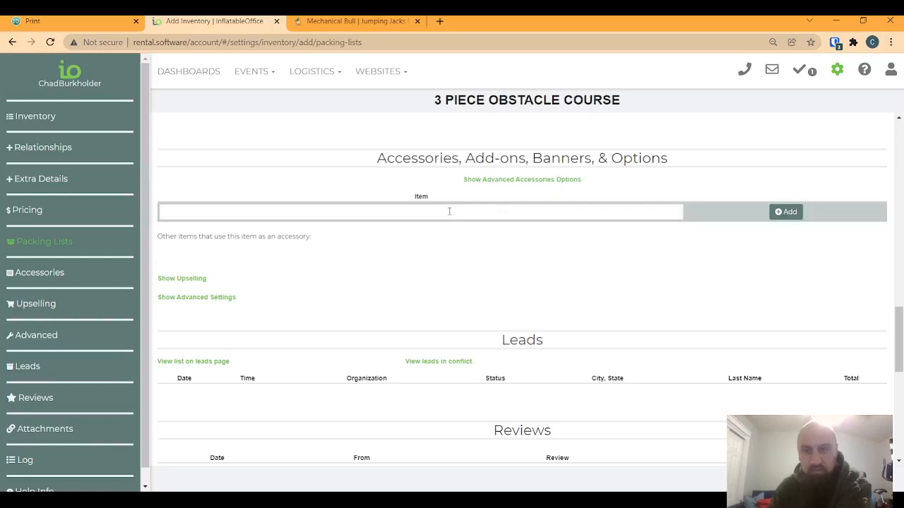
click(492, 179)
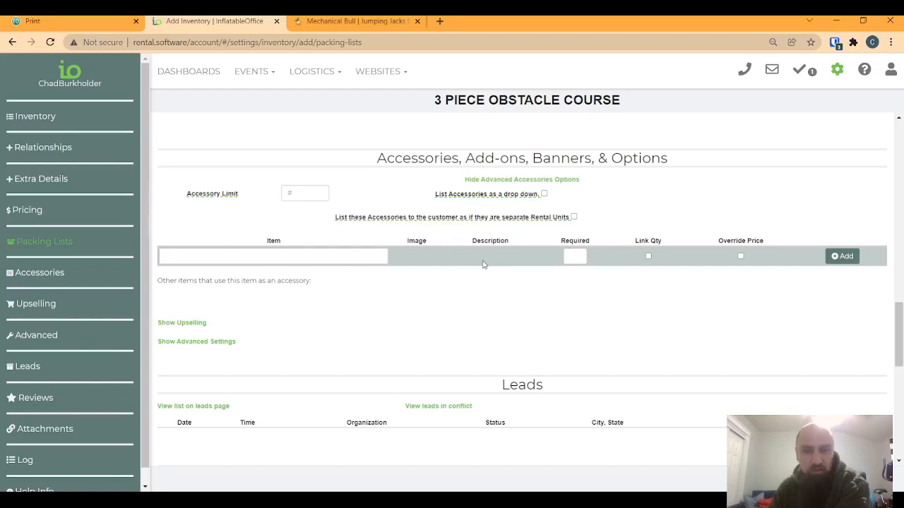
click(575, 259)
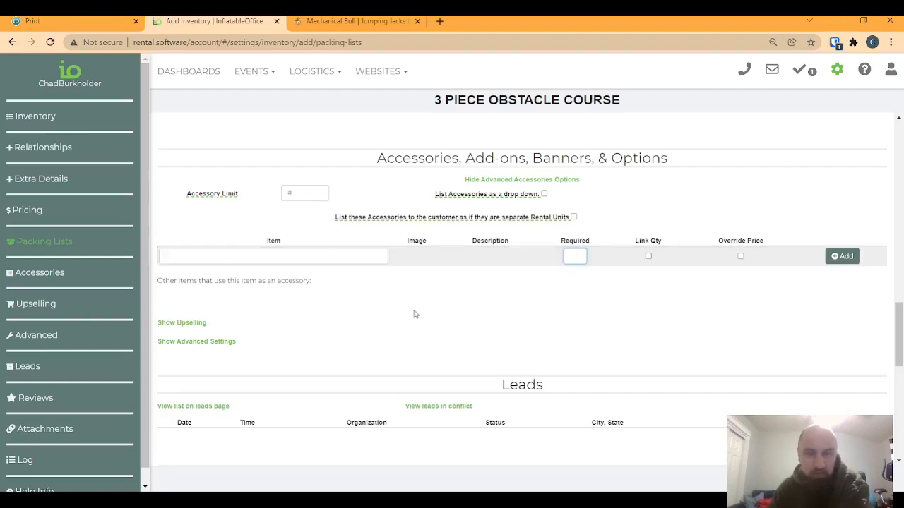
scroll(346, 326, up, 4)
scroll(346, 326, down, 3)
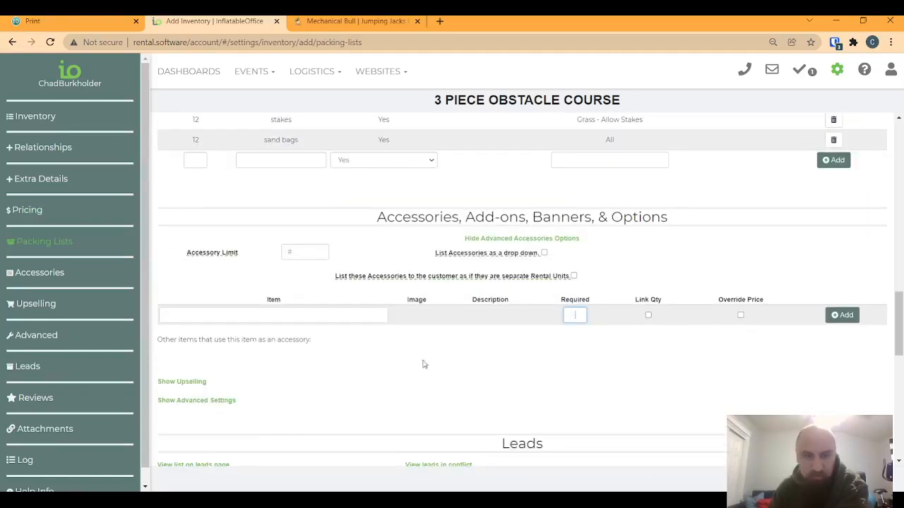
scroll(364, 360, down, 1)
click(182, 264)
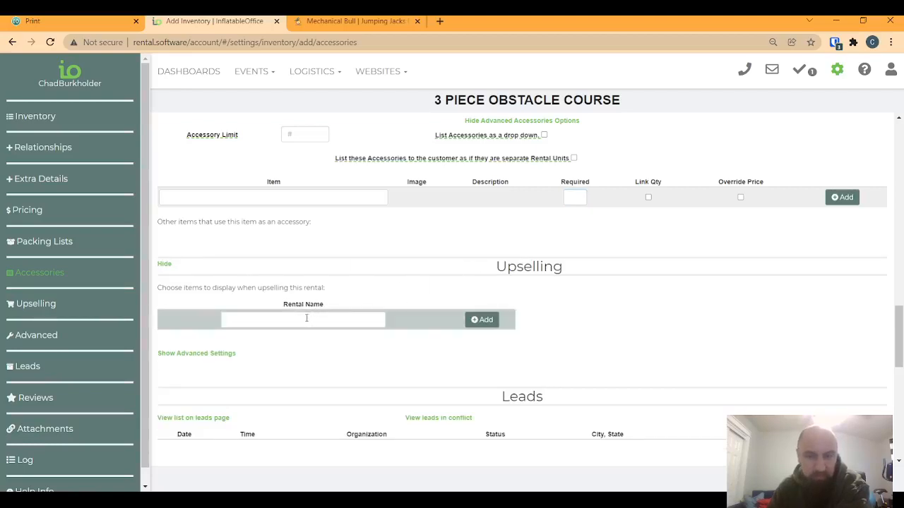
Switch to the Mechanical Bull web page, review its accessories and suggested items, and return to the inventory form
click(347, 24)
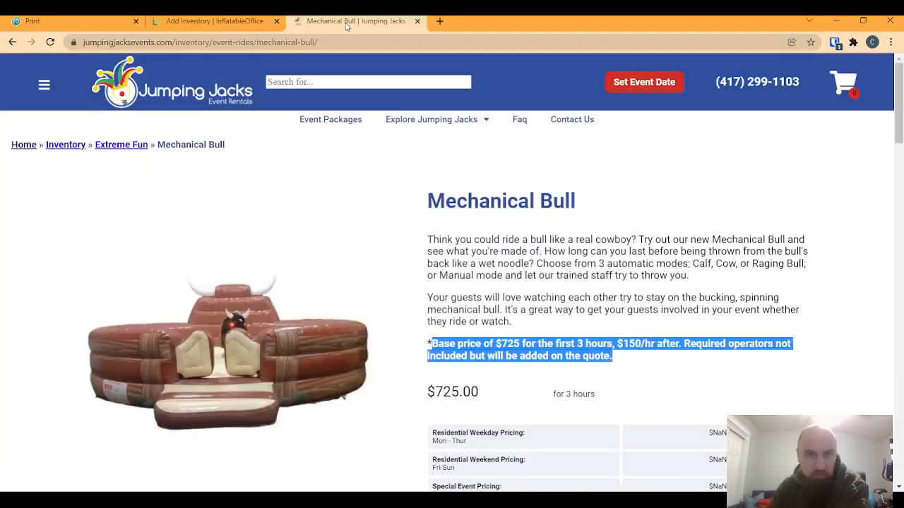
scroll(417, 281, down, 5)
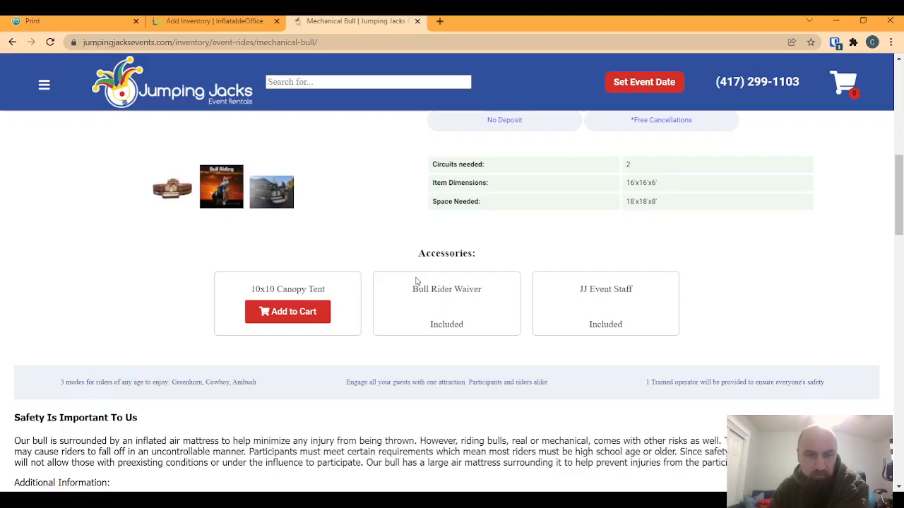
scroll(417, 281, down, 10)
scroll(416, 276, up, 8)
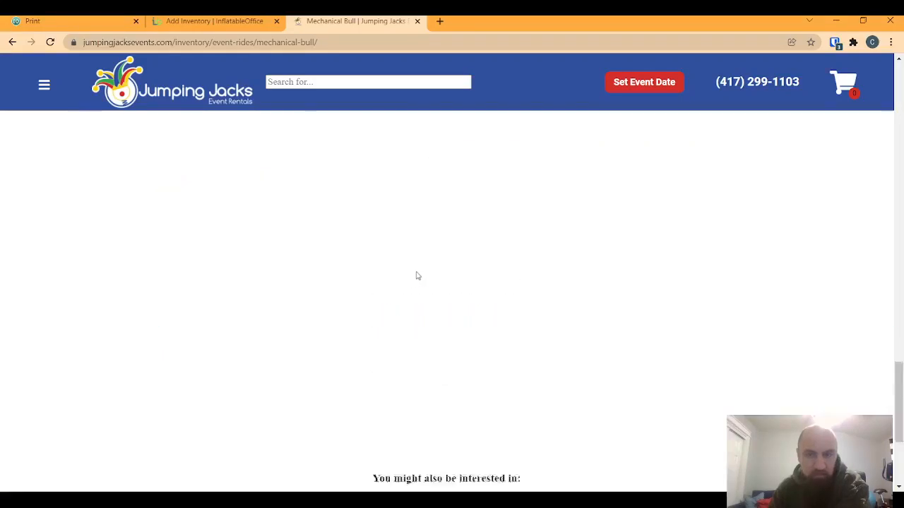
click(226, 21)
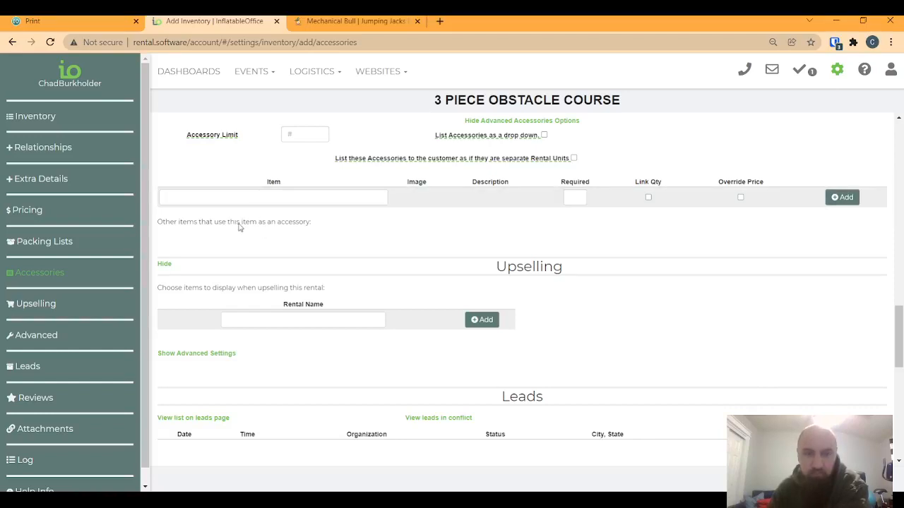
Add 22ft Cliff Drop Slide(JJER-11) and Batman Bouncer(JJER-1) as upselling items for this rental
click(280, 322)
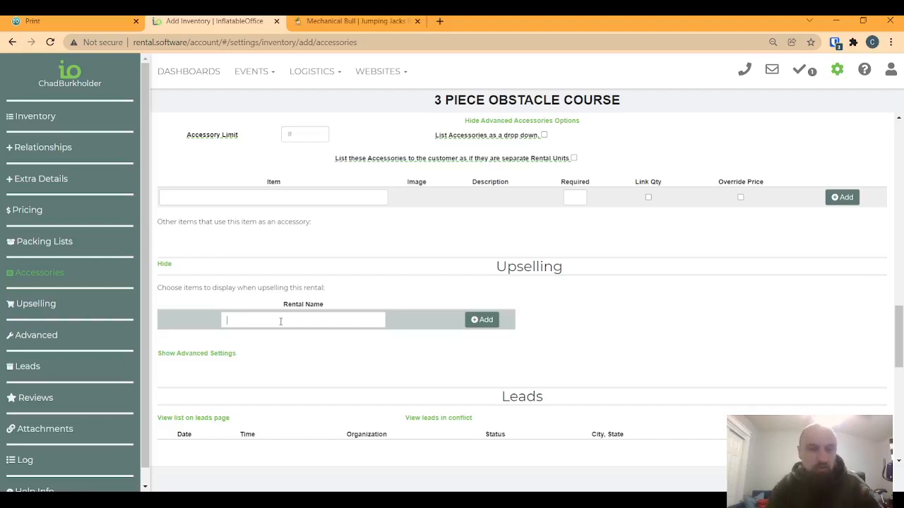
text(slide)
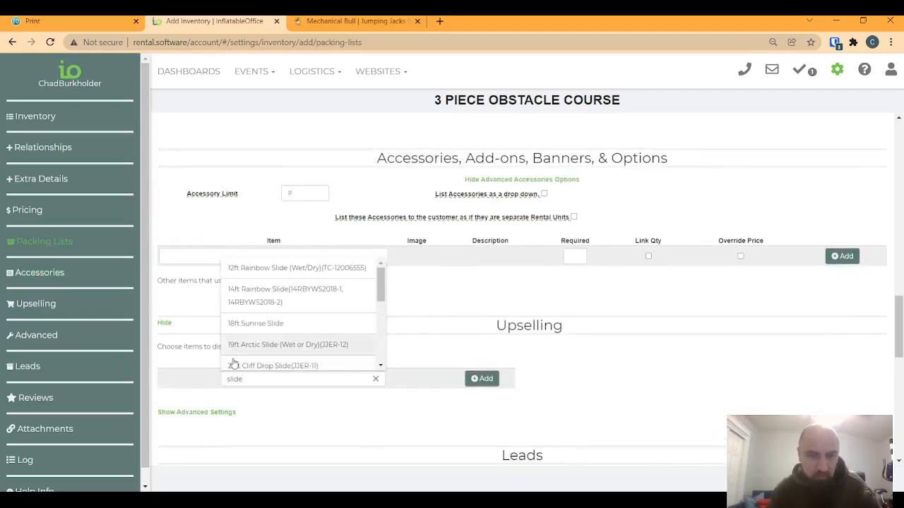
click(234, 364)
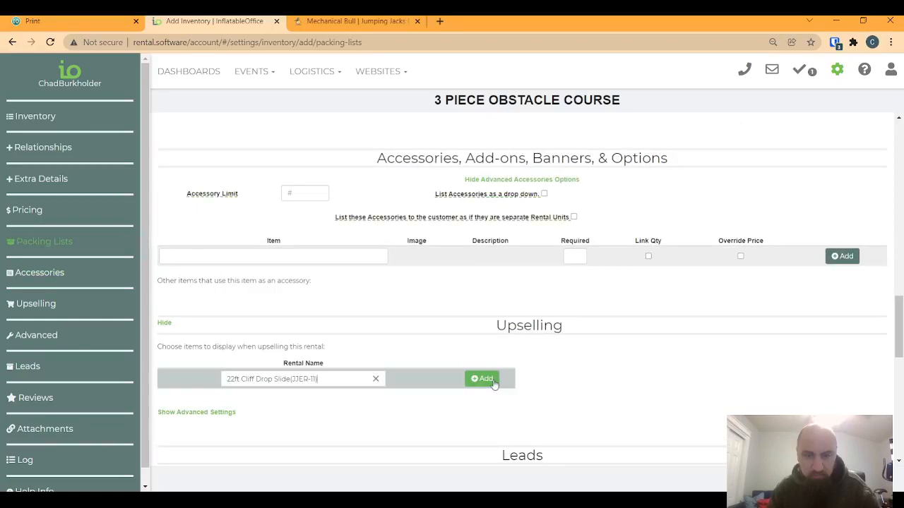
click(486, 379)
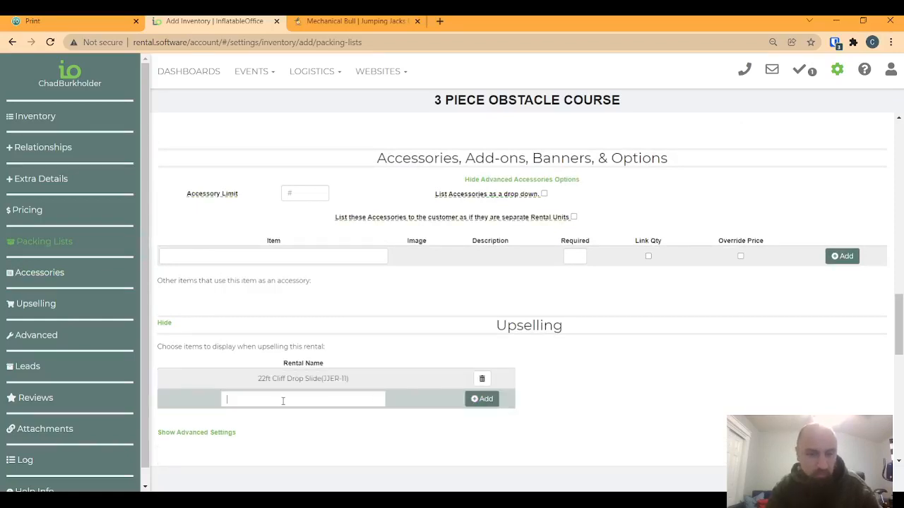
text(bounce)
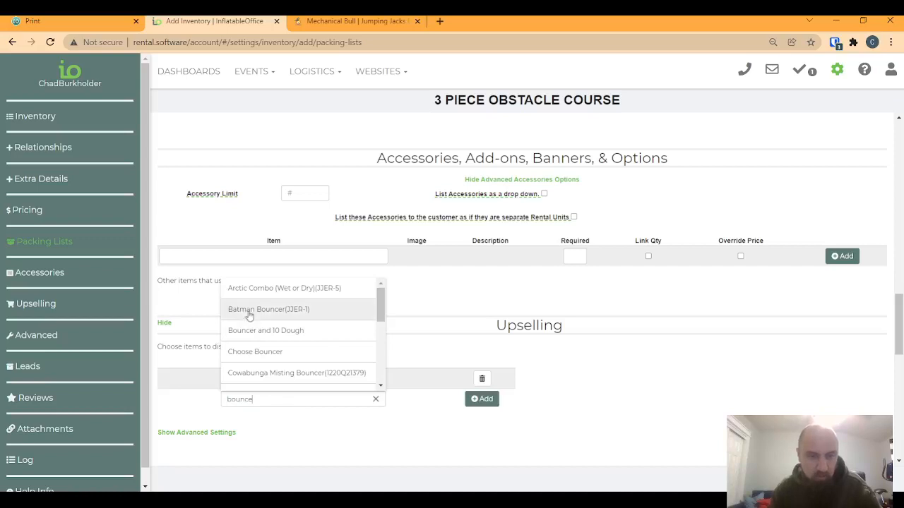
click(250, 311)
click(483, 399)
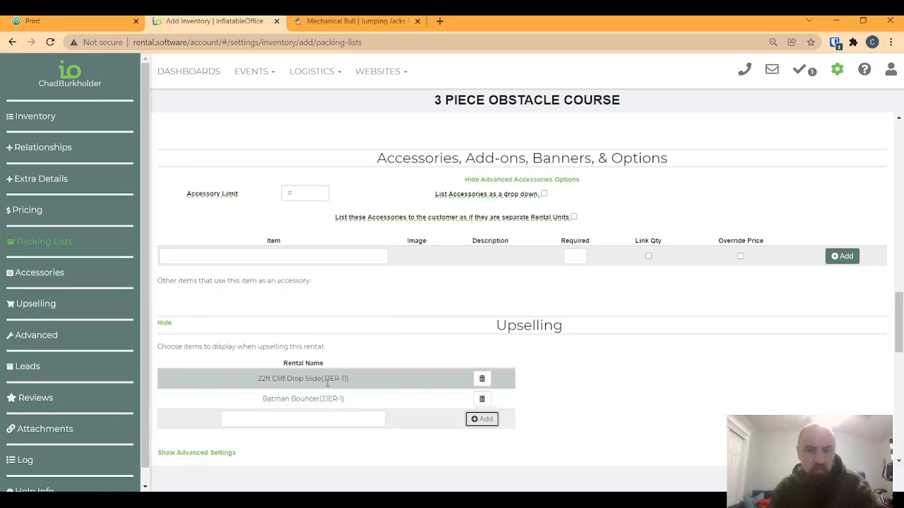
Show the advanced settings and examine the website quantity control, additional deposit and contractor pay options
scroll(327, 382, down, 2)
click(215, 335)
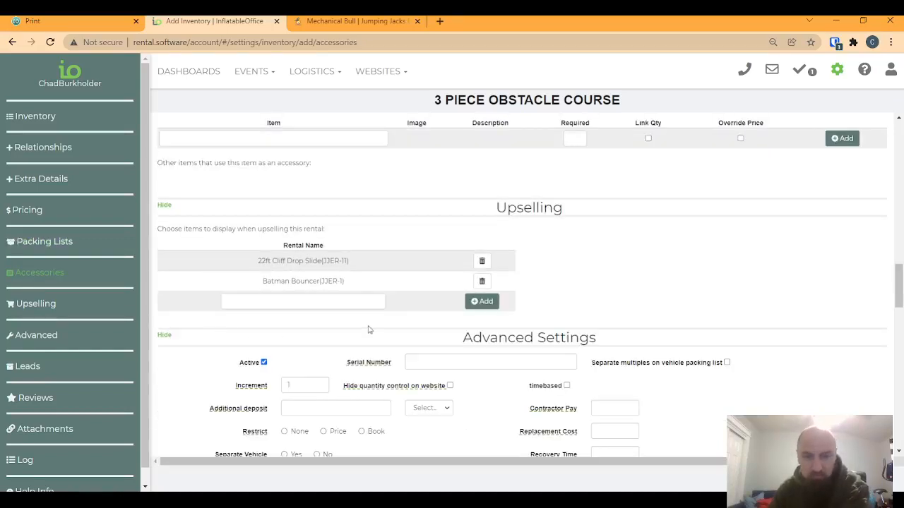
scroll(370, 324, down, 1)
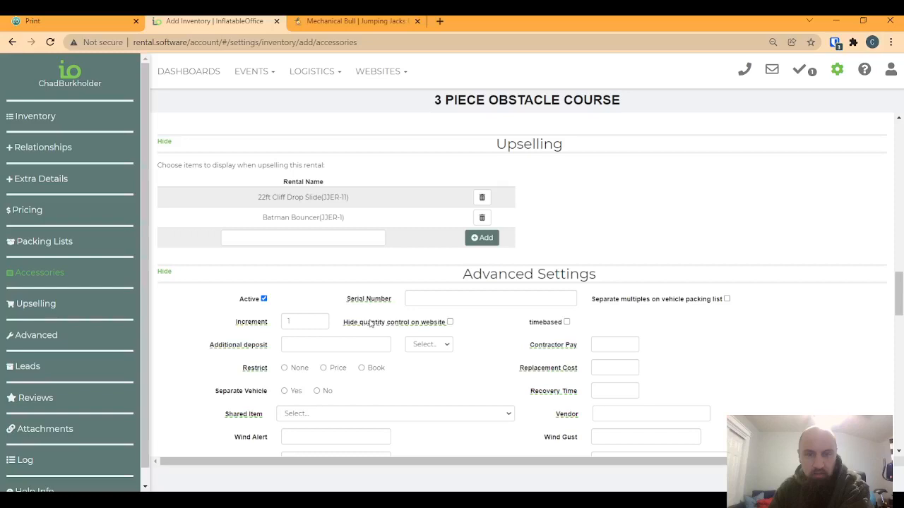
scroll(370, 324, down, 1)
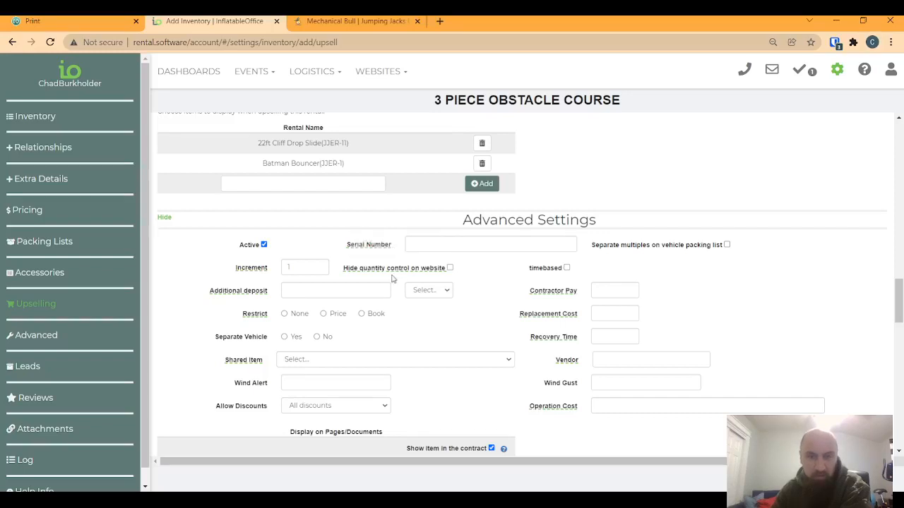
mouse_move(365, 271)
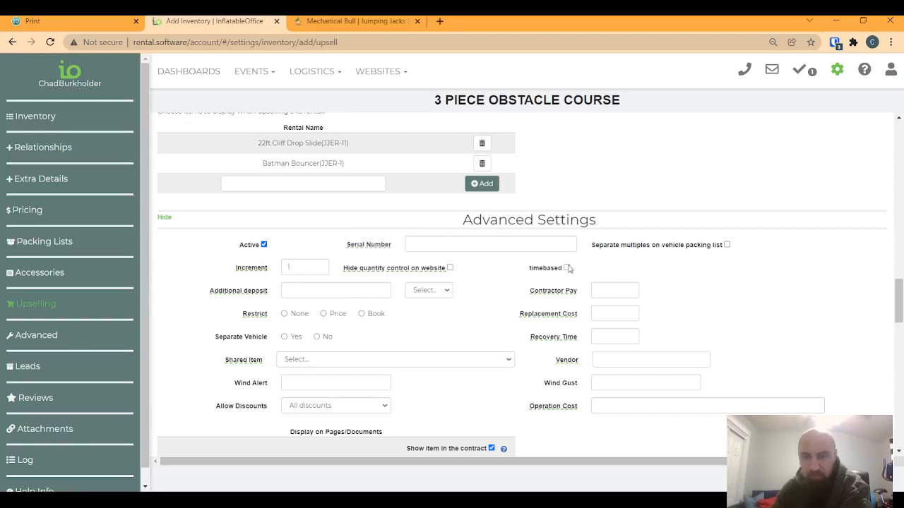
click(292, 292)
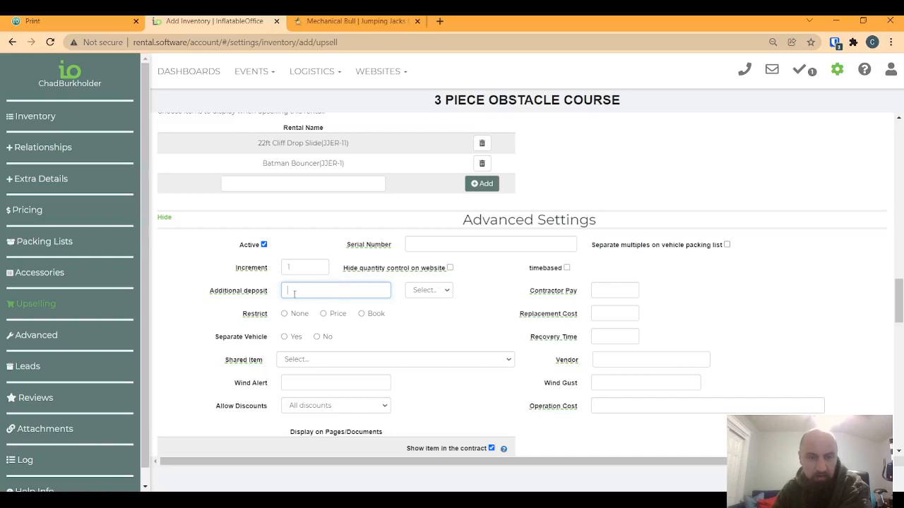
click(432, 295)
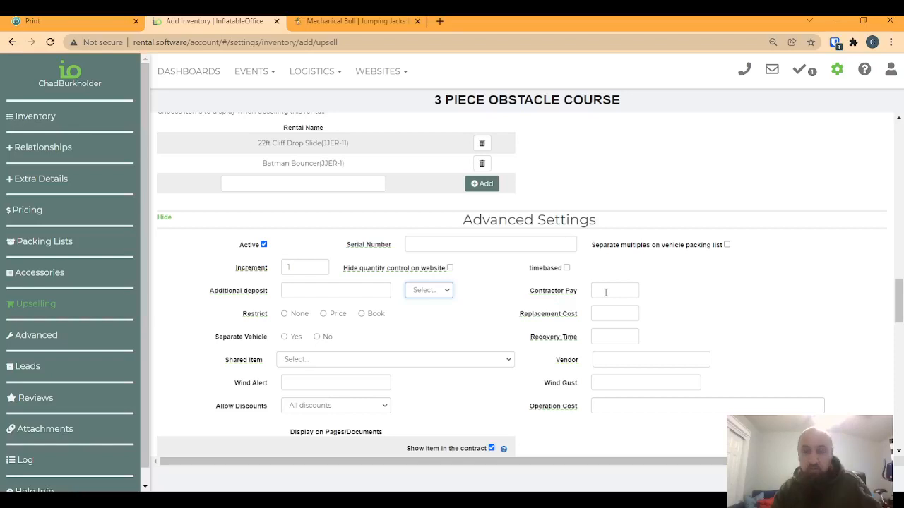
click(606, 292)
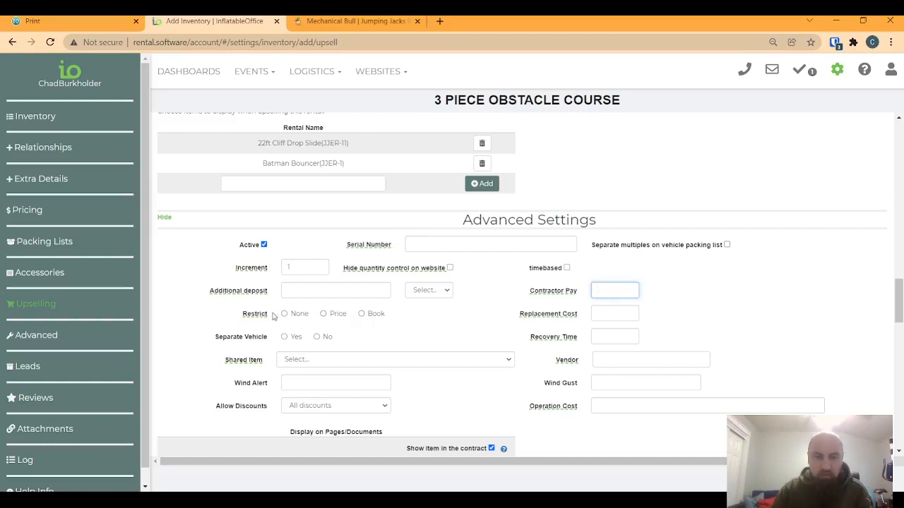
Examine the replacement cost, recovery time, shared item and operation cost fields in the advanced settings
click(608, 317)
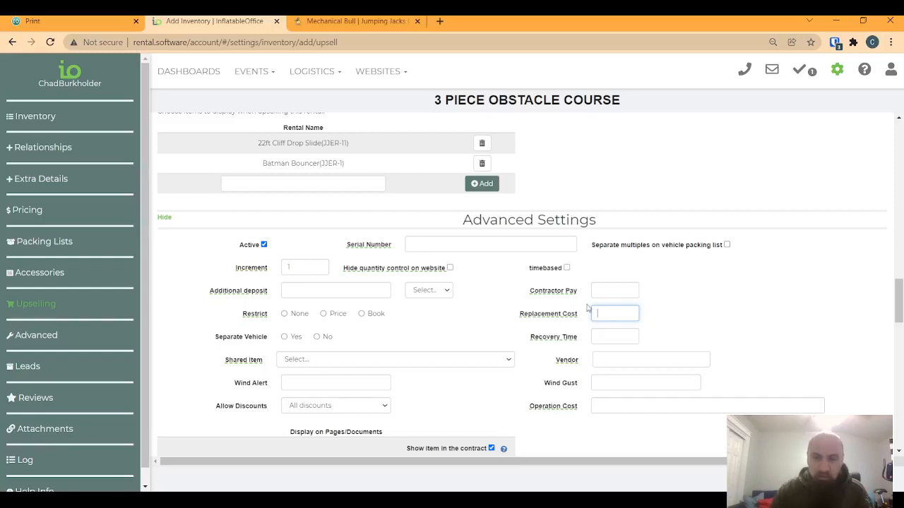
click(606, 338)
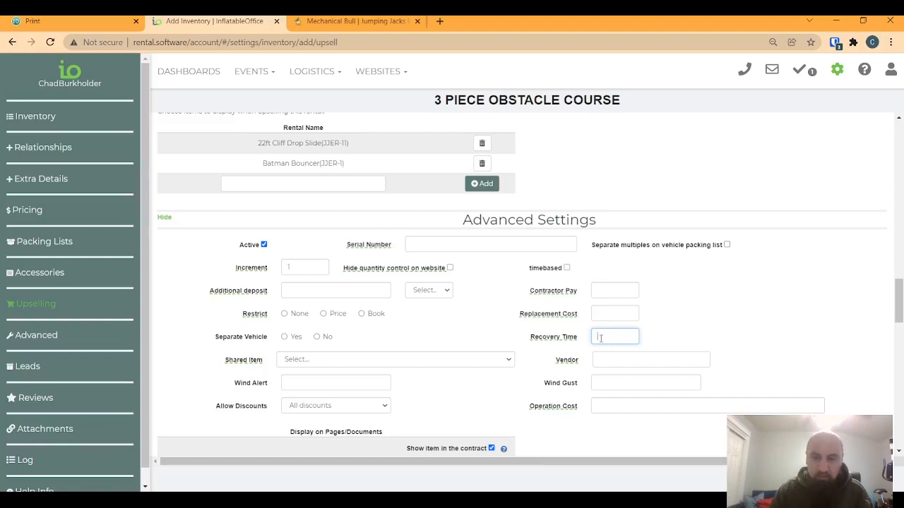
mouse_move(541, 341)
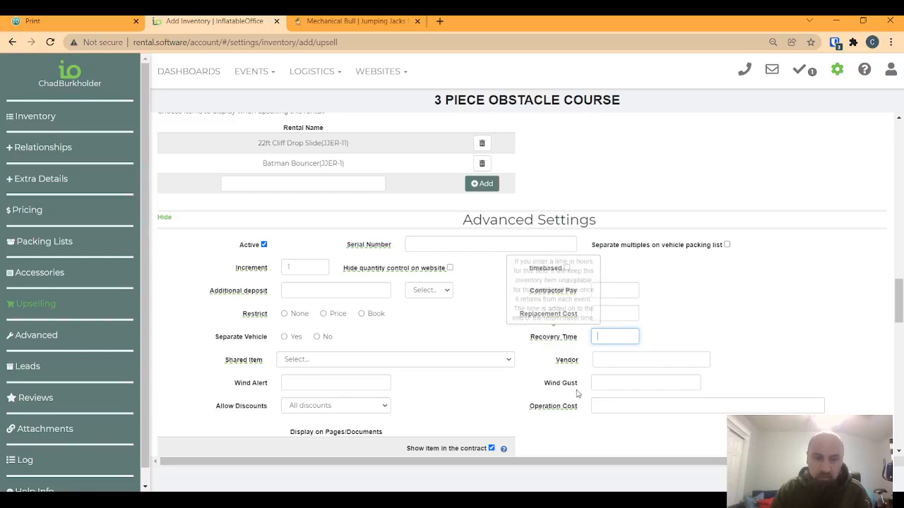
scroll(577, 393, down, 1)
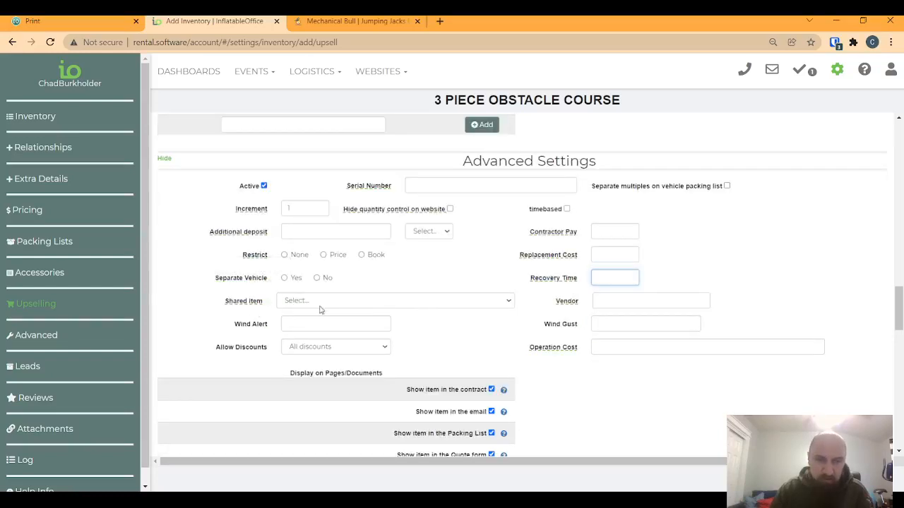
click(350, 304)
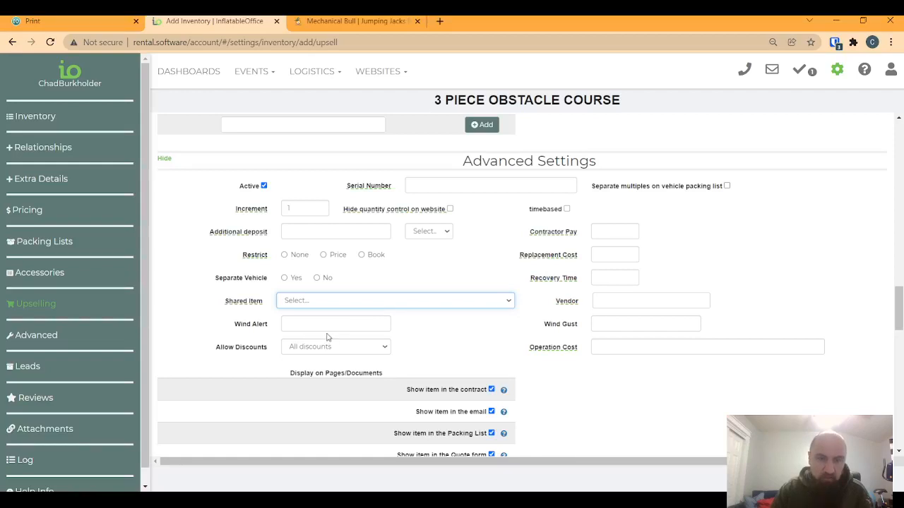
click(258, 313)
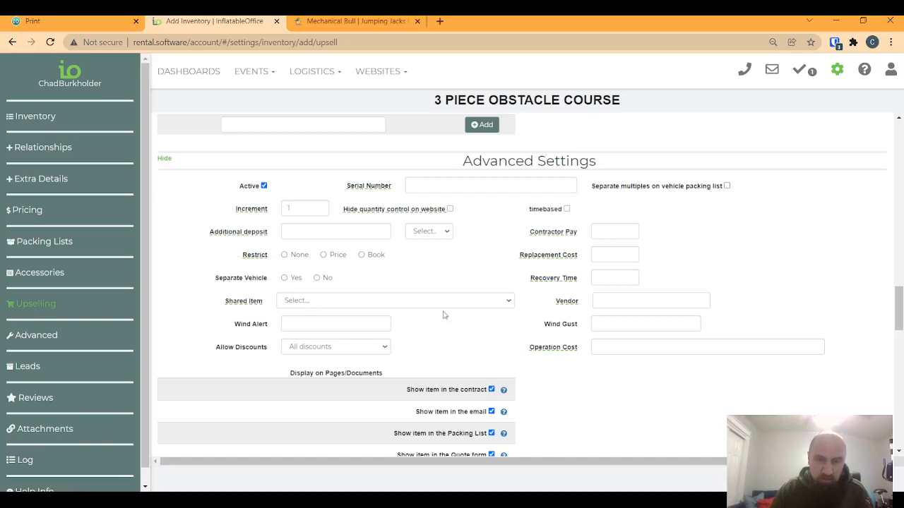
mouse_move(533, 351)
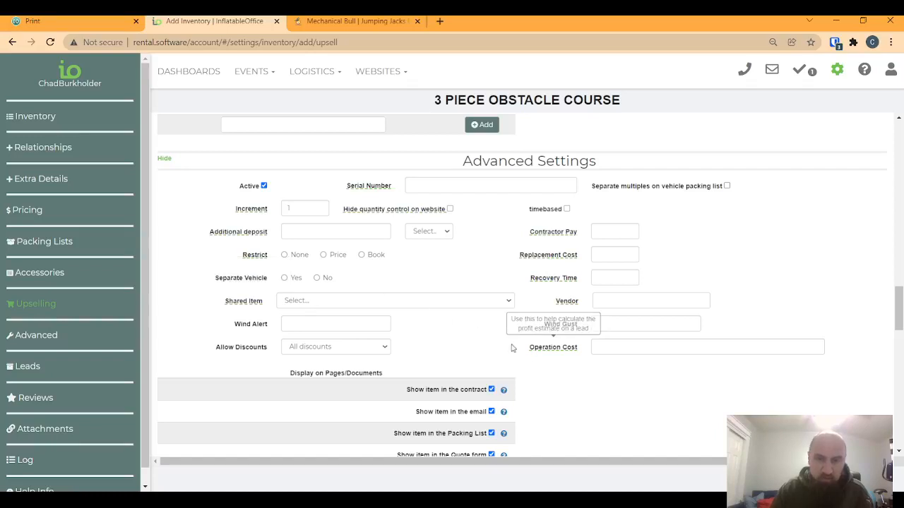
Examine the available vendors, the discount setting and the options for displaying the item on pages and documents
click(607, 301)
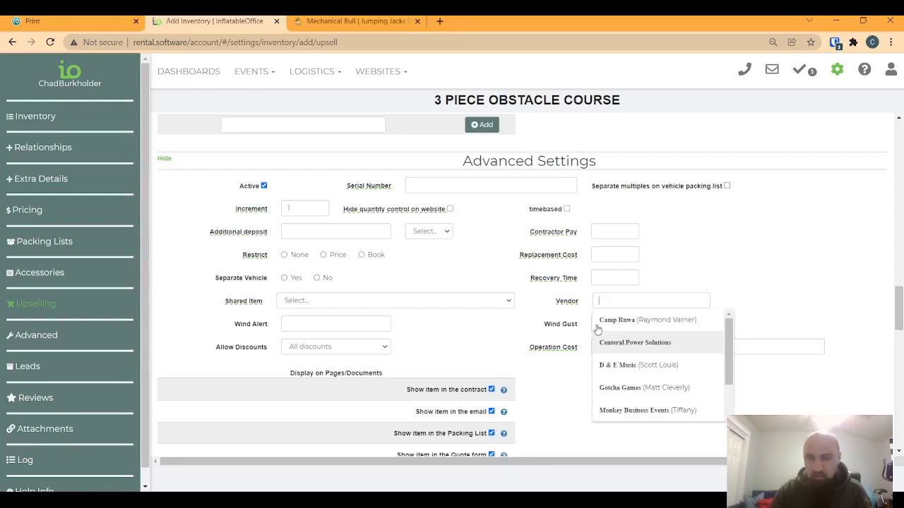
click(529, 198)
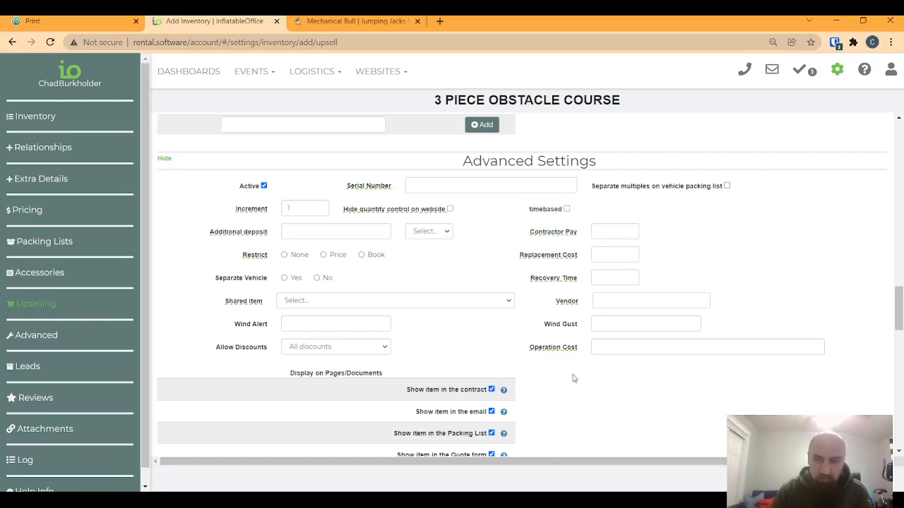
scroll(538, 381, down, 1)
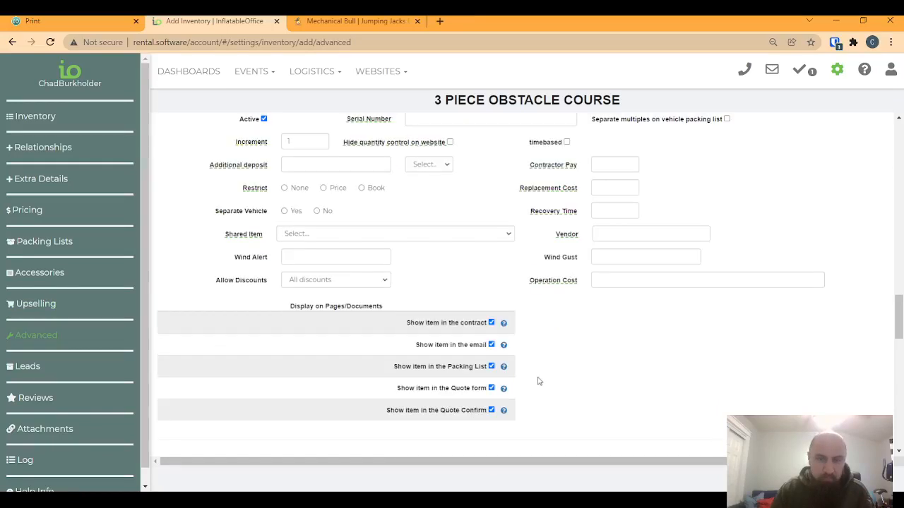
scroll(538, 381, down, 1)
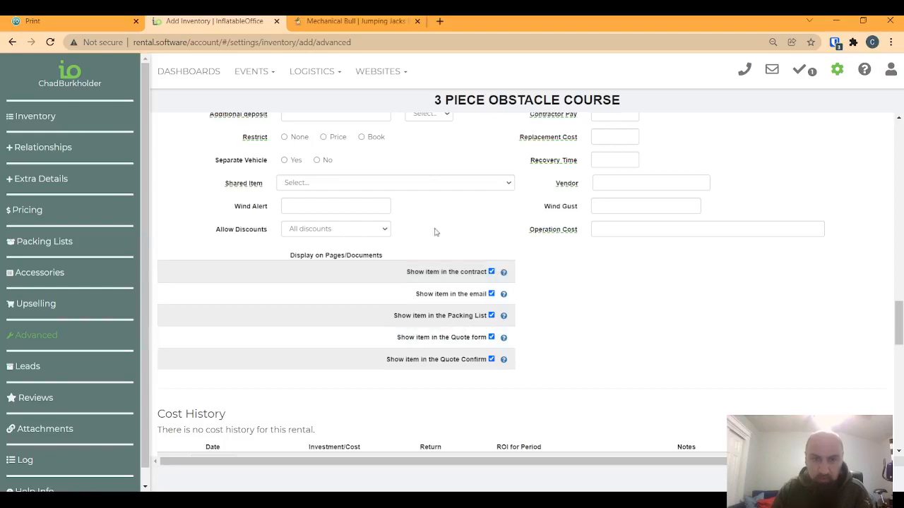
Switch to the Mechanical Bull web page, review its video and item details, and return to the inventory form
click(372, 22)
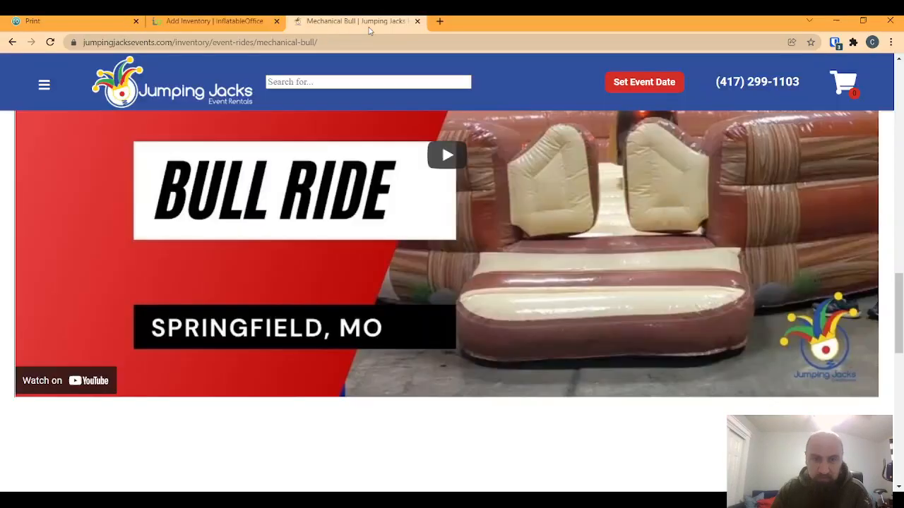
scroll(400, 294, up, 3)
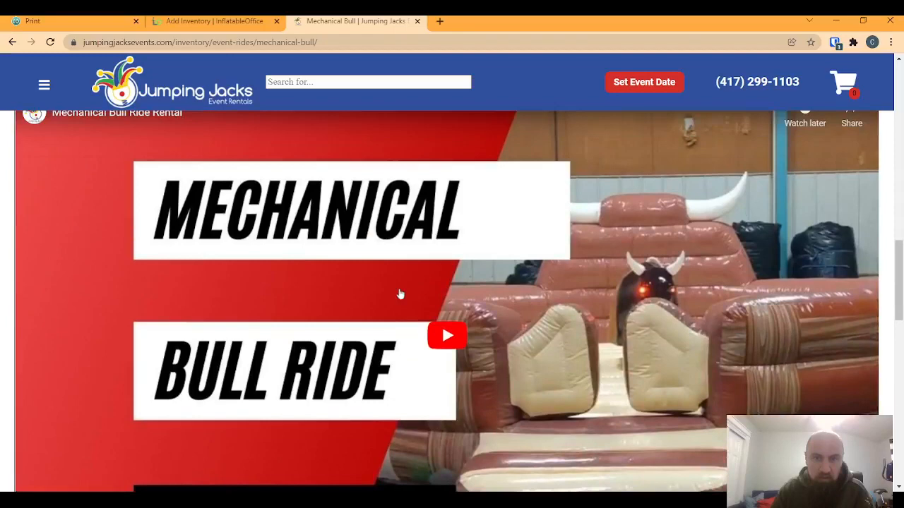
scroll(400, 294, down, 5)
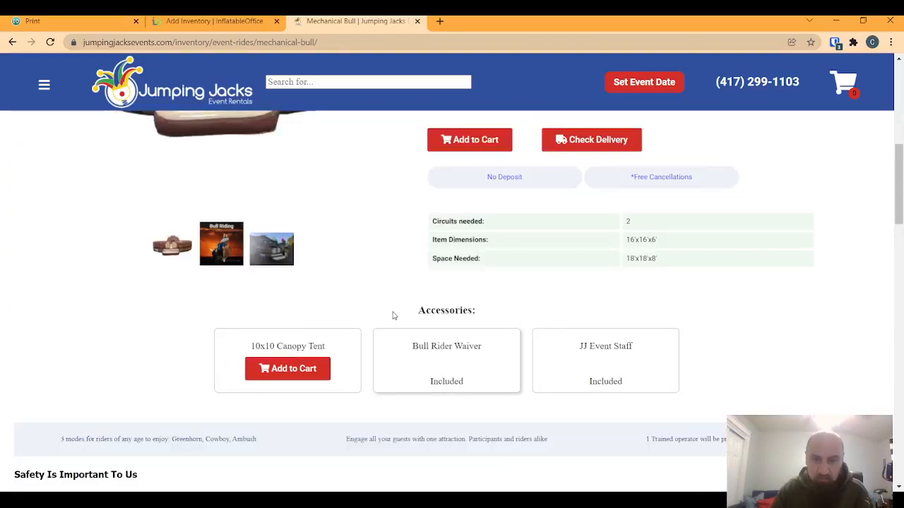
key(ctrl+shift+Tab)
Add a cost history entry dated 02/02/2022 with an investment of $6000 and the note "Purchased"
scroll(478, 347, down, 2)
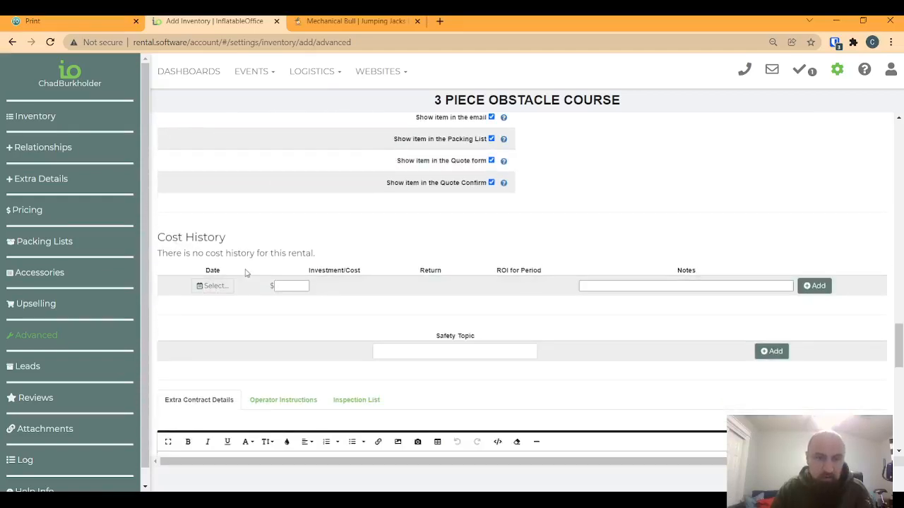
click(212, 286)
click(247, 331)
click(312, 286)
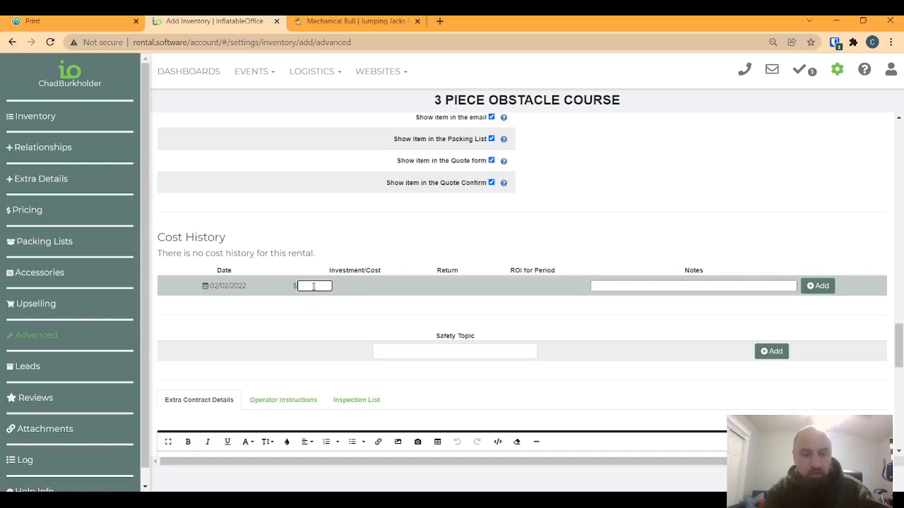
text(6000)
click(679, 285)
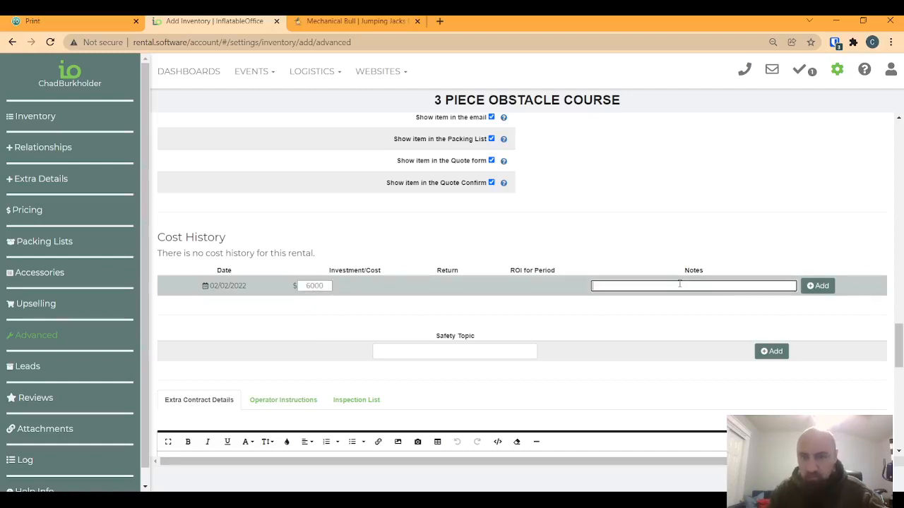
text(P)
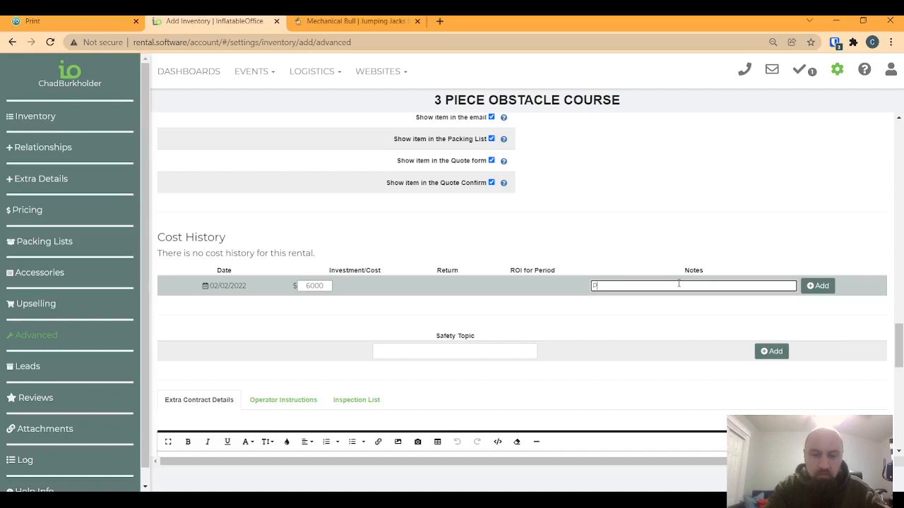
text(urchased)
click(818, 285)
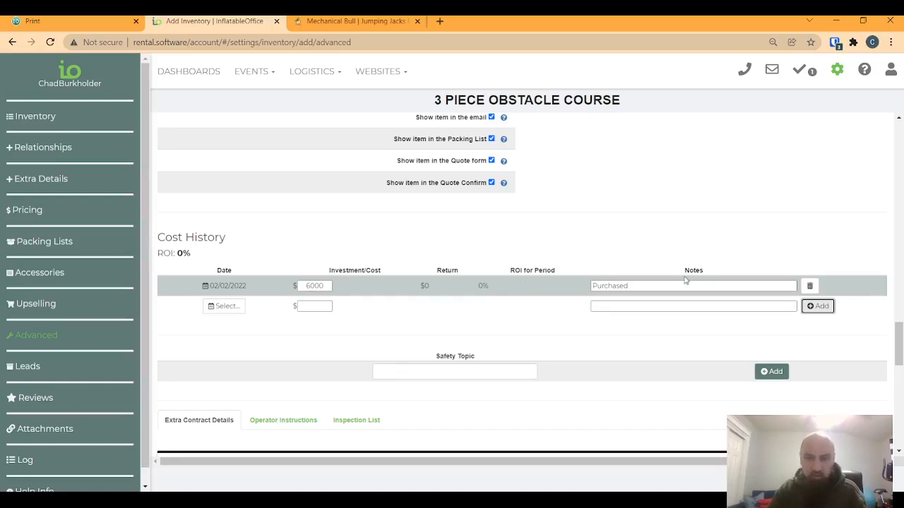
Add Inflatable as a safety topic for this rental
scroll(684, 281, down, 2)
click(427, 256)
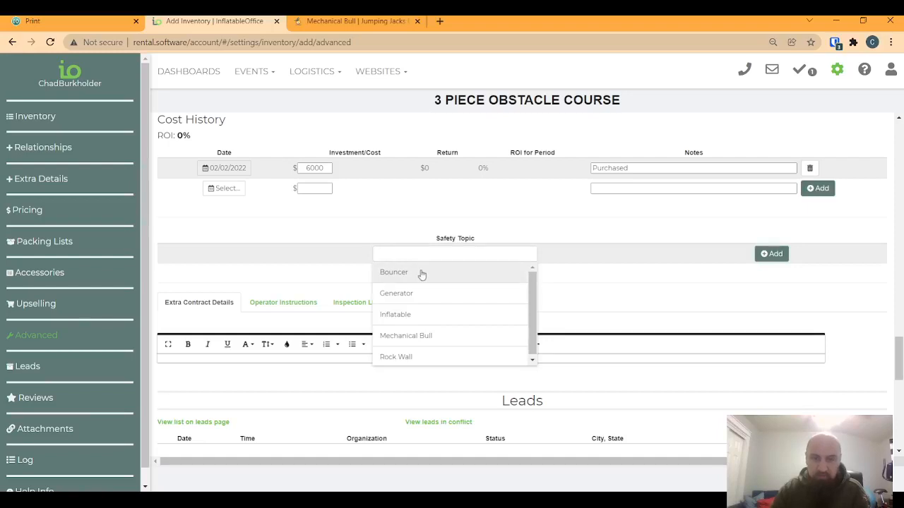
click(413, 315)
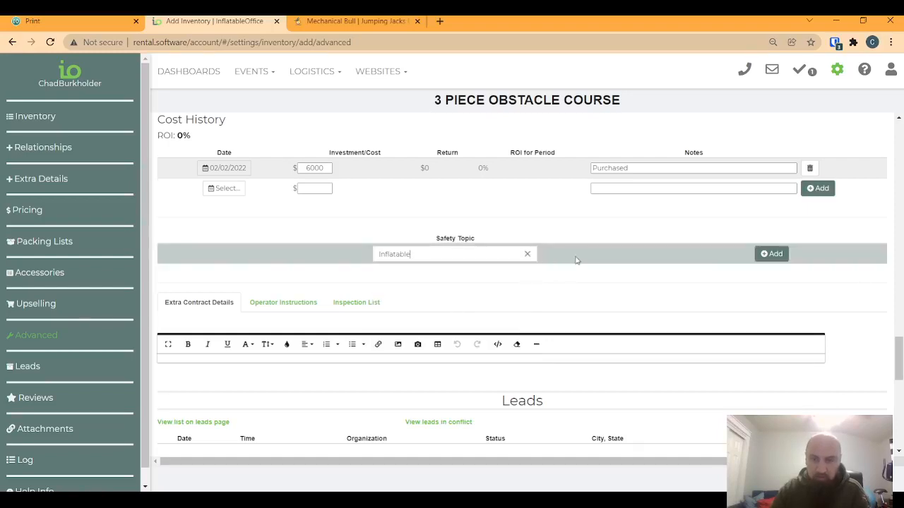
click(771, 253)
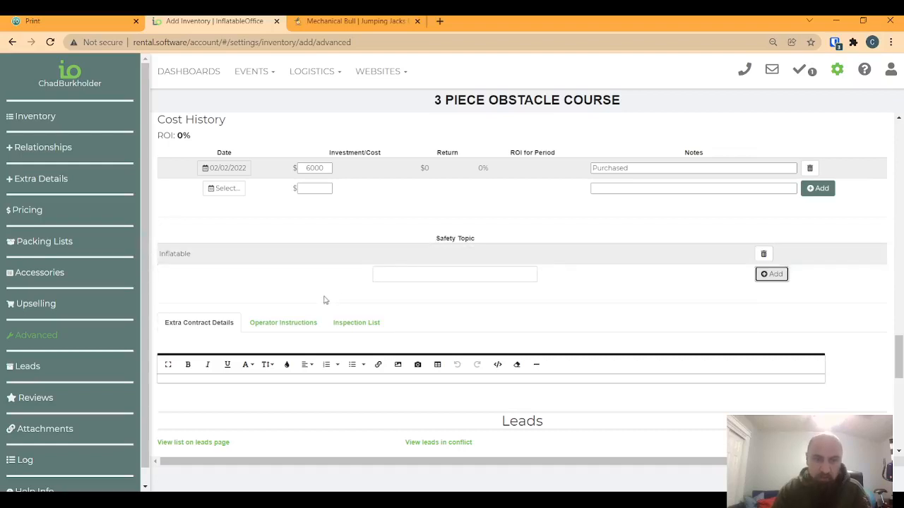
Examine the extra contract details, operator instructions and inspection list editors, as well as the leads and reviews sections
scroll(325, 300, down, 2)
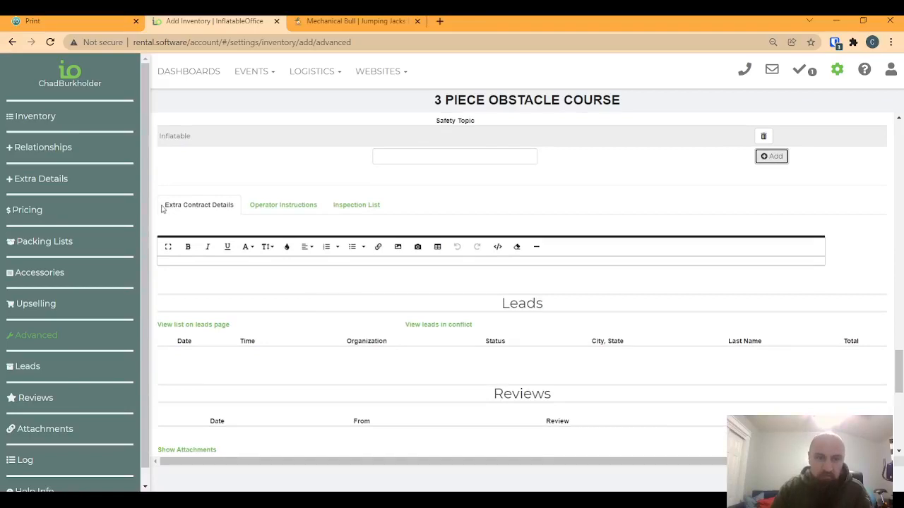
click(207, 260)
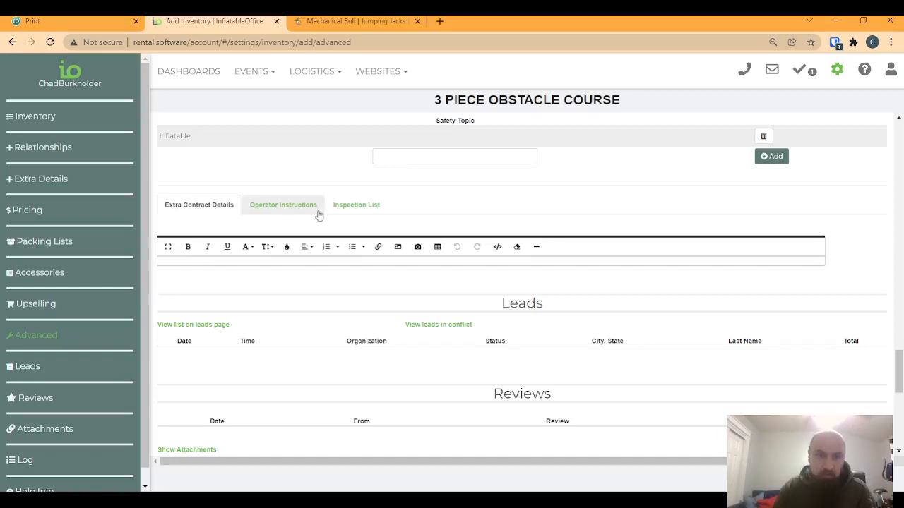
click(290, 208)
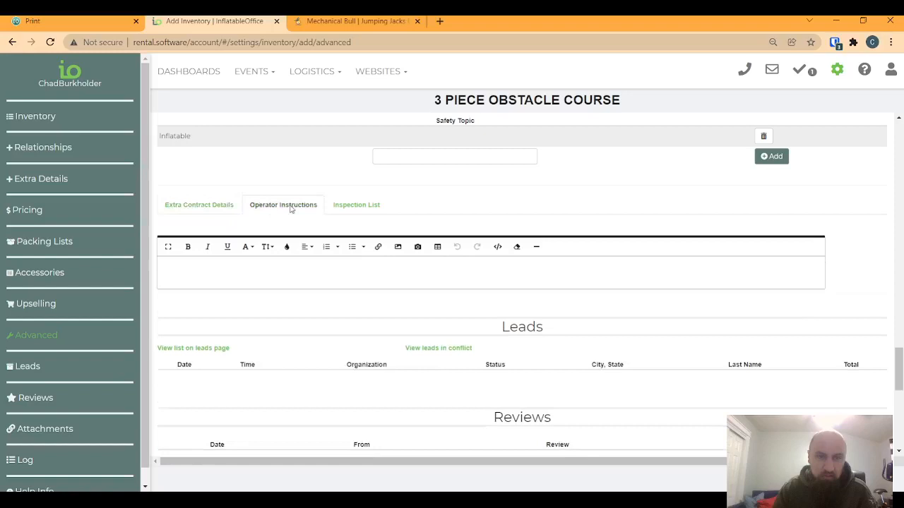
click(181, 274)
click(357, 207)
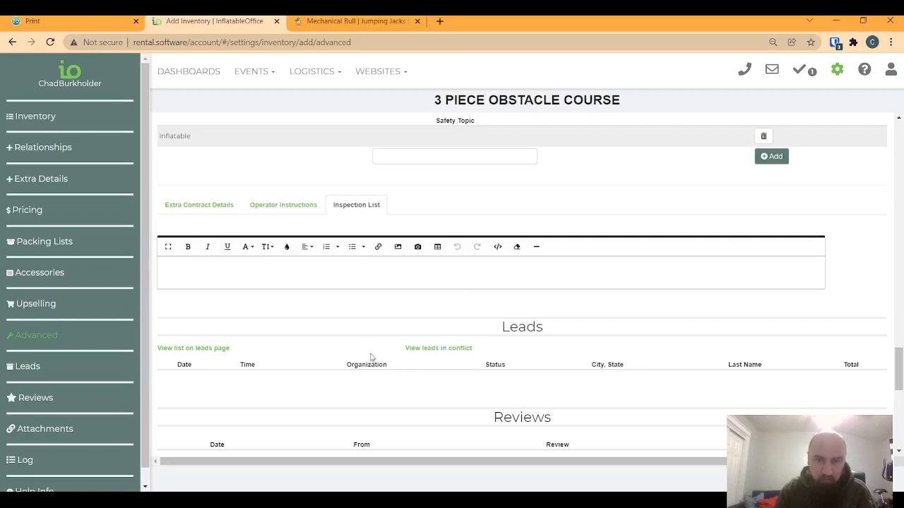
scroll(507, 351, down, 2)
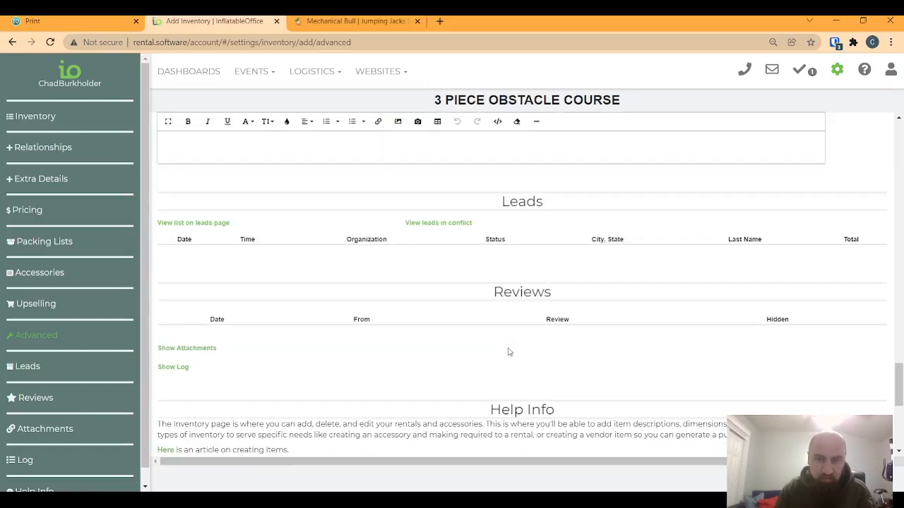
Show the extra details section and examine its size, weight, tie-down, notes and item number fields
scroll(507, 352, up, 20)
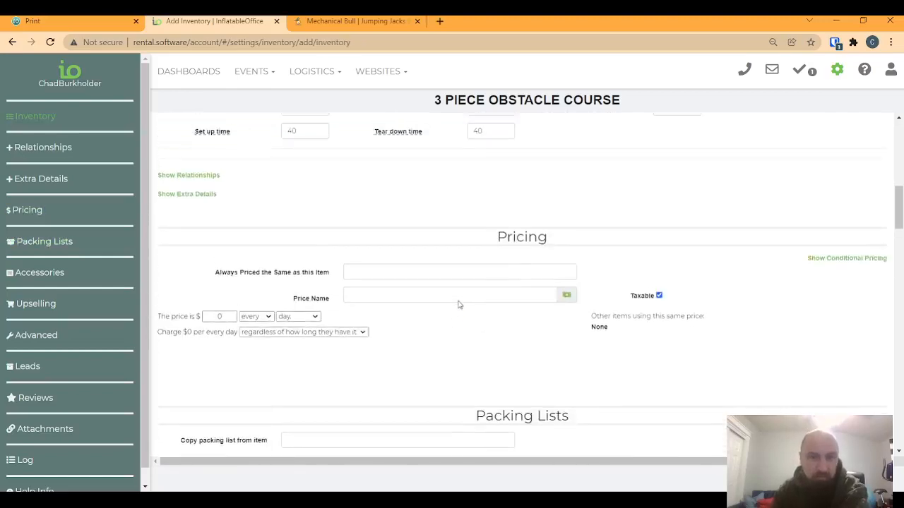
scroll(303, 323, down, 4)
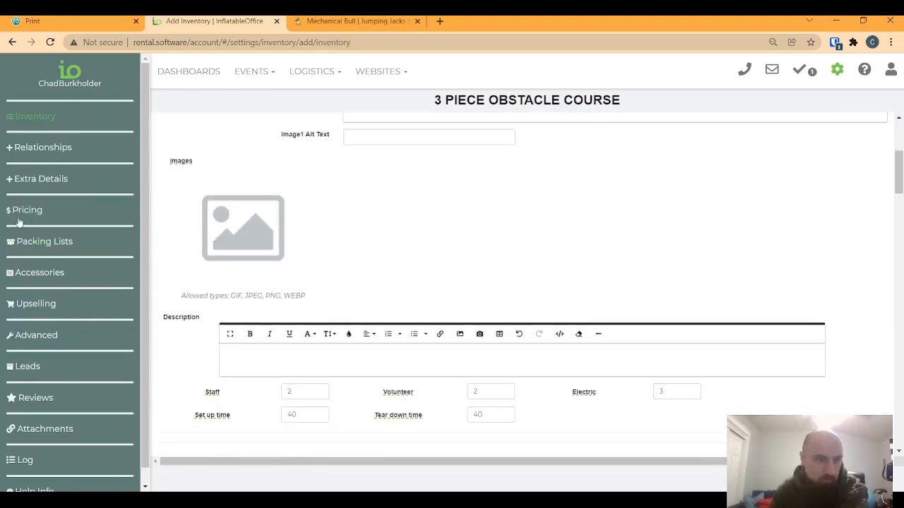
click(35, 183)
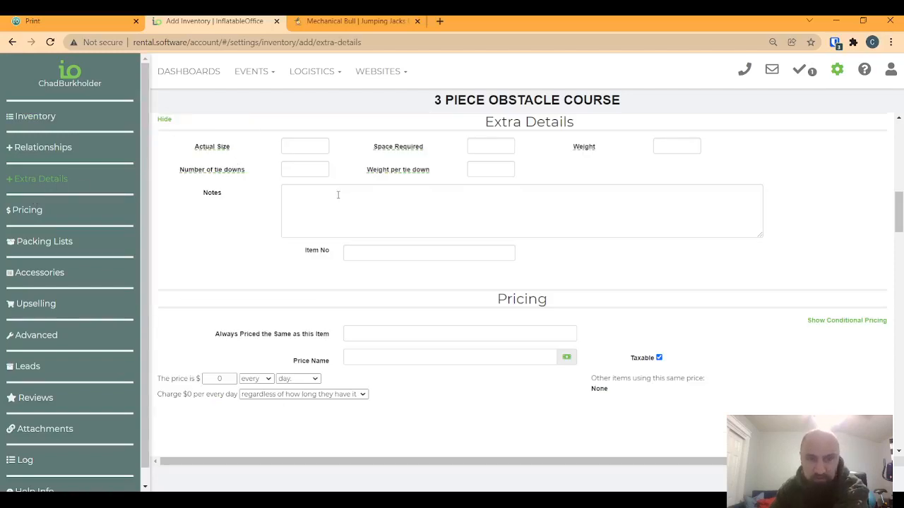
click(348, 254)
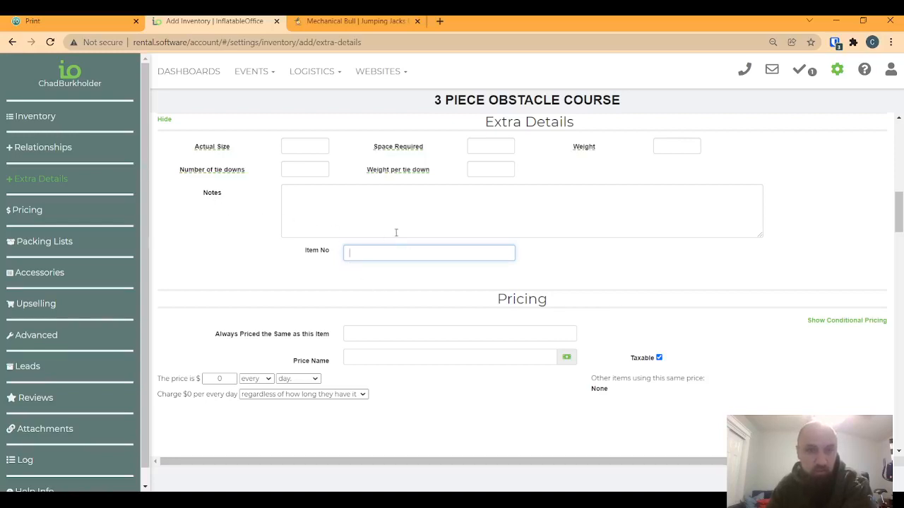
scroll(272, 234, up, 2)
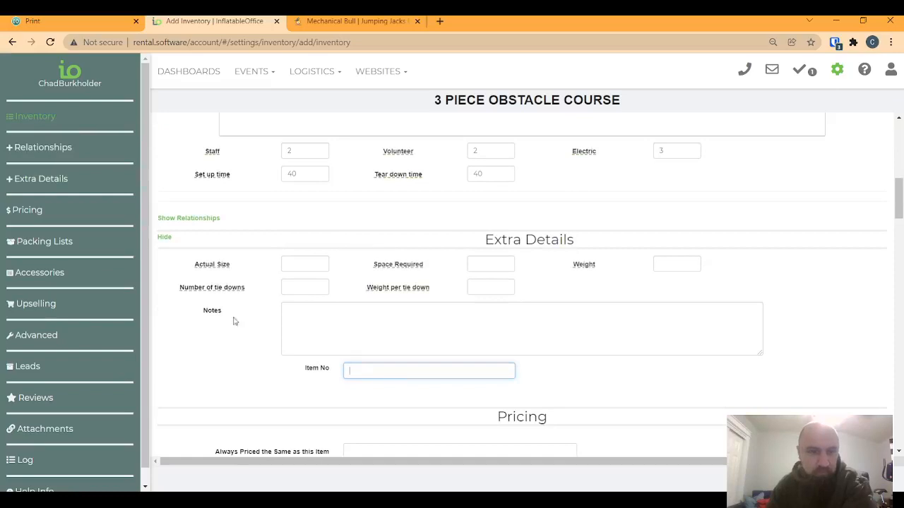
Enter "TearDown:" in the extra details notes and select that text
click(285, 315)
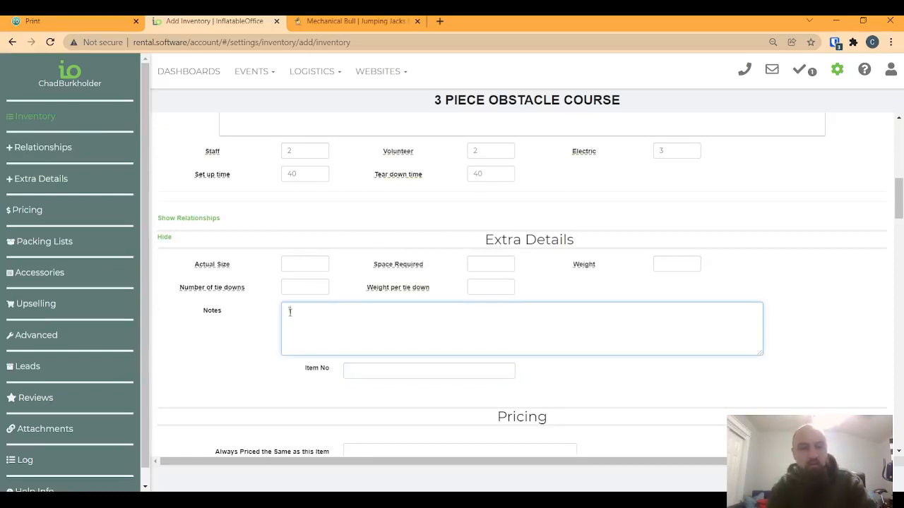
text(TearD)
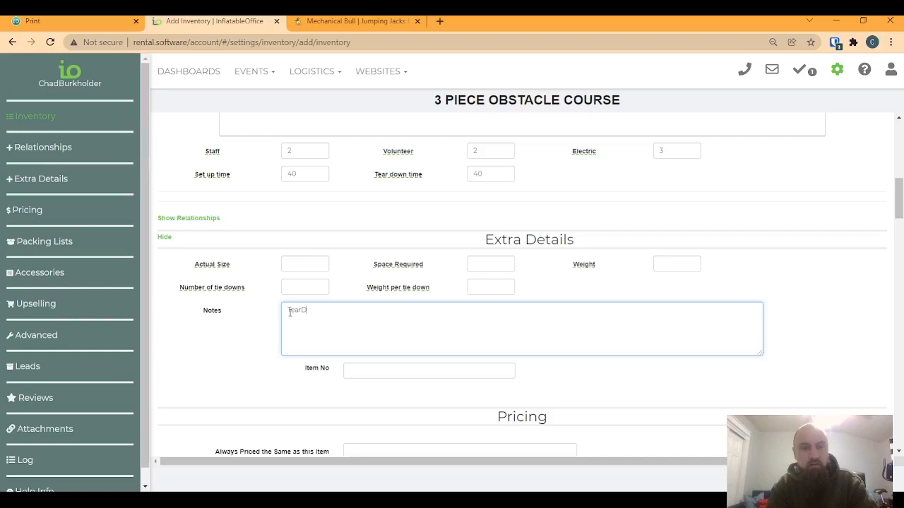
text(own:)
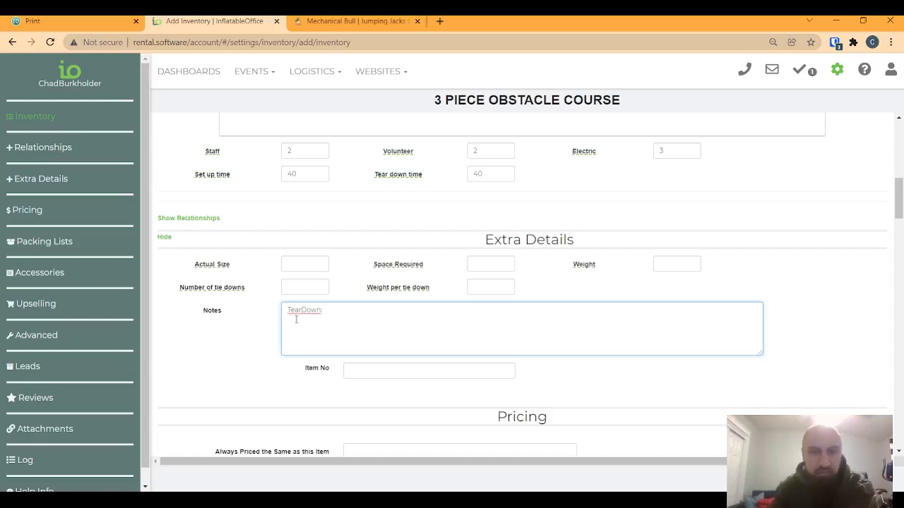
scroll(291, 314, up, 3)
scroll(377, 356, up, 3)
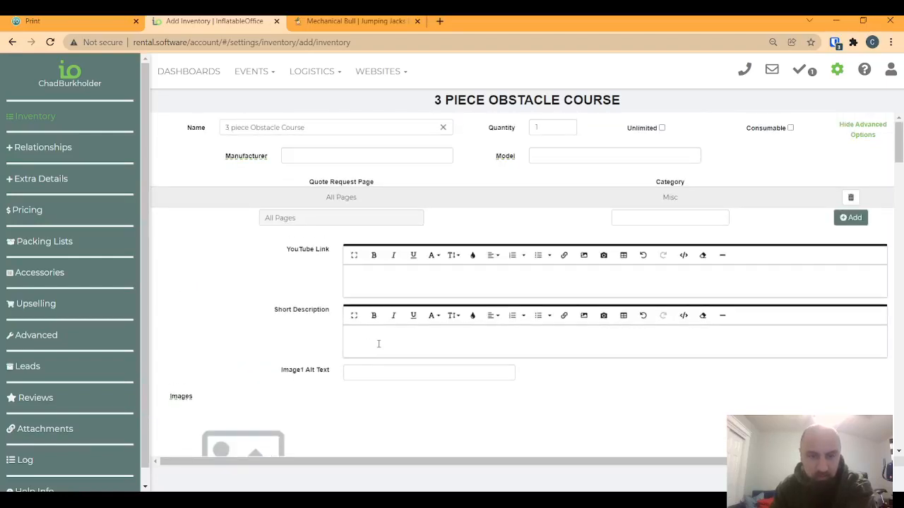
scroll(378, 344, down, 4)
scroll(343, 402, down, 2)
click(351, 399)
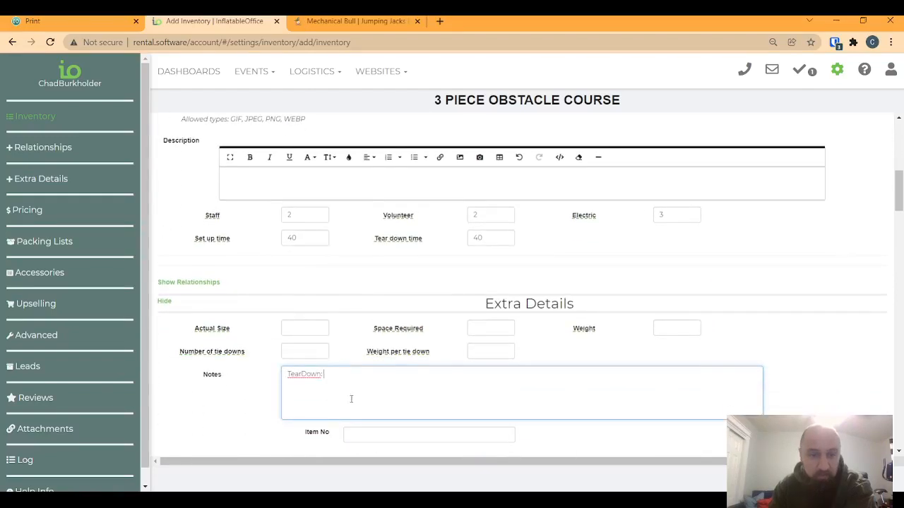
click(343, 376)
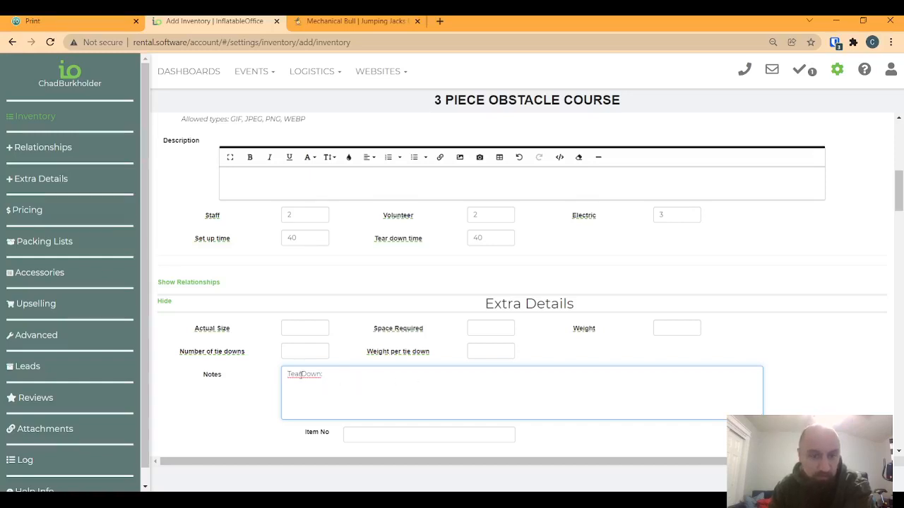
drag(287, 374, 327, 377)
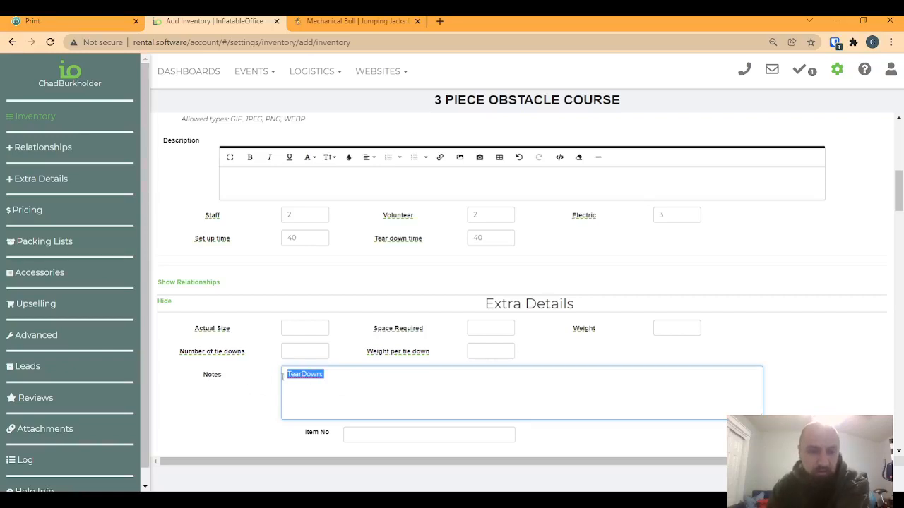
Review the main item fields and leave the form for the inventory list
scroll(417, 261, up, 5)
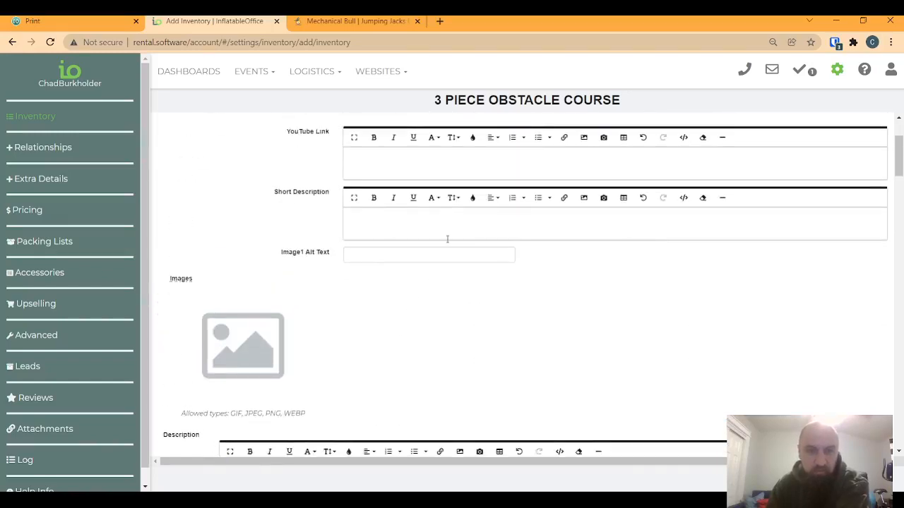
scroll(453, 302, up, 2)
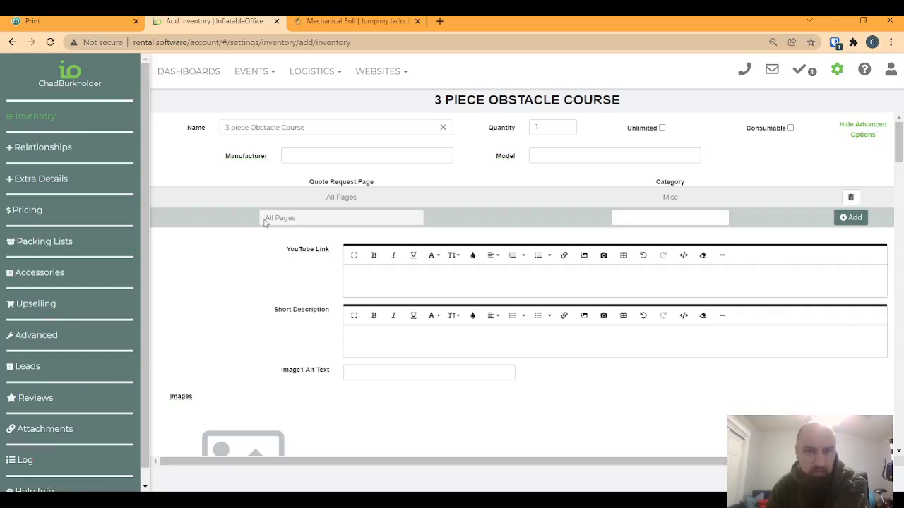
key(alt+Left)
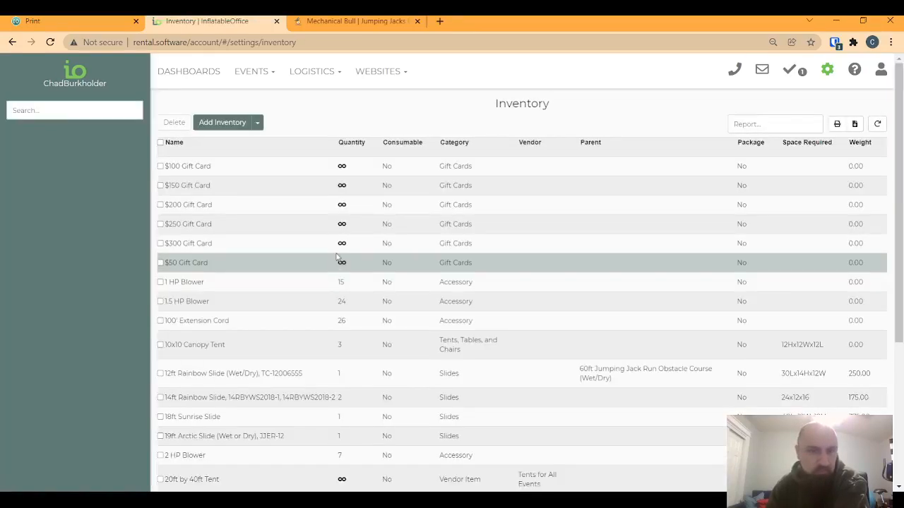
Start a new inventory item named "2 piece obstacle course" with a quantity of 1
key(alt+Right)
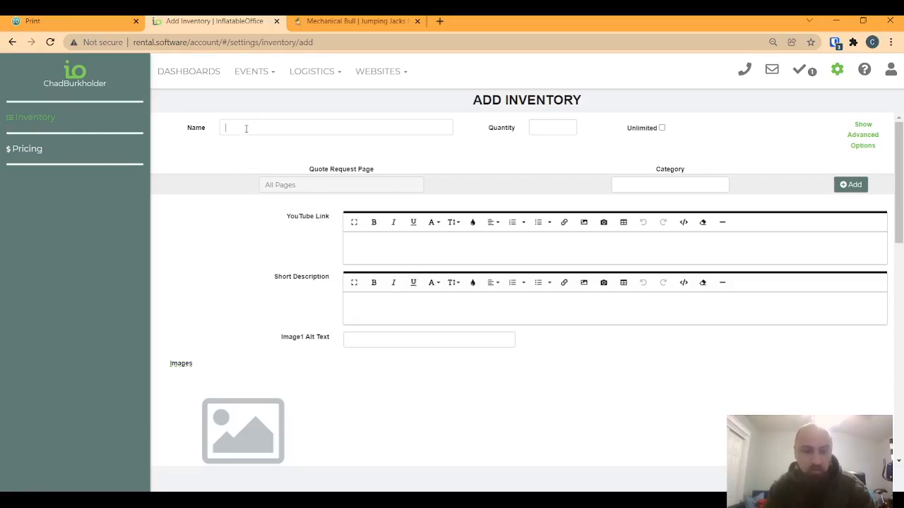
text(2 pie)
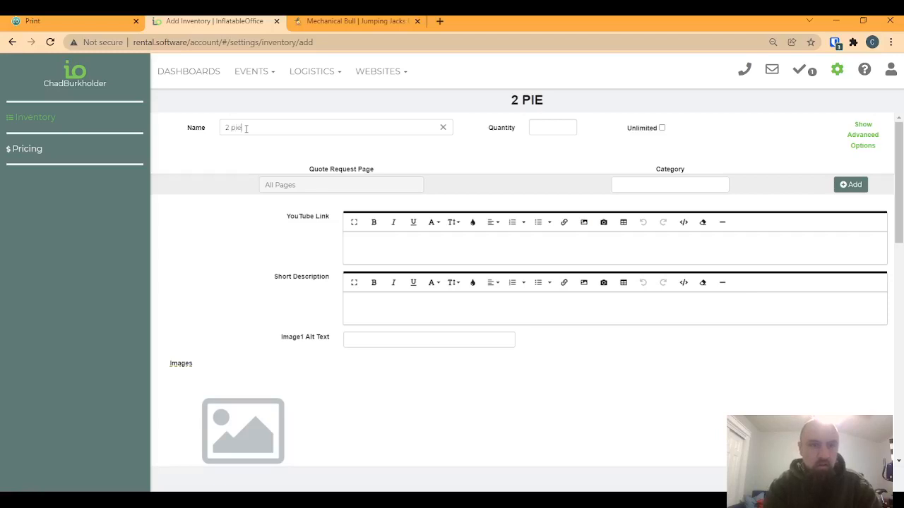
text(ce)
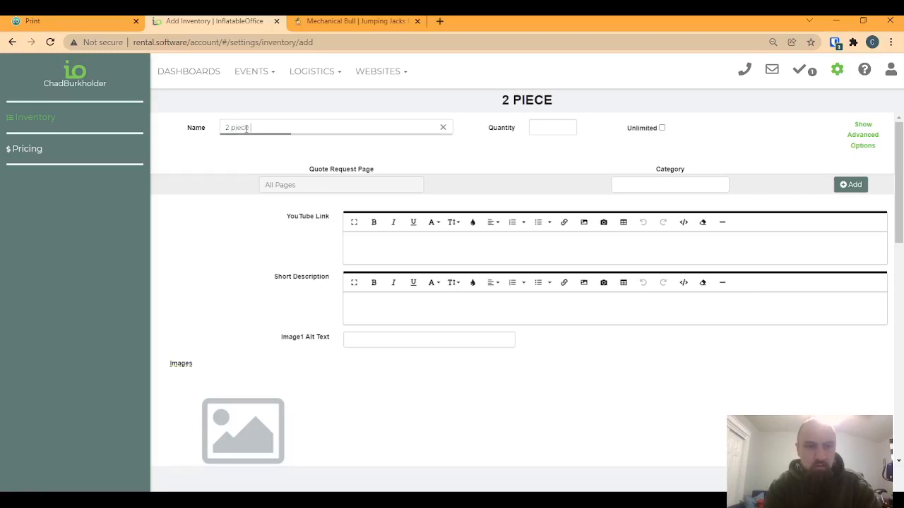
text( obstacle course)
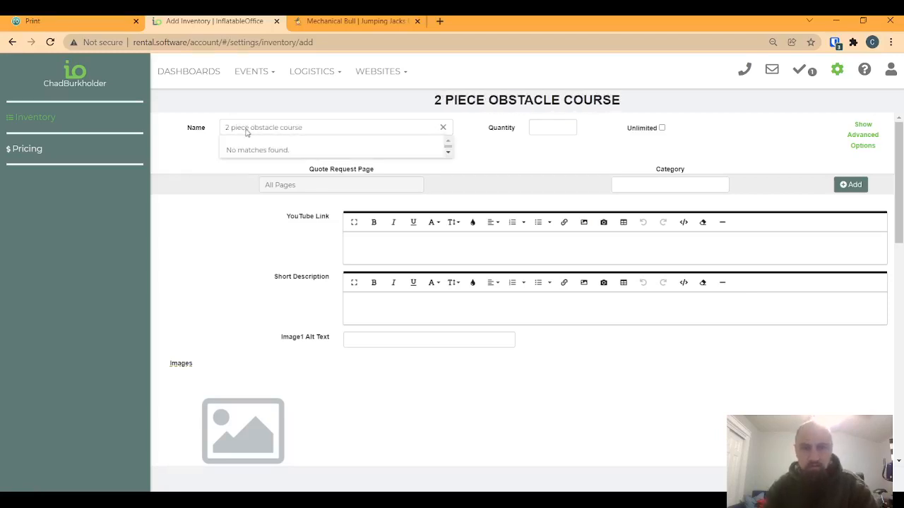
click(566, 127)
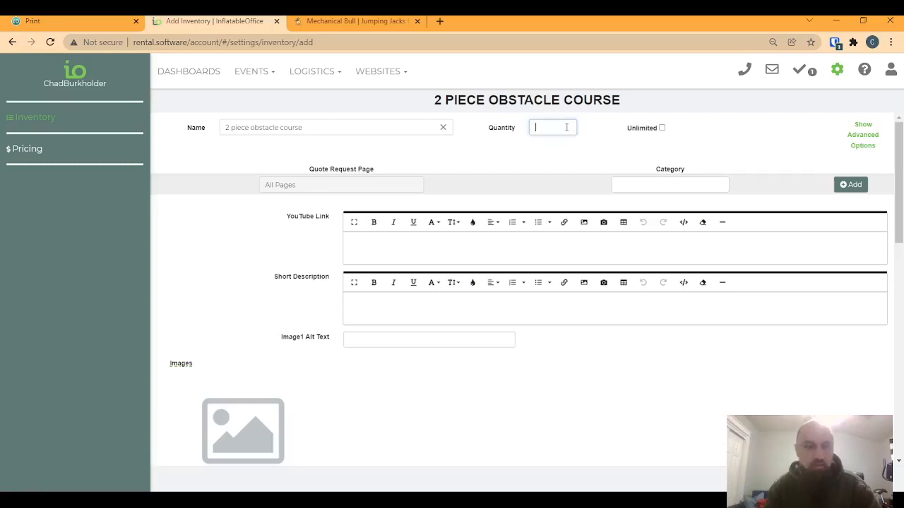
Add the Misc category to the 2 piece obstacle course and save the item
click(642, 186)
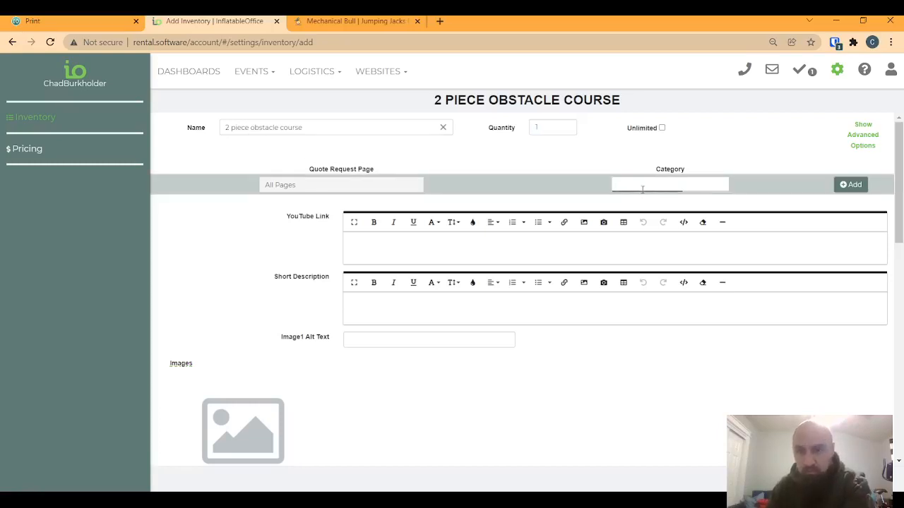
text(misc)
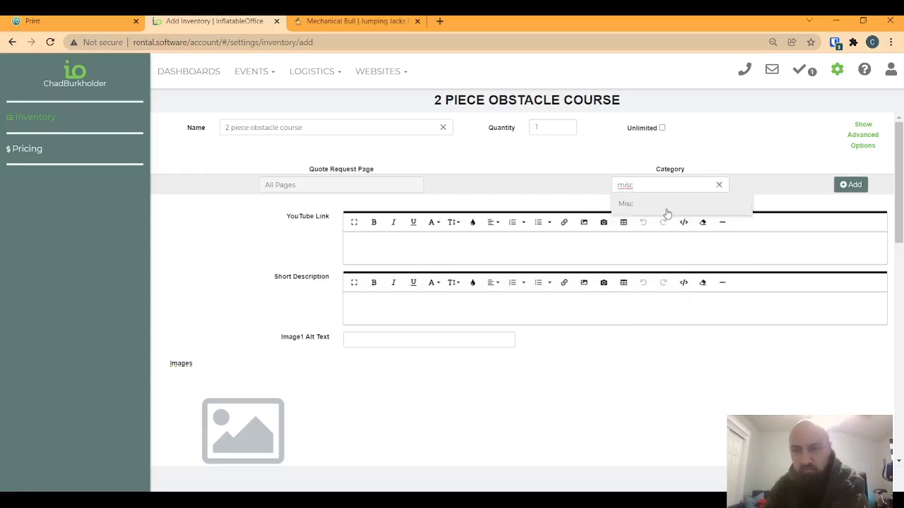
click(667, 211)
click(851, 184)
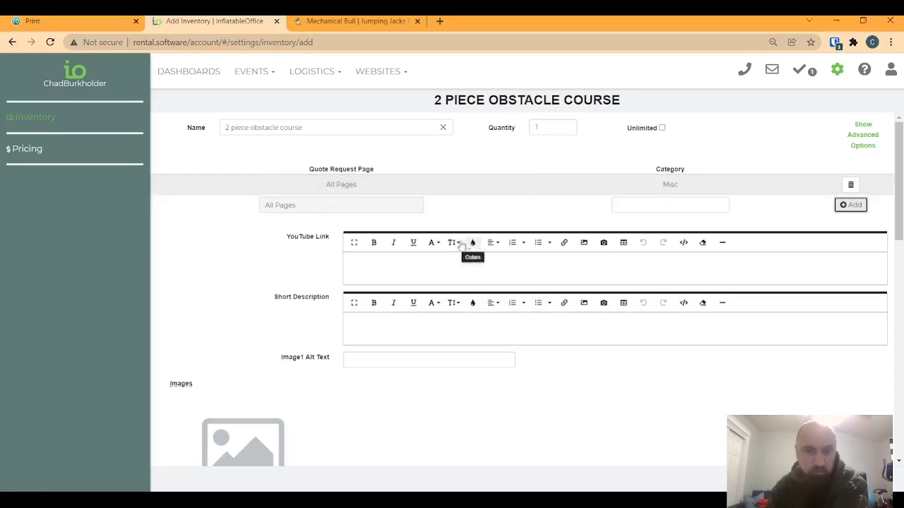
scroll(364, 406, down, 3)
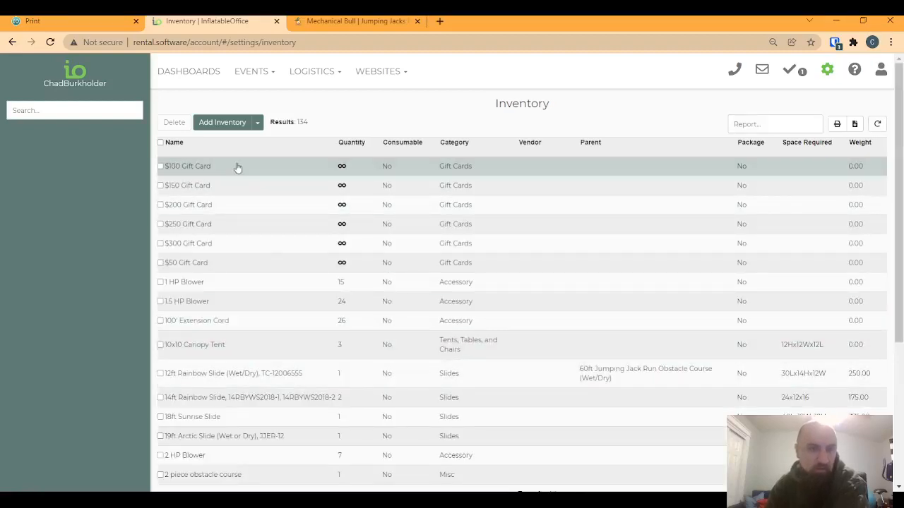
Start a new inventory item named "1 piece obstacle course - A" with a quantity of 1
click(213, 125)
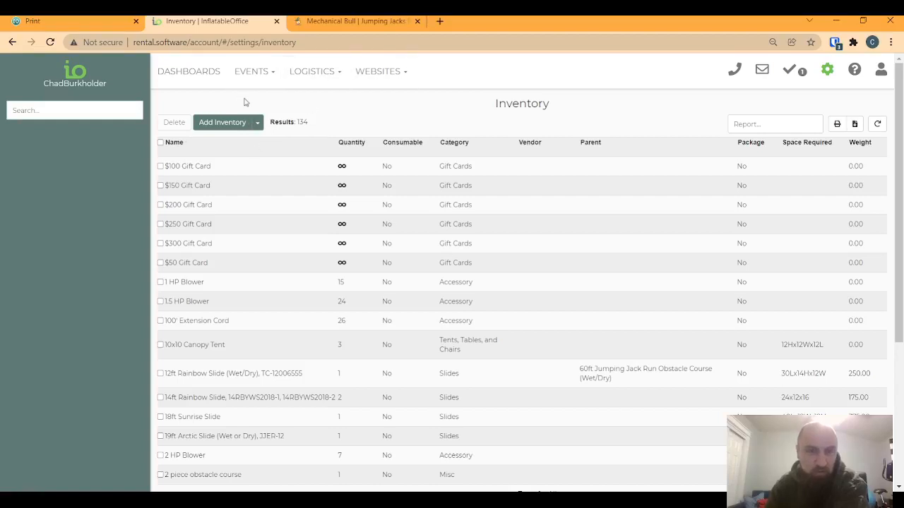
click(233, 122)
click(254, 128)
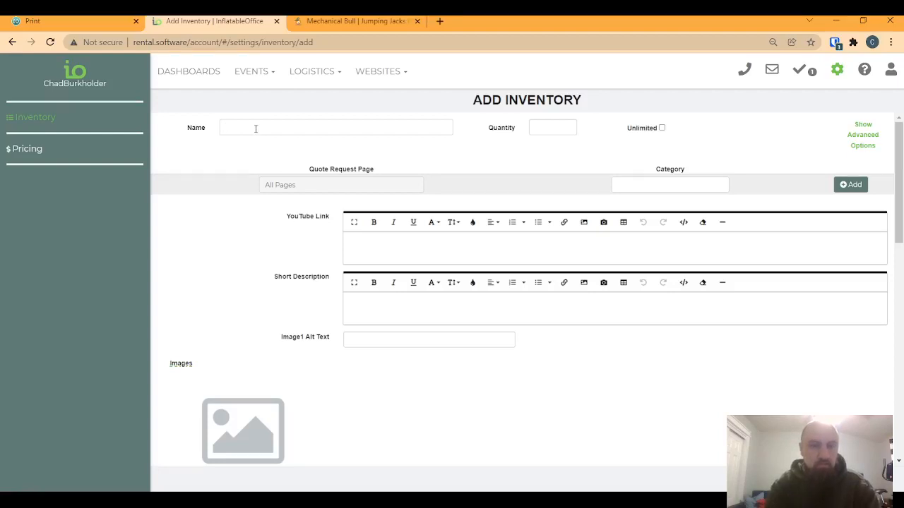
text(1 pice)
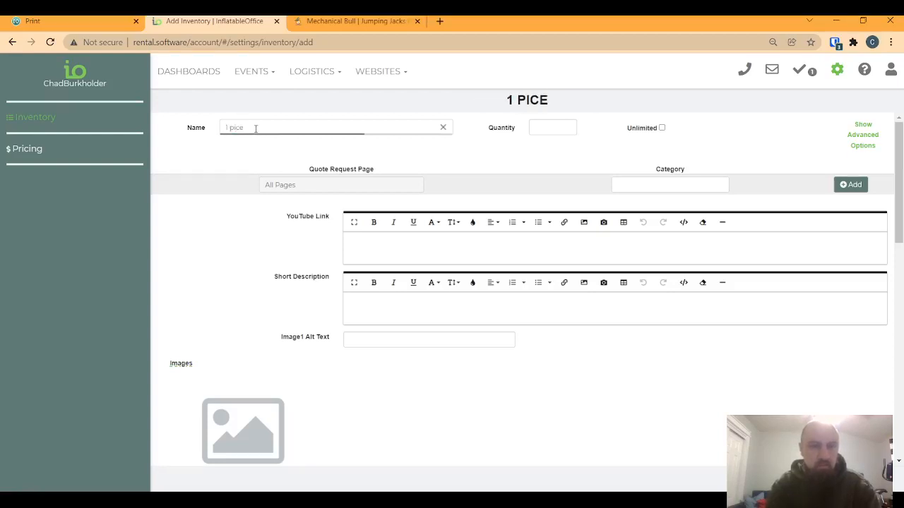
key(BackSpace)
key(BackSpace)
text(ec)
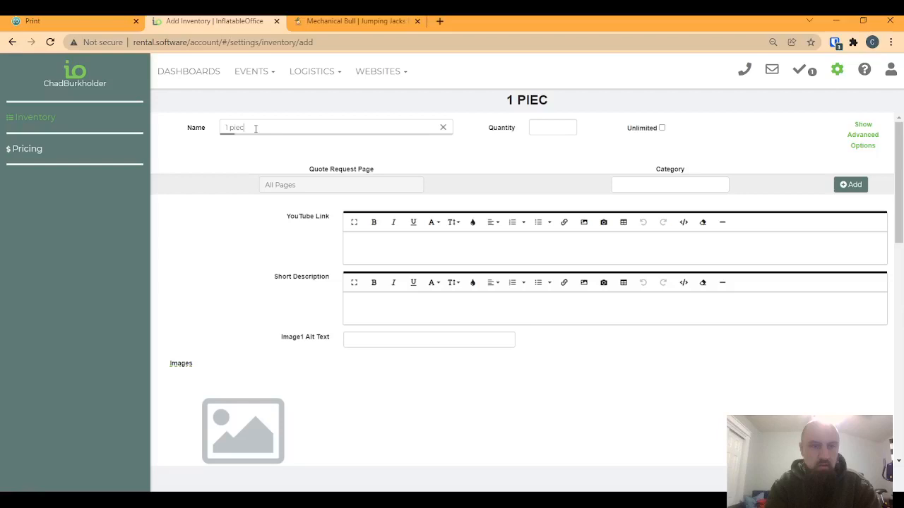
text(e osta)
key(BackSpace)
key(BackSpace)
key(BackSpace)
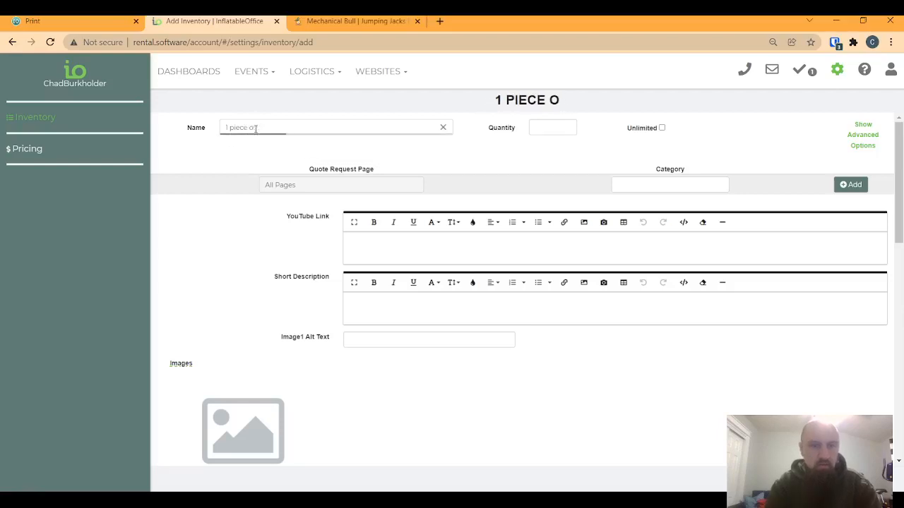
text(bstacle course)
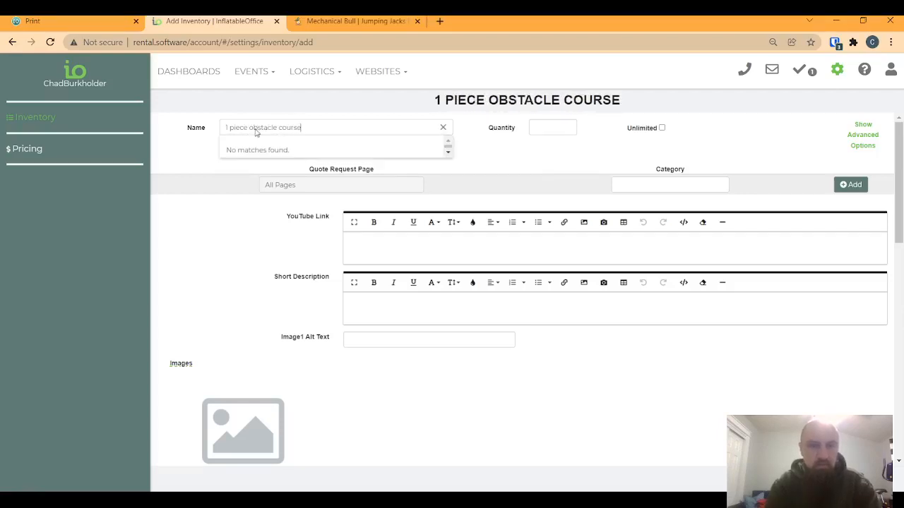
text( - a)
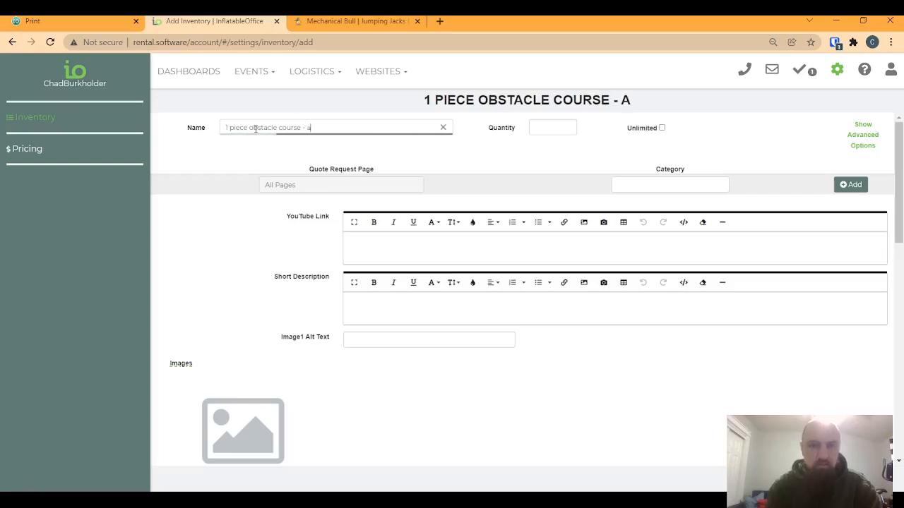
key(BackSpace)
text(A)
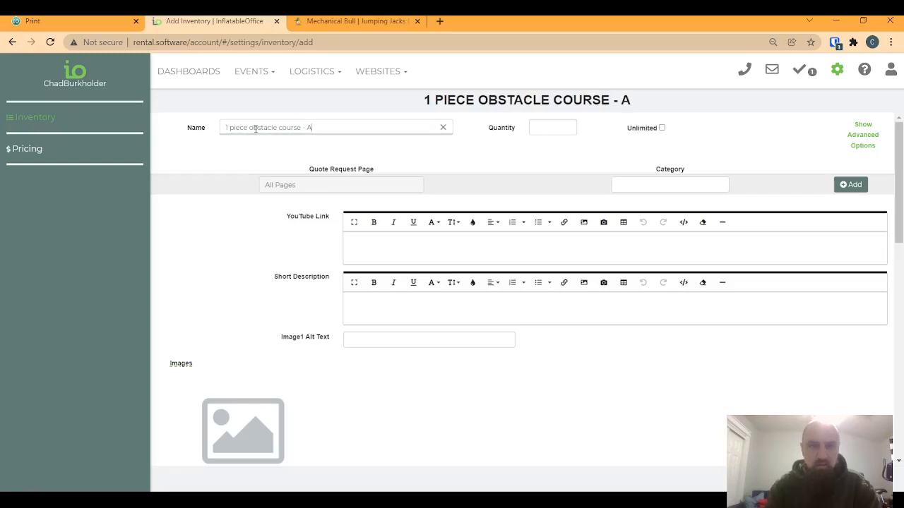
key(Tab)
text(1)
click(672, 185)
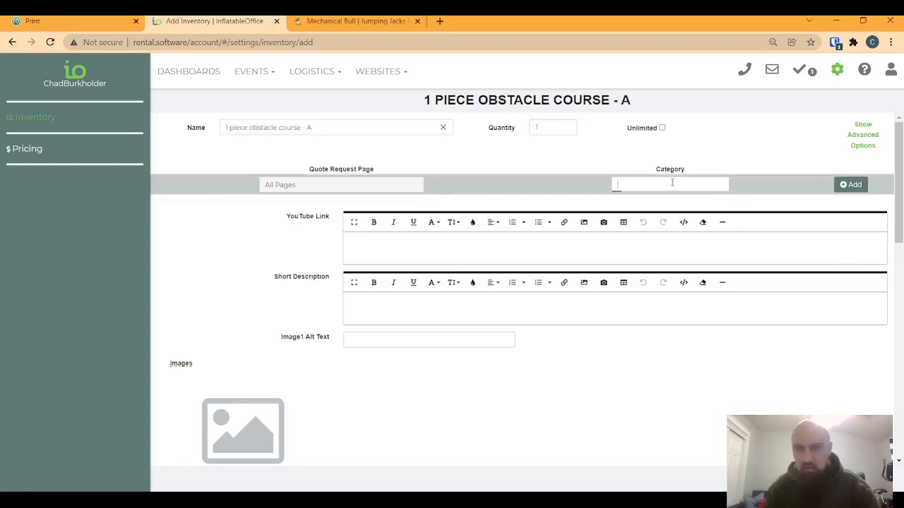
text(misc)
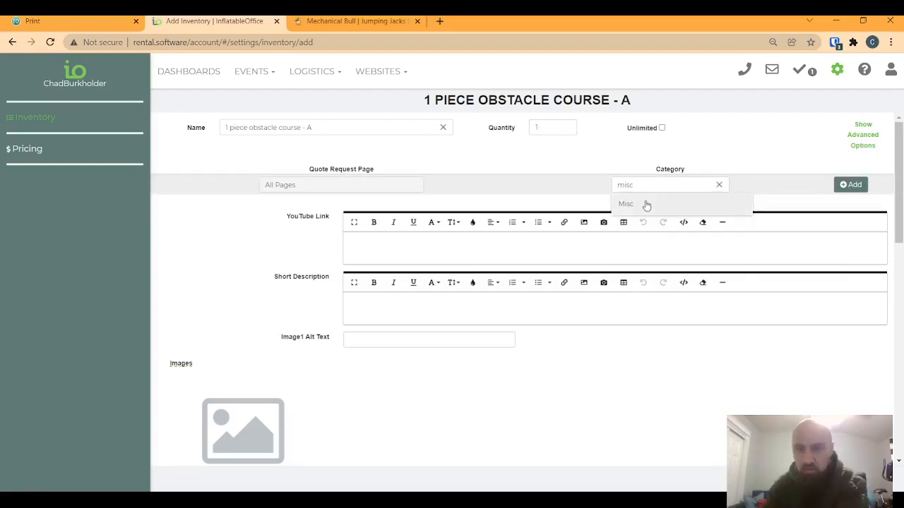
click(646, 203)
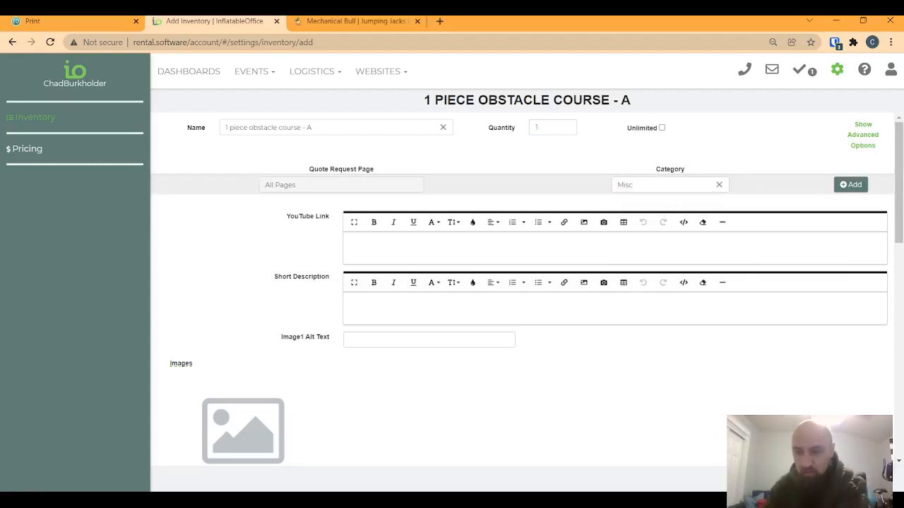
scroll(454, 283, down, 1)
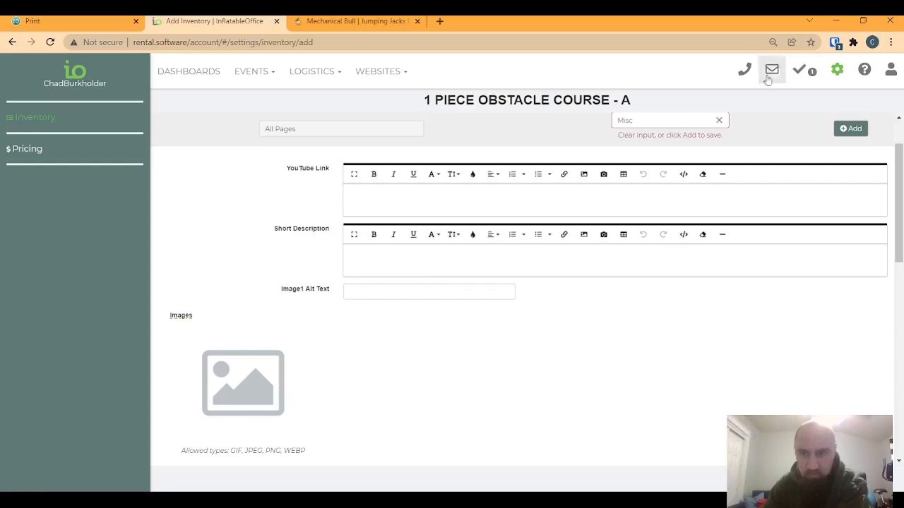
click(719, 120)
Add the Misc category to "1 piece obstacle course - A" and save the item
click(657, 129)
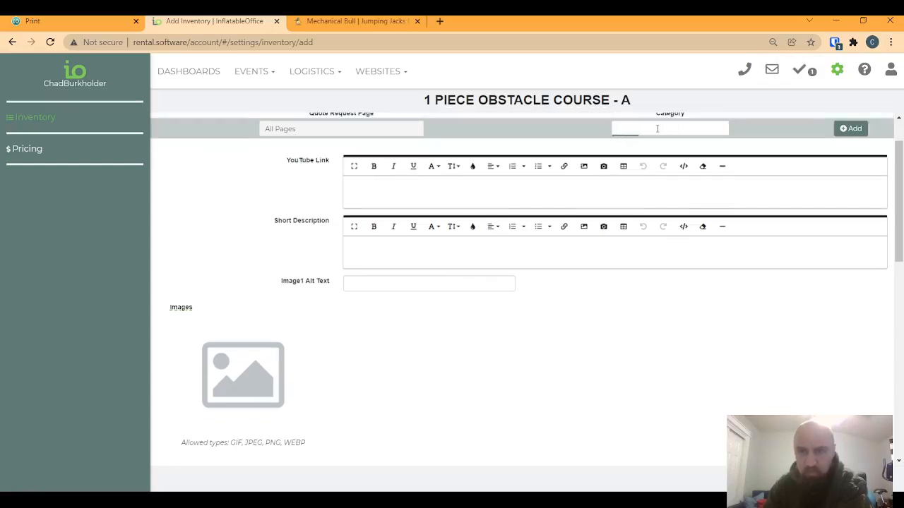
text(misc)
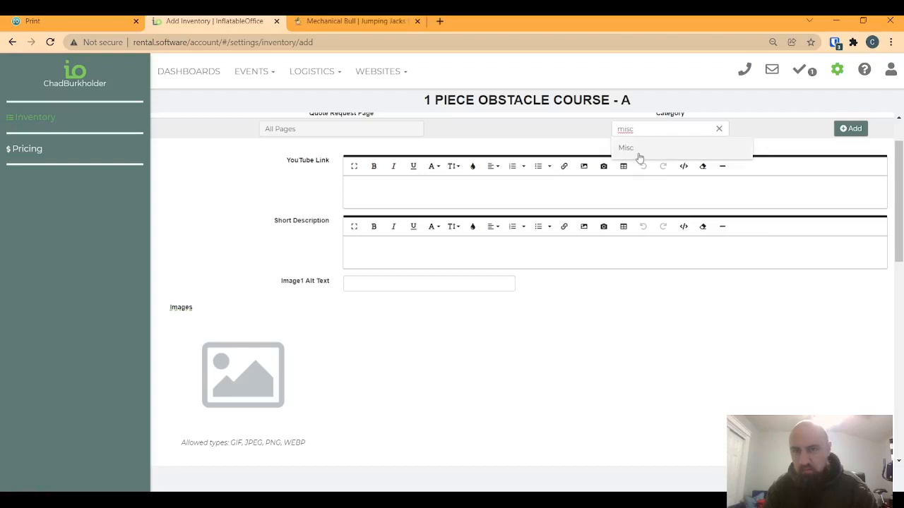
click(639, 149)
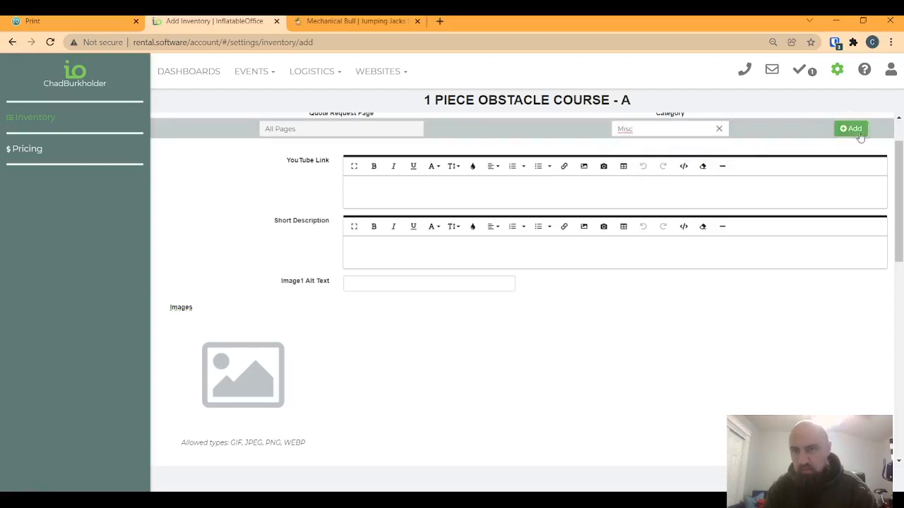
click(851, 128)
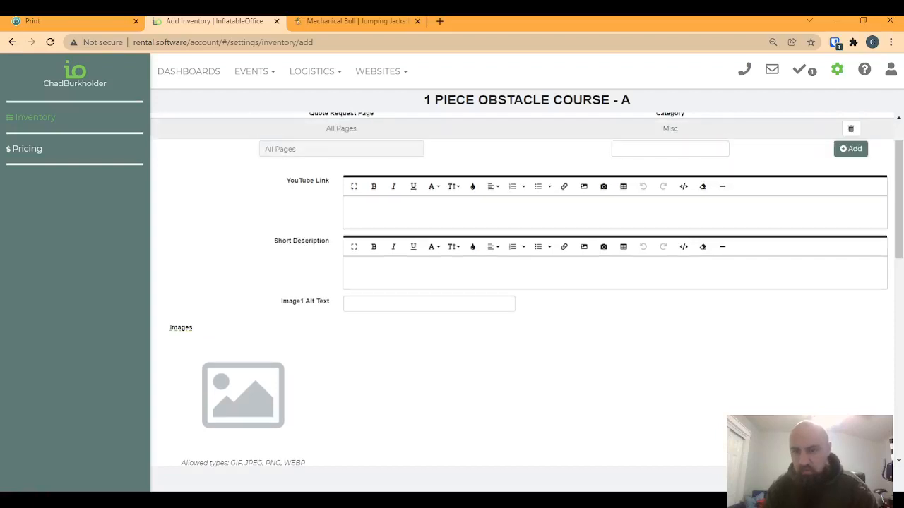
click(847, 479)
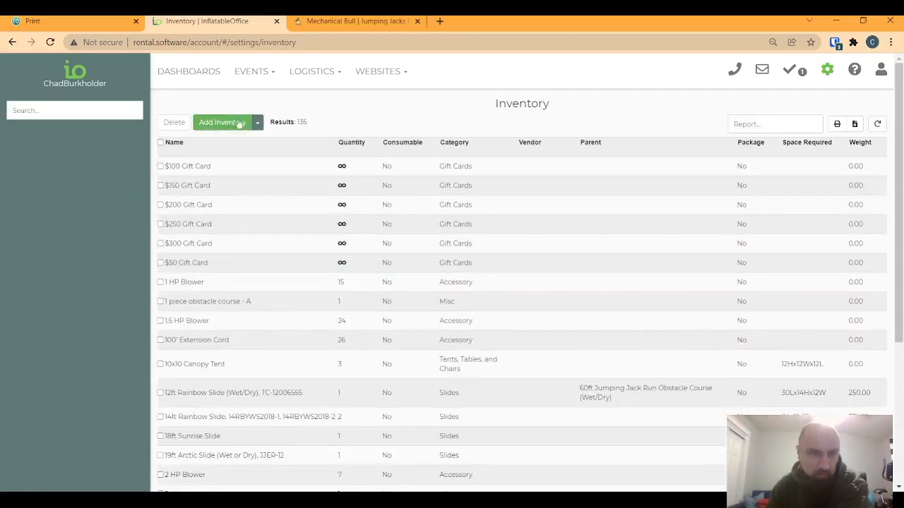
Start a new inventory item named "1 piece obstacle course - B" with a quantity of 1
click(239, 123)
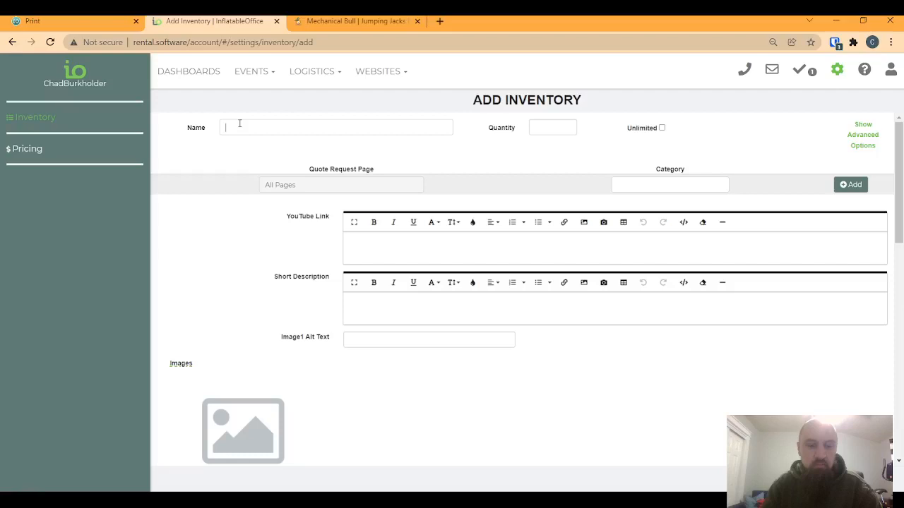
text(p)
key(BackSpace)
text(1 pice)
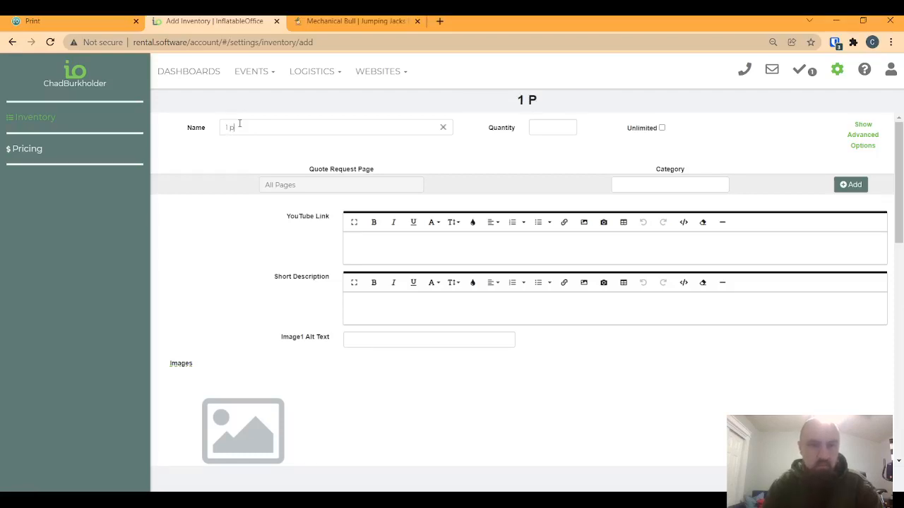
key(BackSpace)
key(BackSpace)
text(ece )
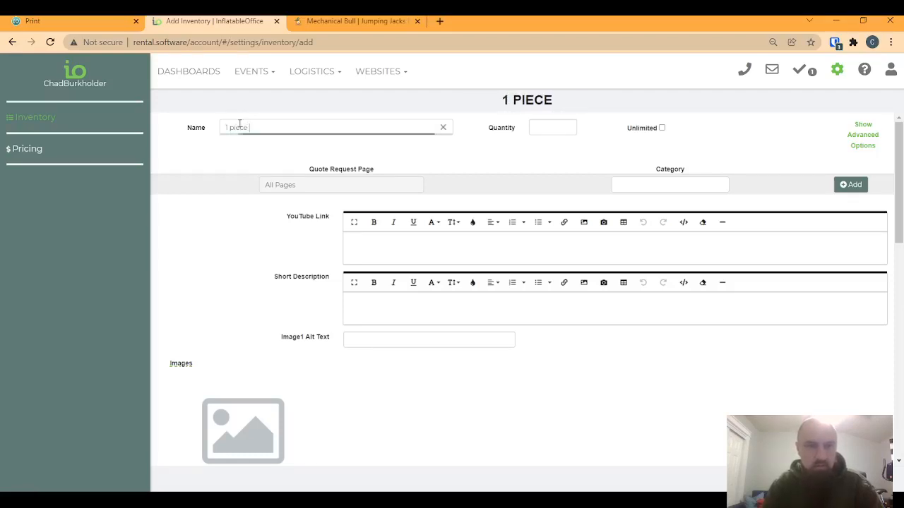
text(obstacle course)
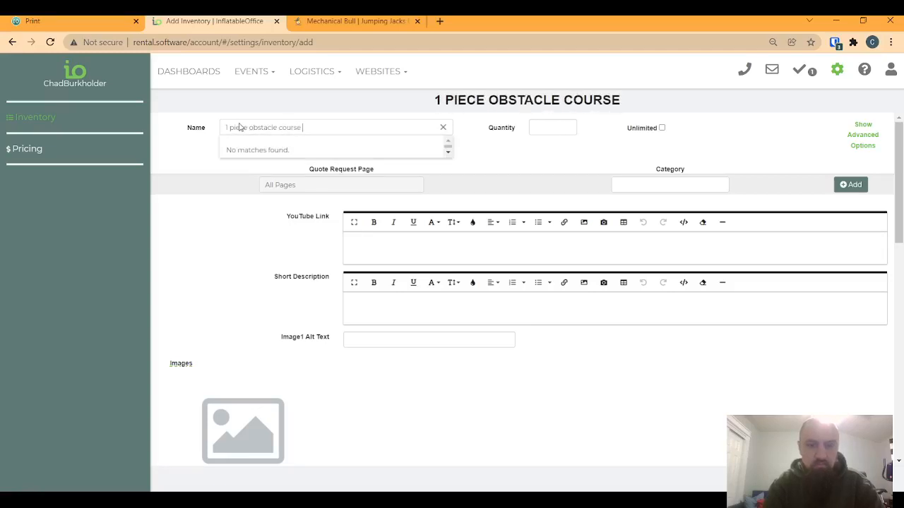
text( - B)
click(552, 128)
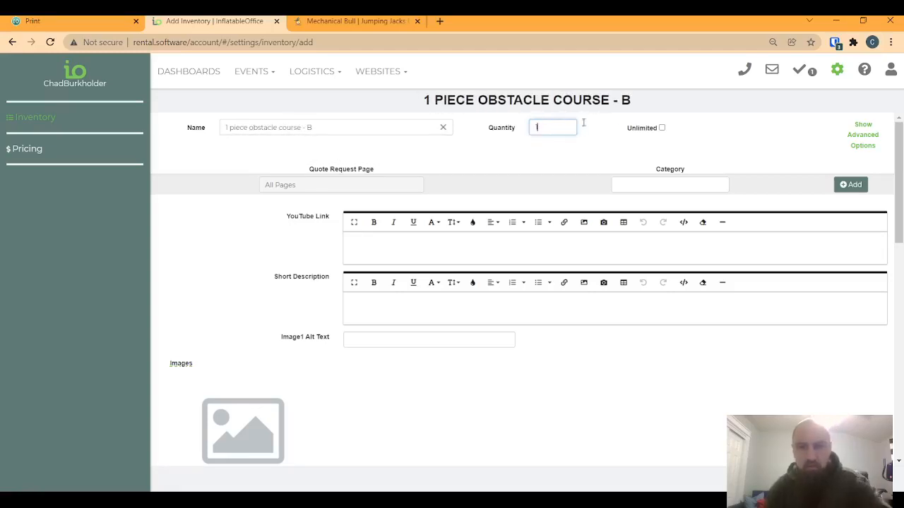
Add the Misc category to "1 piece obstacle course - B" and save the item
click(695, 183)
text(mi)
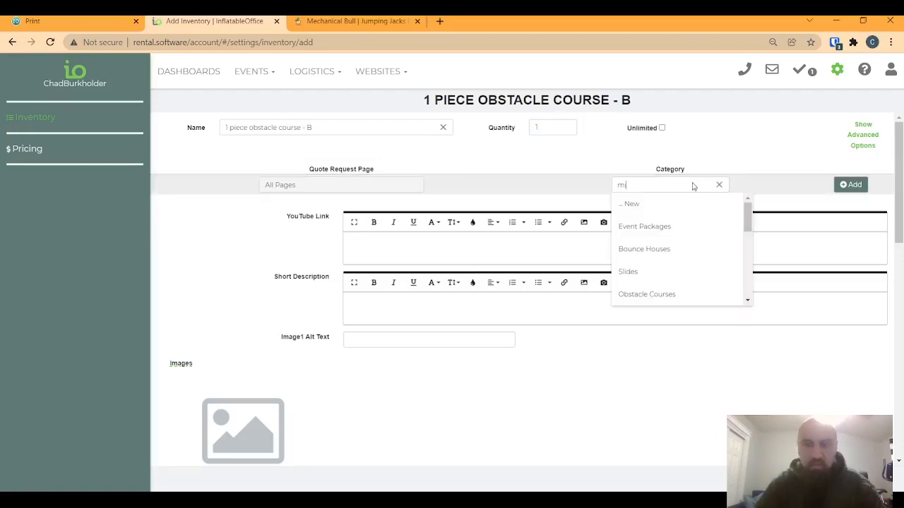
text(sc)
click(618, 211)
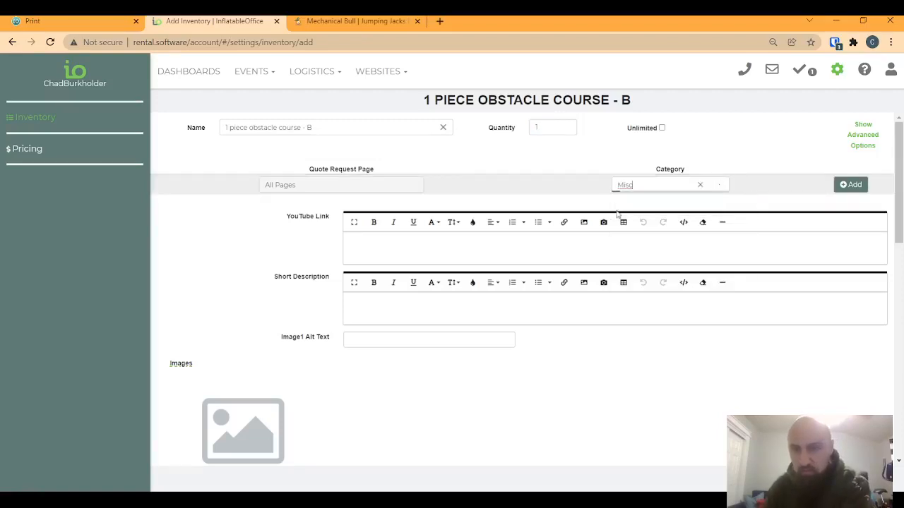
click(850, 184)
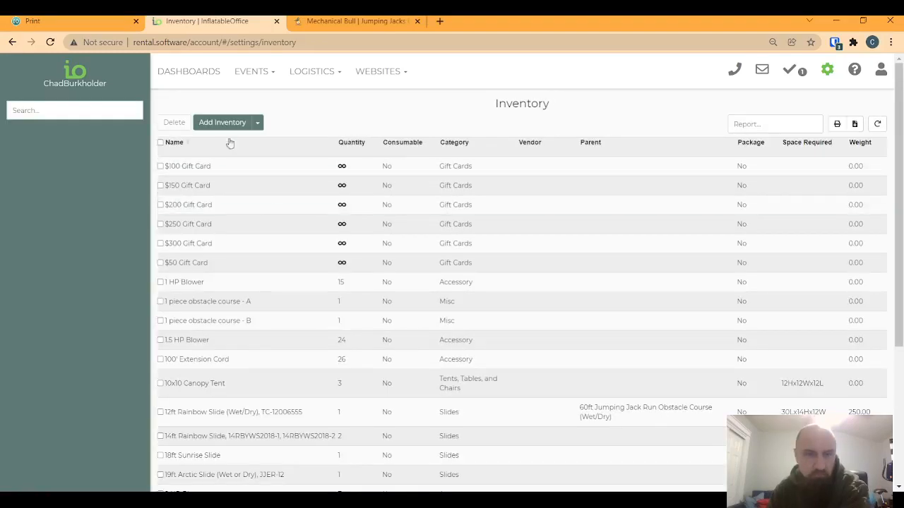
Start a new inventory item named "1 piece obstacle course - Slide"
click(239, 127)
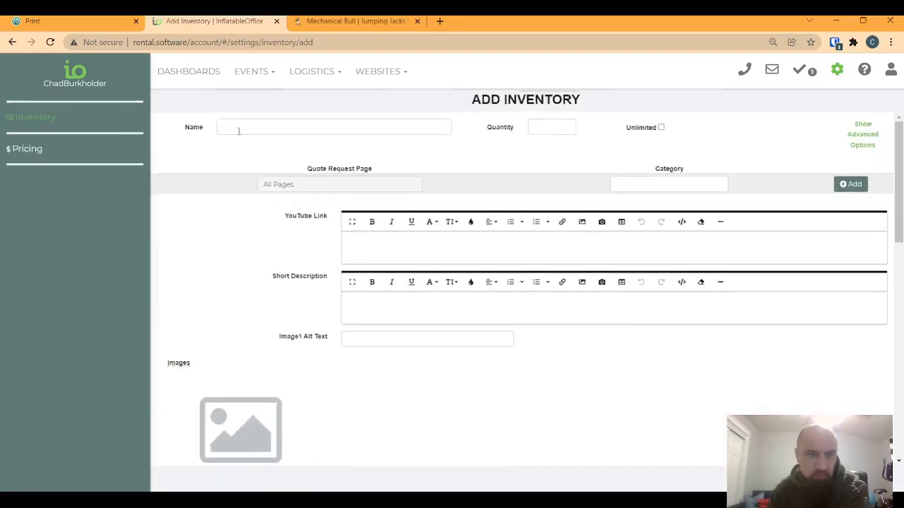
text(1)
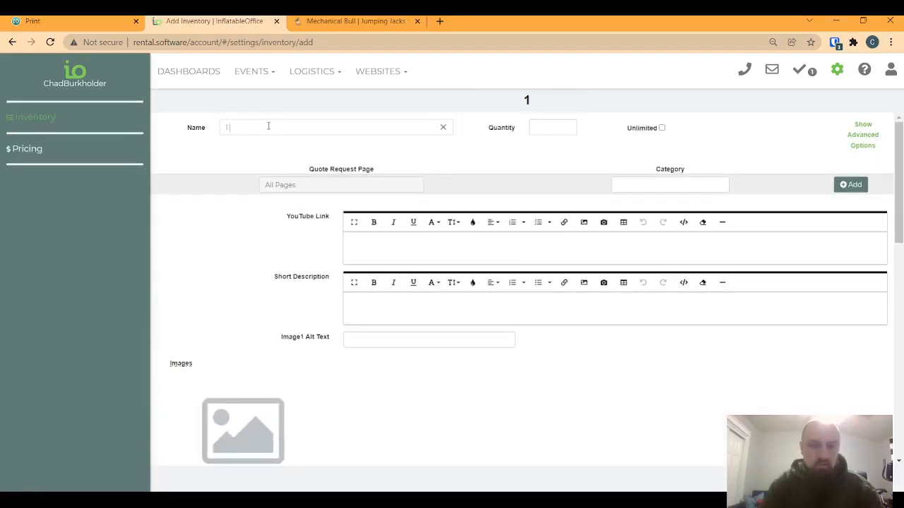
text( piece ob)
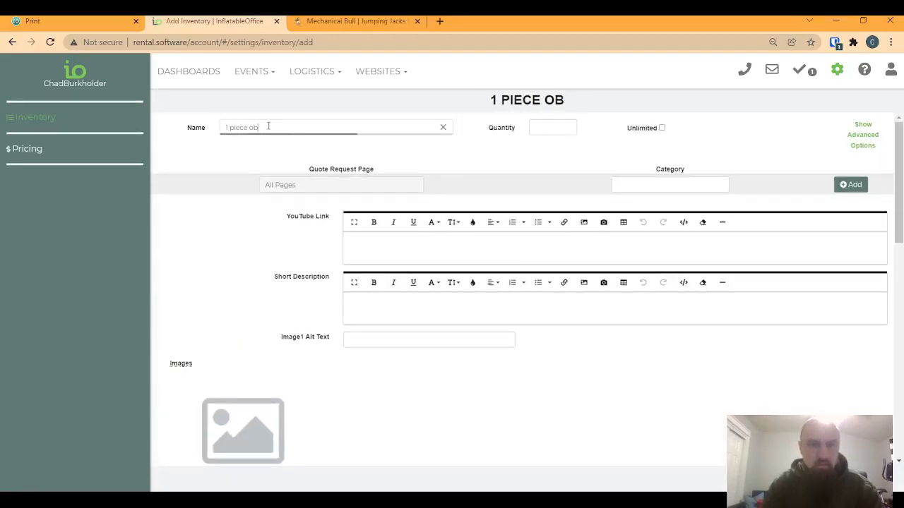
text(stacle course)
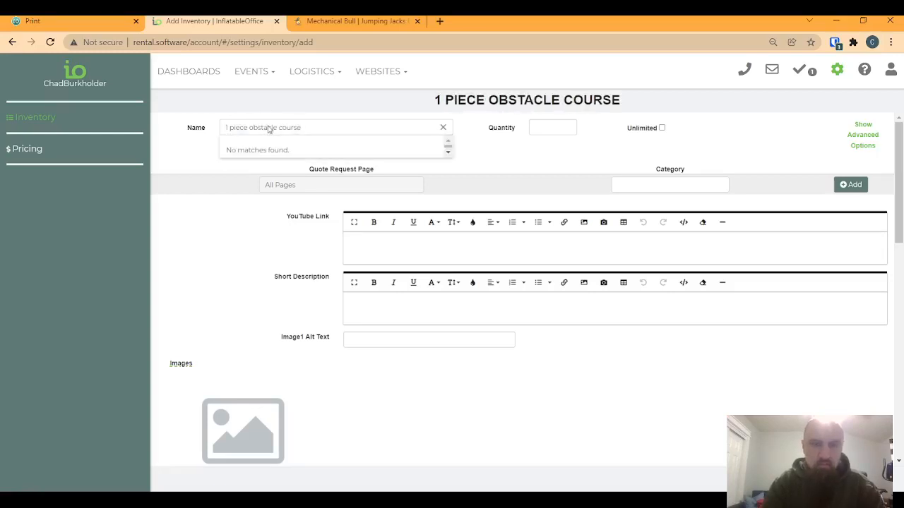
text( - Slide)
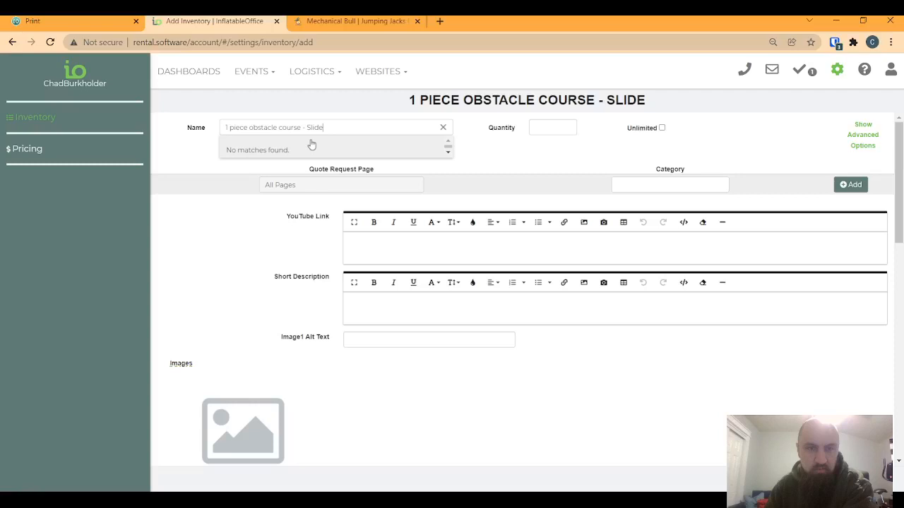
Add the Misc category to "1 piece obstacle course - Slide", give it a quantity of 1 and save the item
click(690, 188)
text(misc)
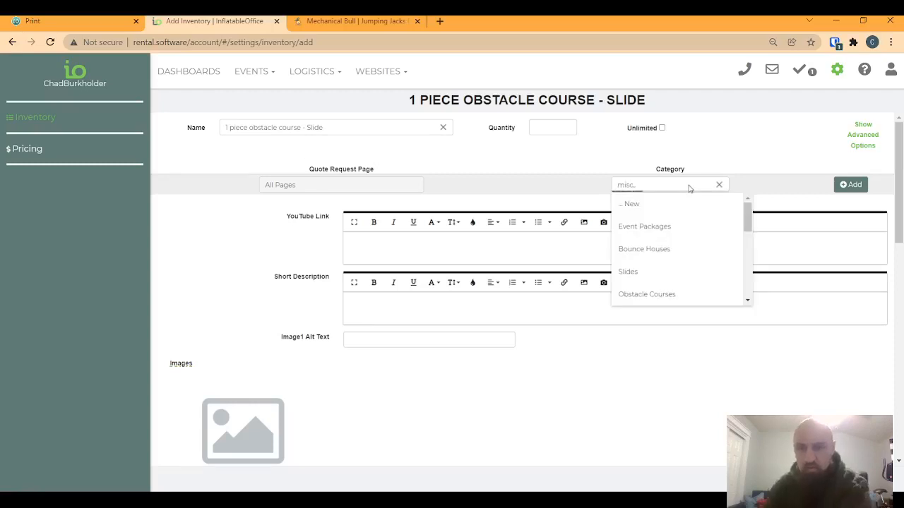
click(652, 204)
click(852, 185)
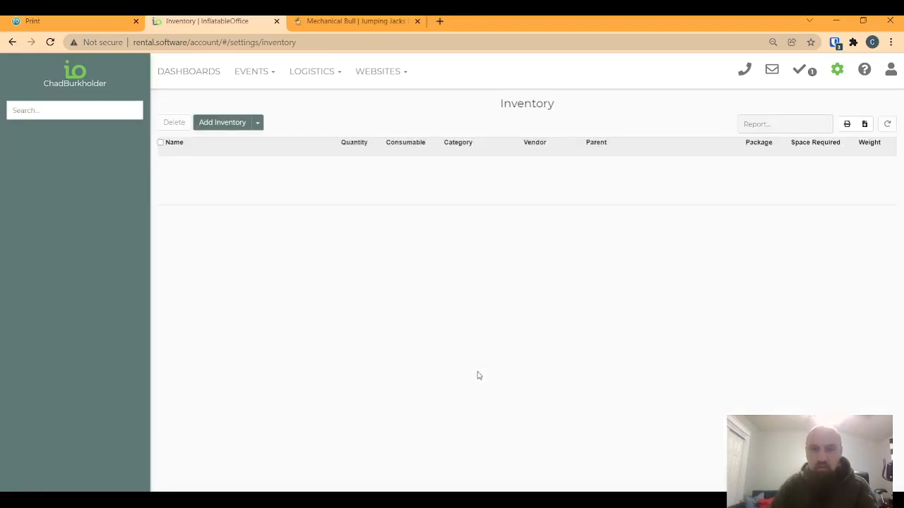
Filter the inventory list by the Misc rentals category
click(99, 110)
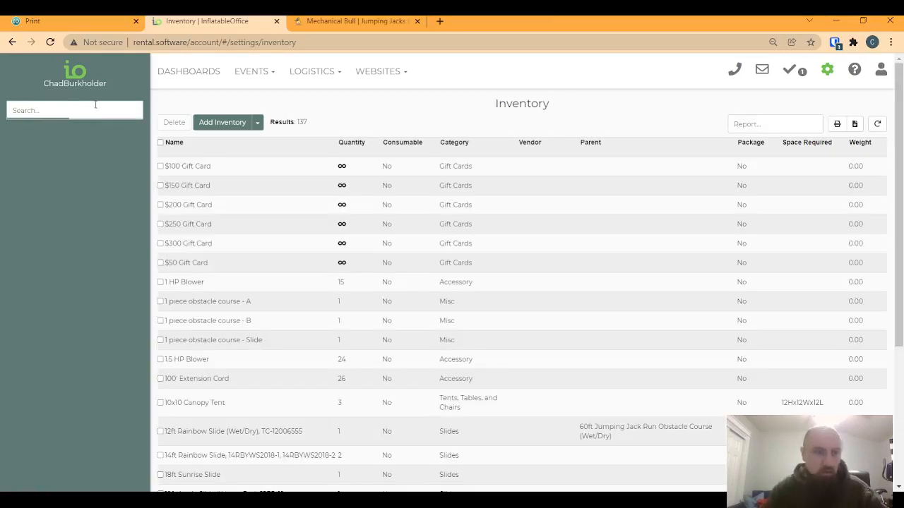
text(misc)
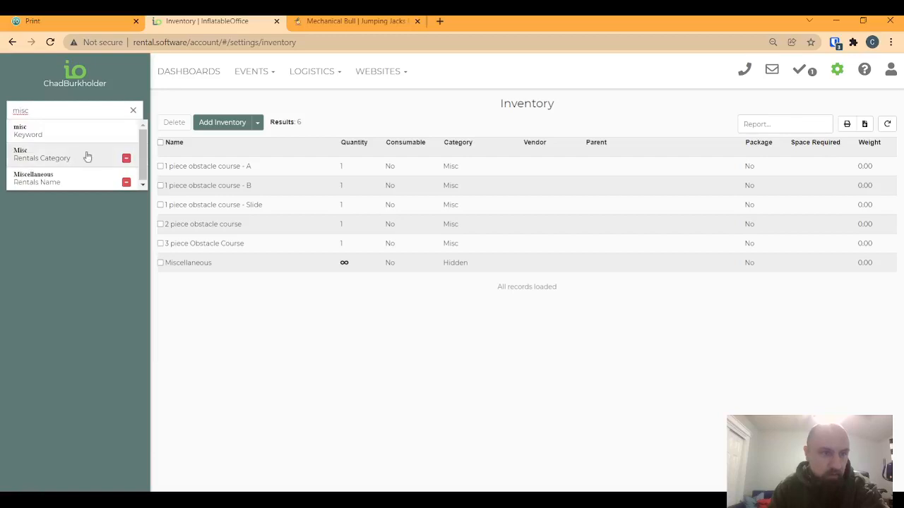
click(40, 157)
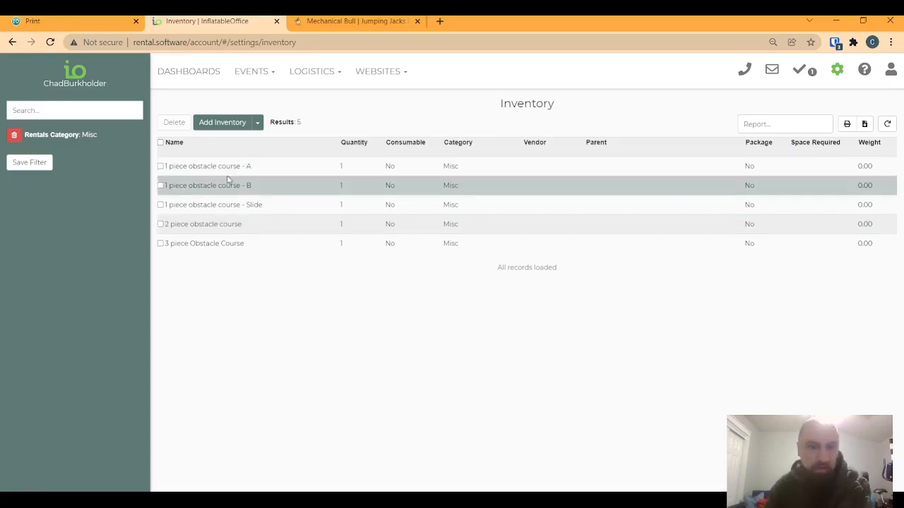
click(206, 245)
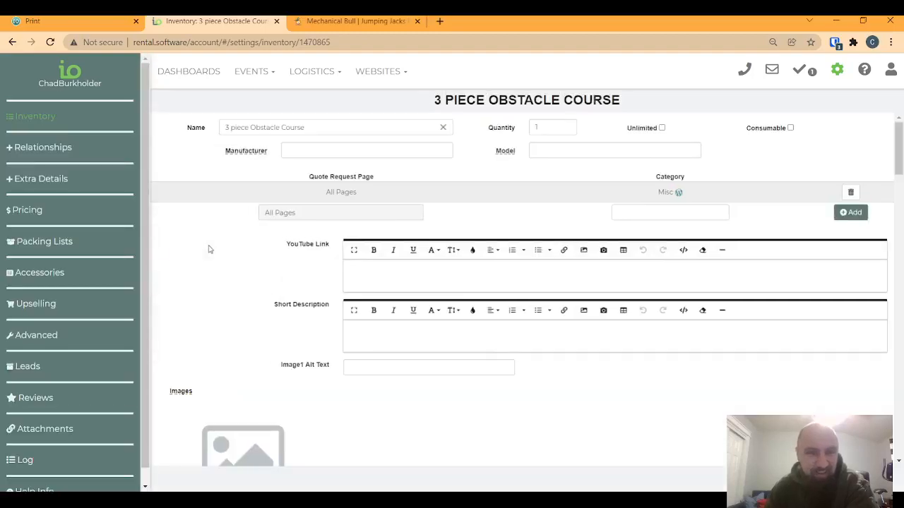
click(24, 145)
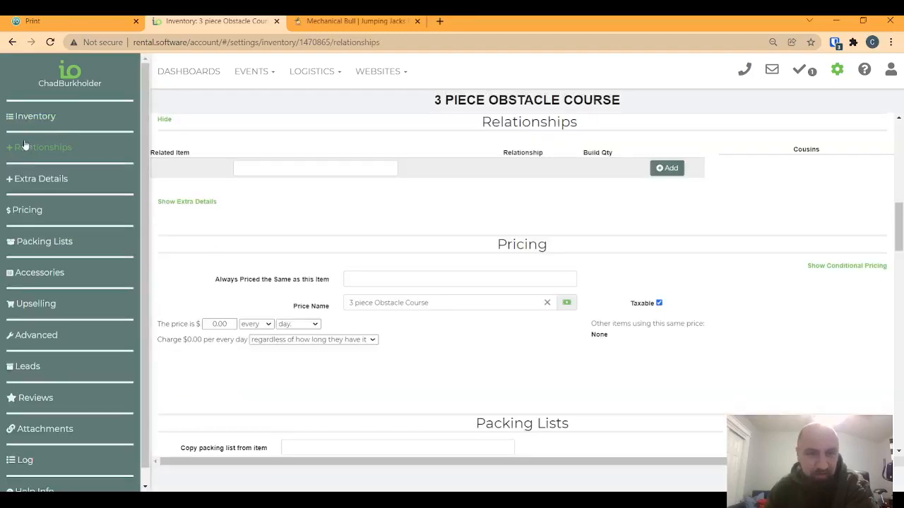
key(alt+Left)
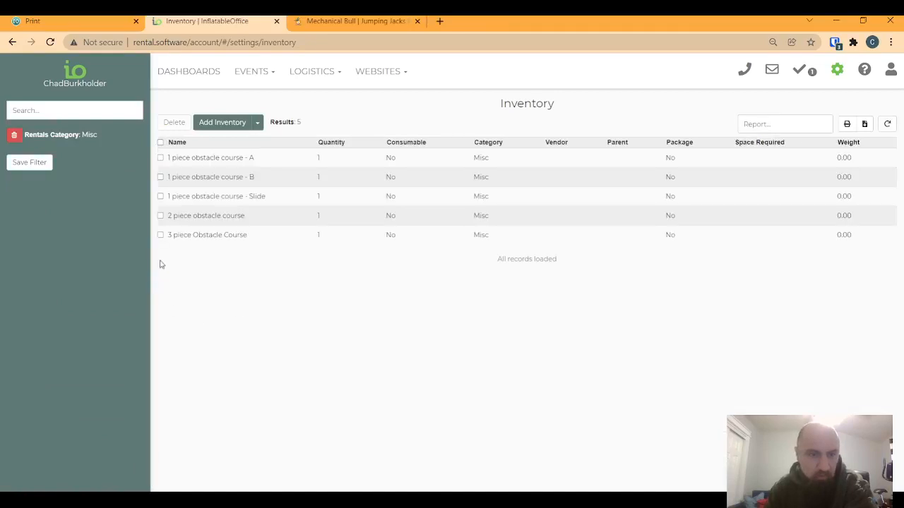
click(326, 216)
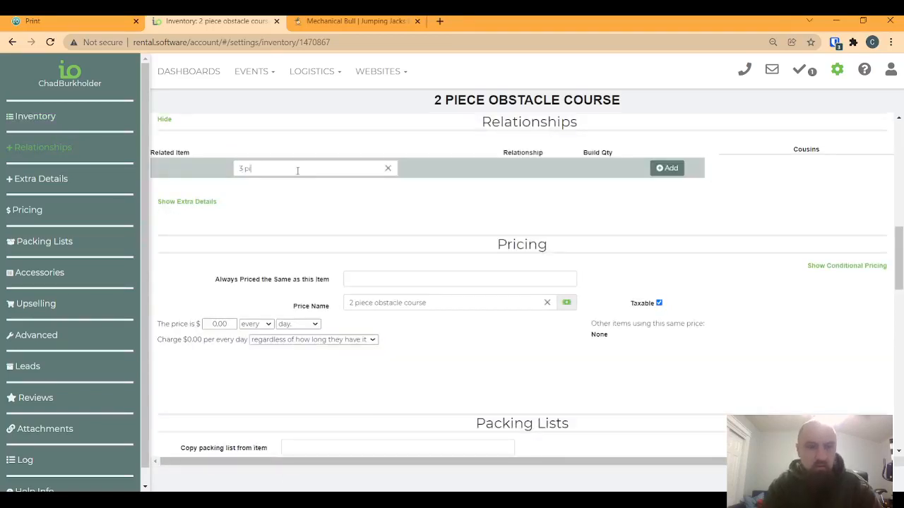
click(309, 187)
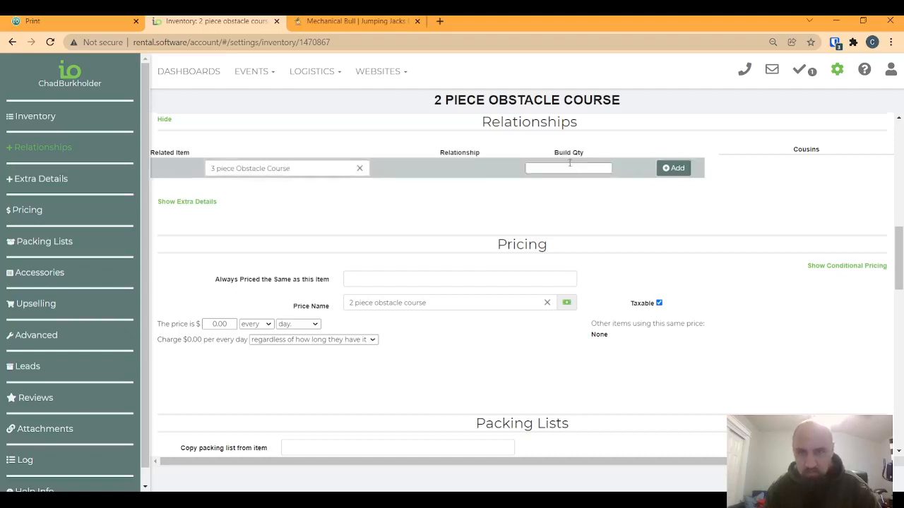
click(671, 168)
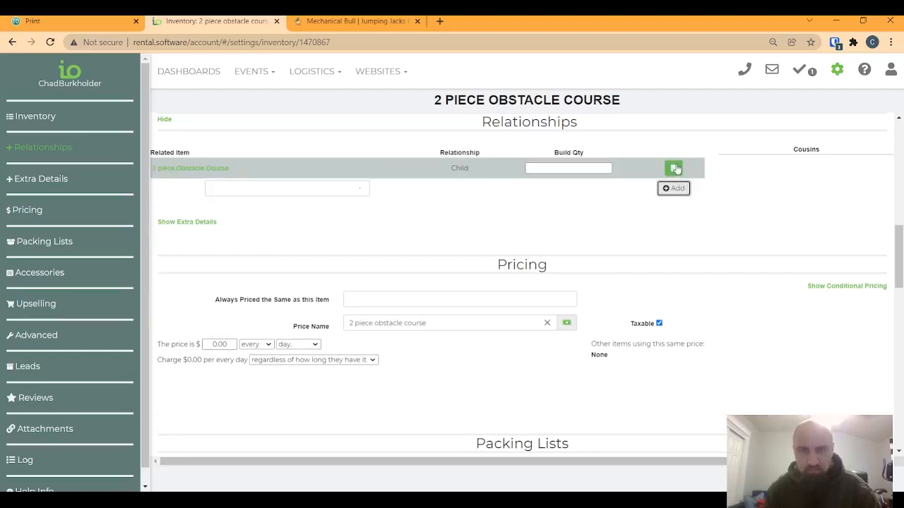
click(675, 168)
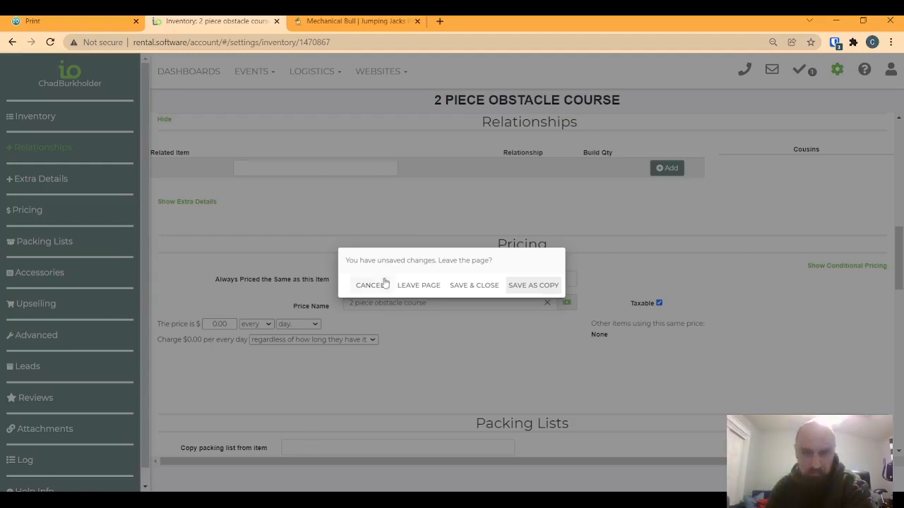
click(431, 289)
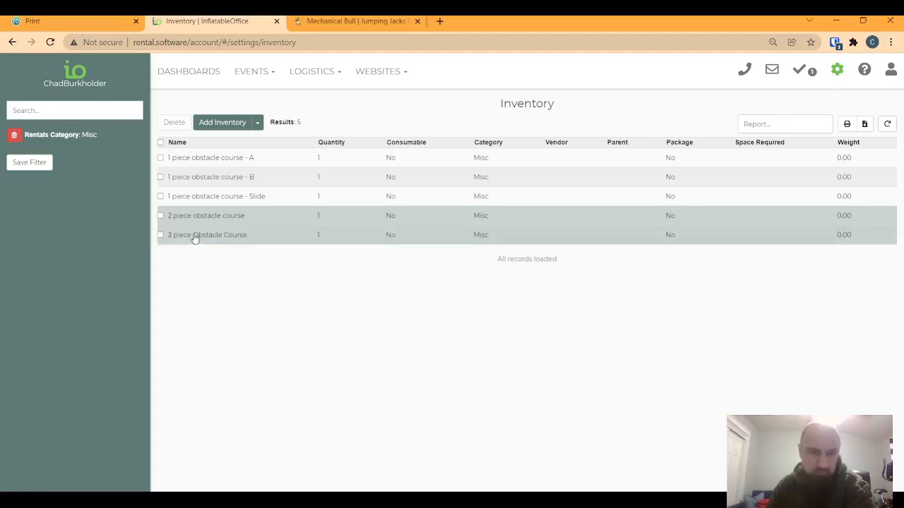
Open the relationships of the 3 piece Obstacle Course and add the 2 piece obstacle course as a child item
click(194, 236)
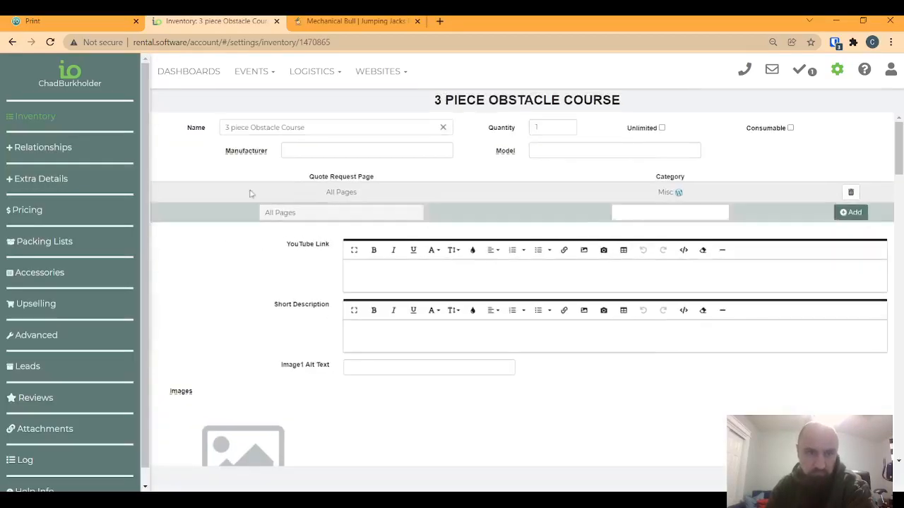
click(41, 149)
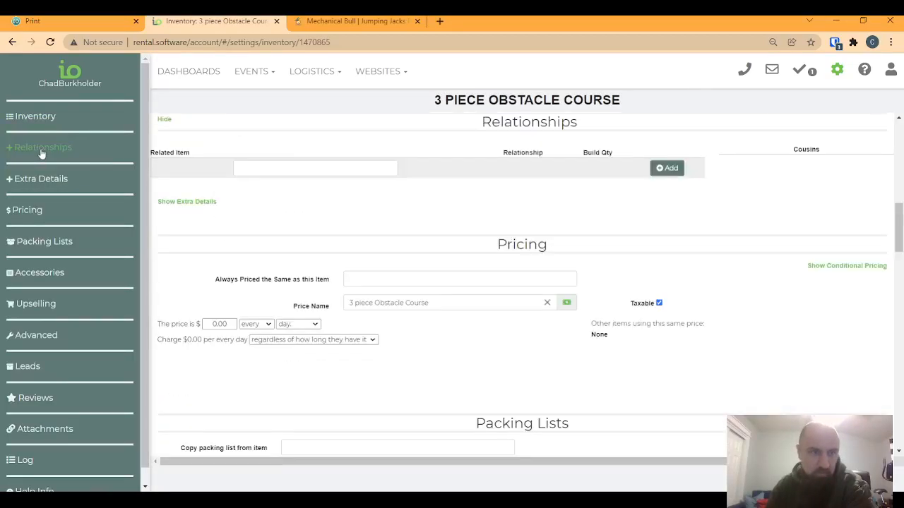
click(272, 177)
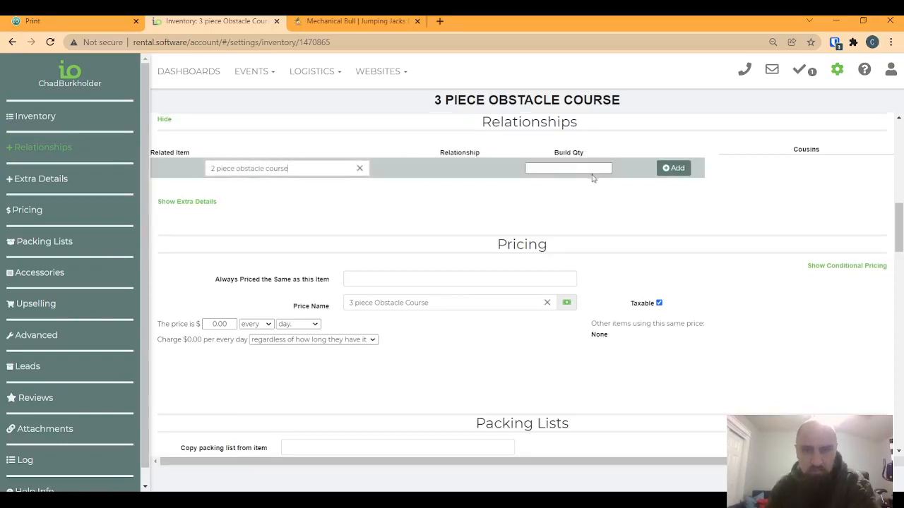
click(675, 169)
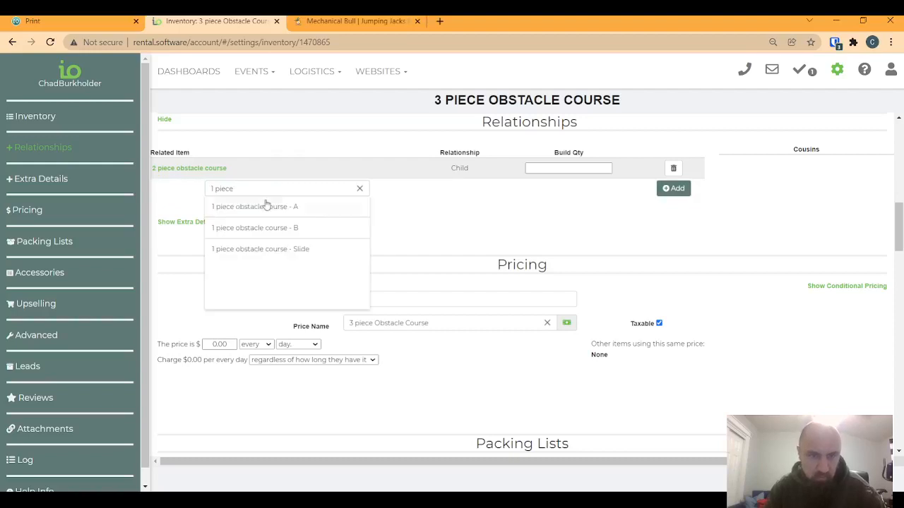
Add "1 piece obstacle course - A" and "1 piece obstacle course - B" as children of the 3 piece Obstacle Course
click(266, 206)
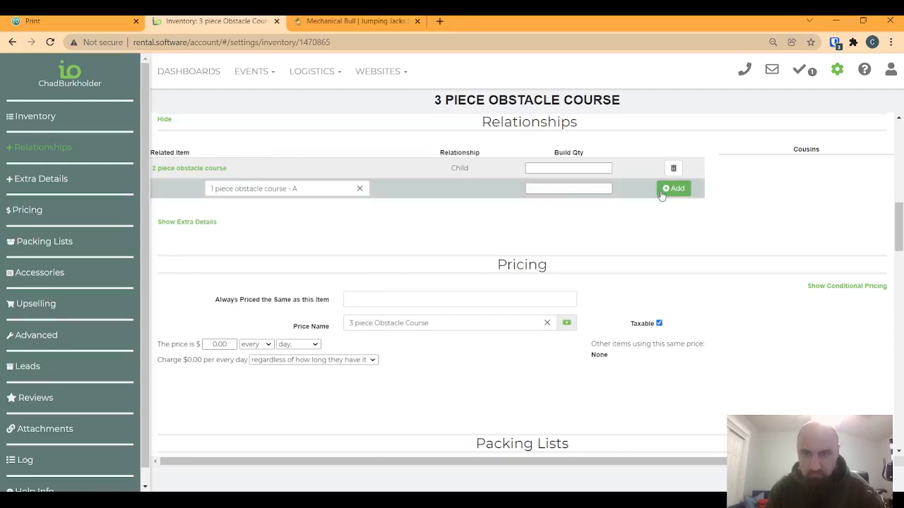
click(673, 188)
text(1 pie)
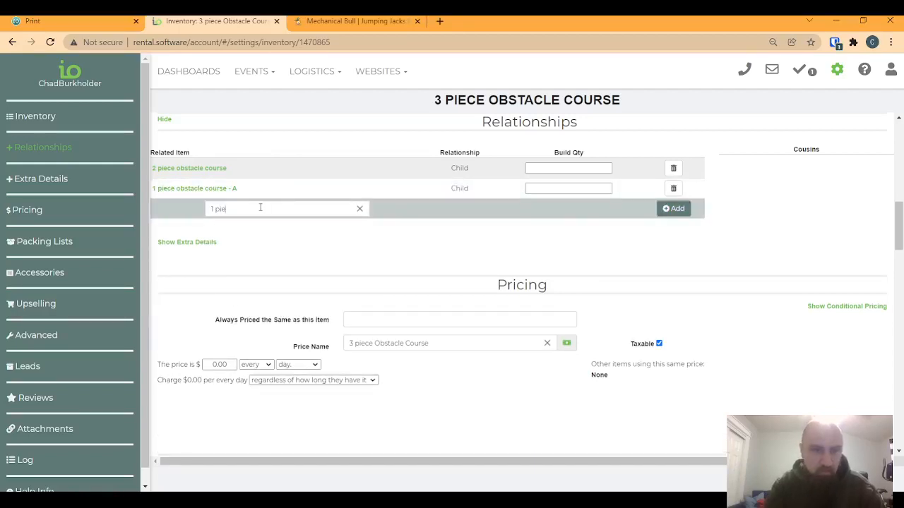
text(ce)
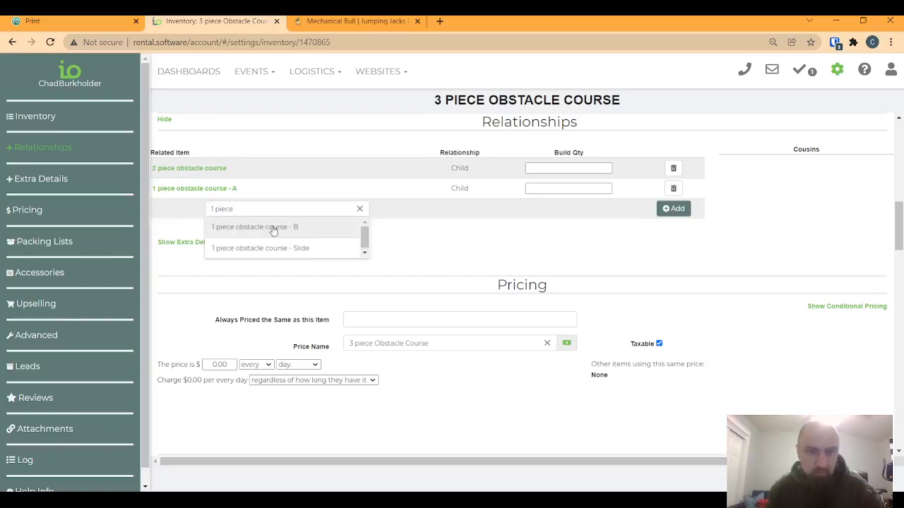
click(274, 228)
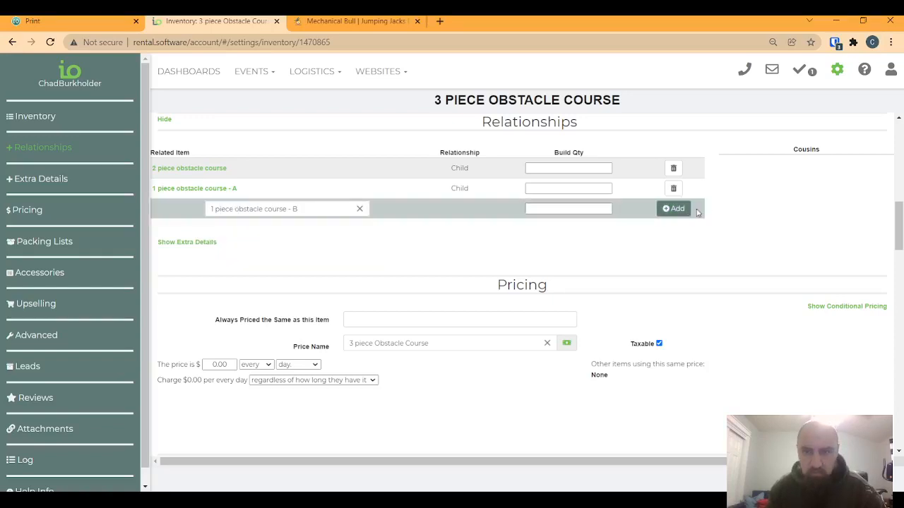
click(675, 209)
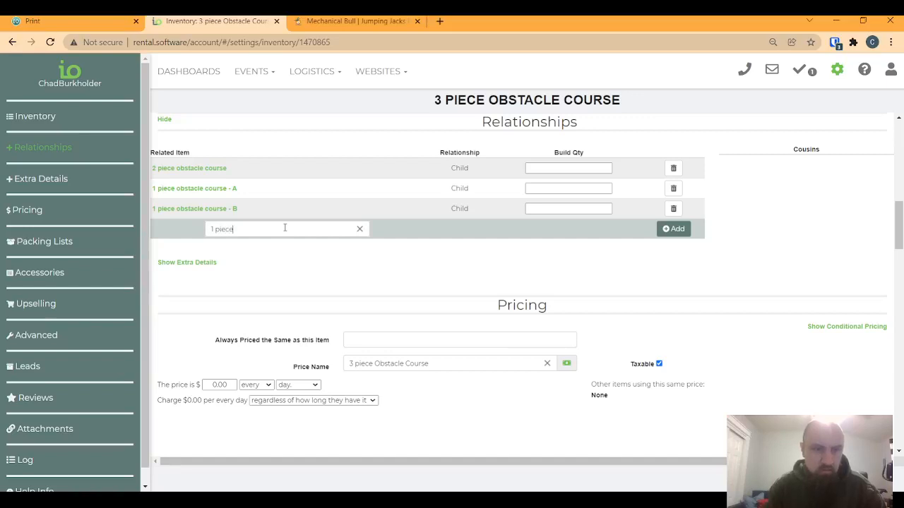
Add "1 piece obstacle course - Slide" as a child of the 3 piece Obstacle Course and save the item
click(285, 247)
click(677, 230)
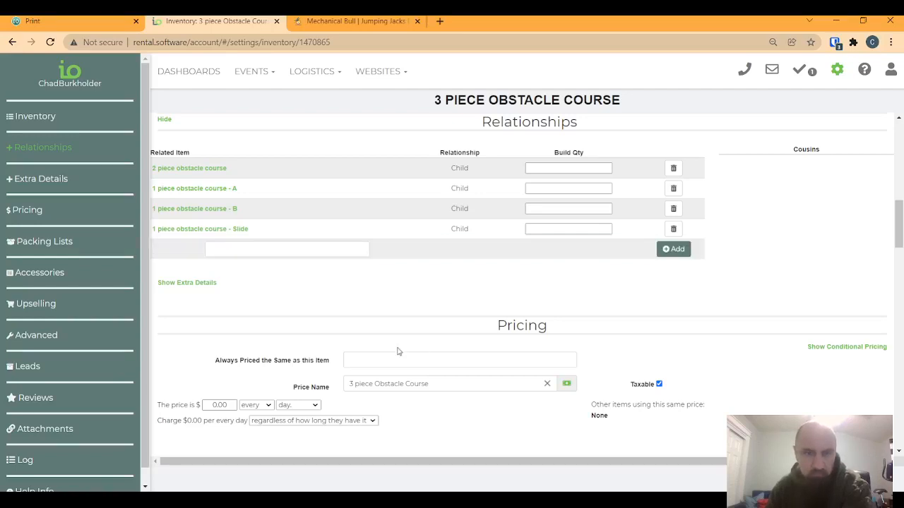
key(alt+Left)
In the 2 piece obstacle course's relationships, set the build quantity to 1 for the 1 piece A and Slide items, and save
click(185, 218)
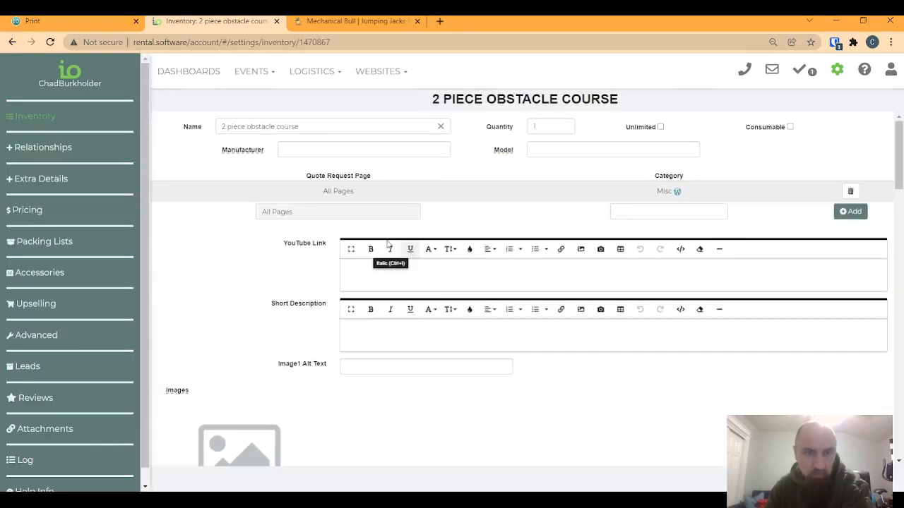
click(40, 150)
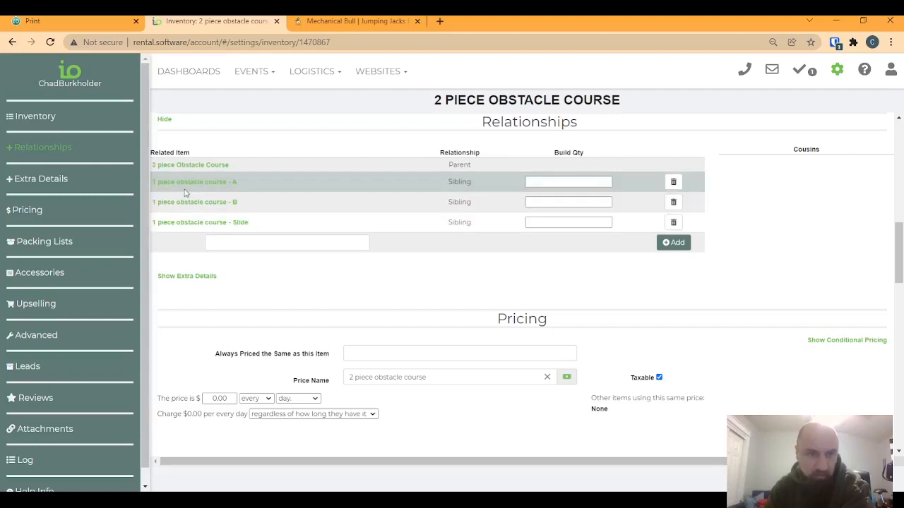
click(539, 182)
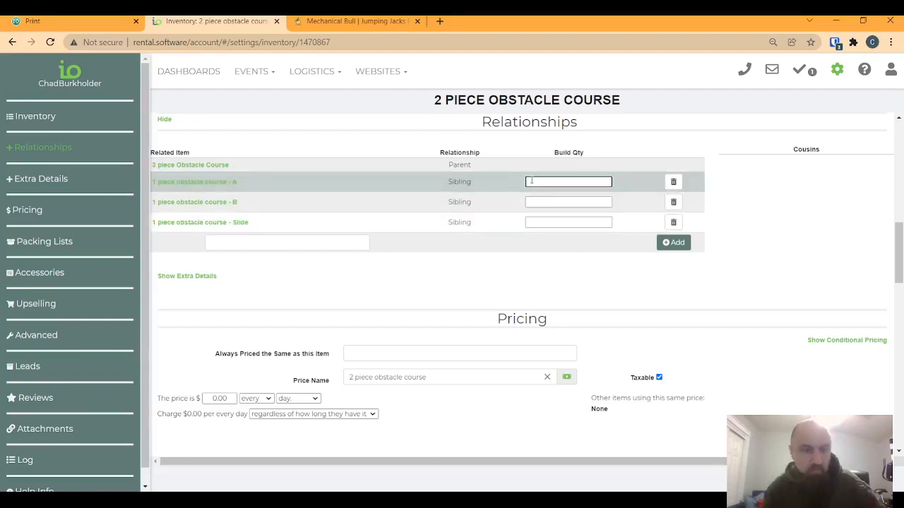
text(1)
click(536, 221)
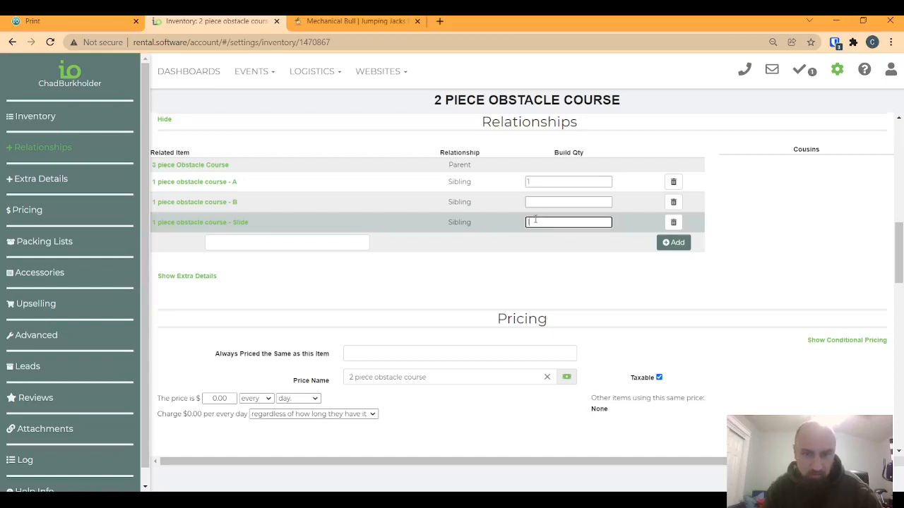
text(1)
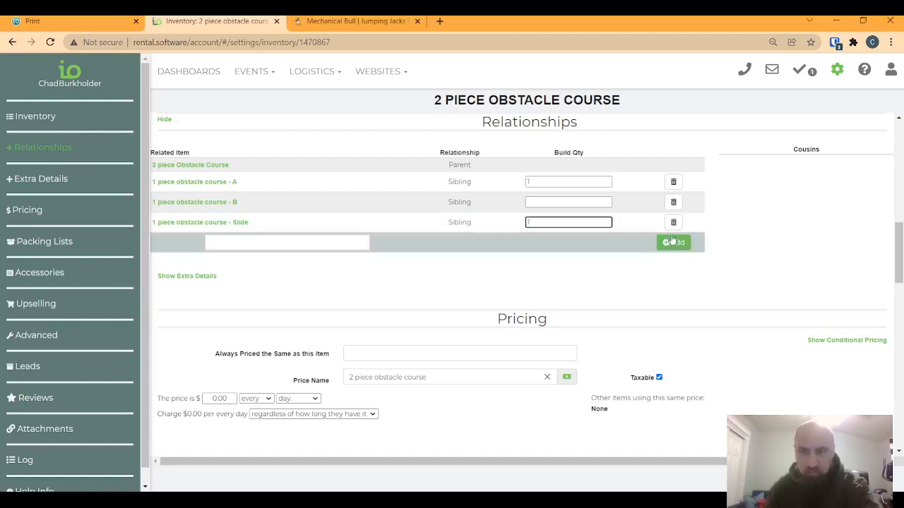
click(778, 348)
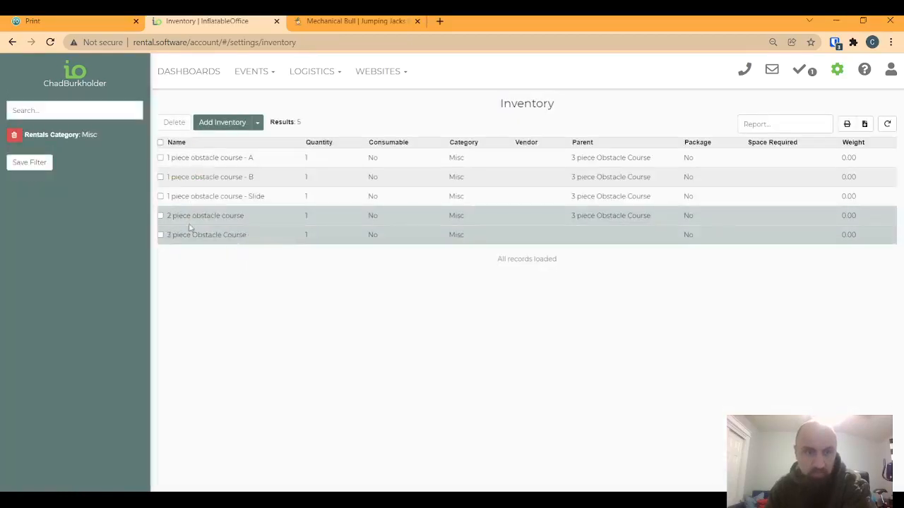
Review the 2 piece obstacle course's relationships and build quantities, and return to the inventory list
click(187, 217)
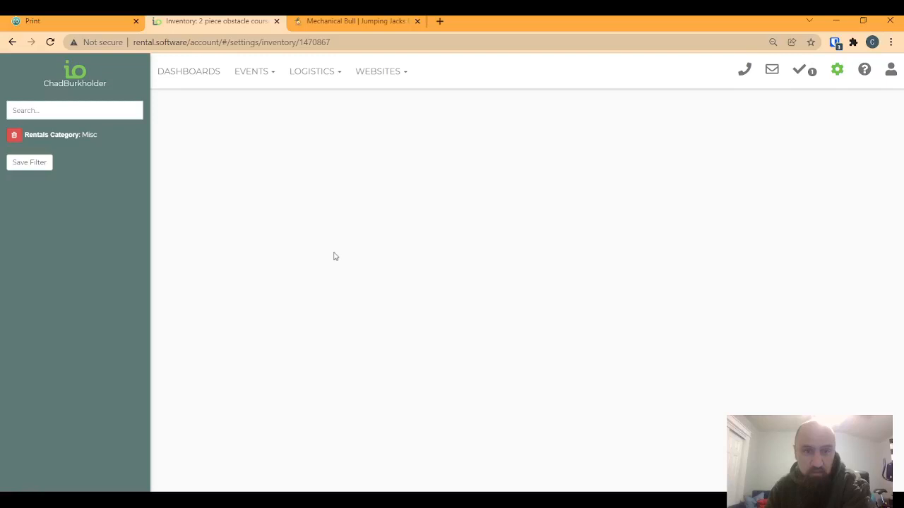
click(42, 151)
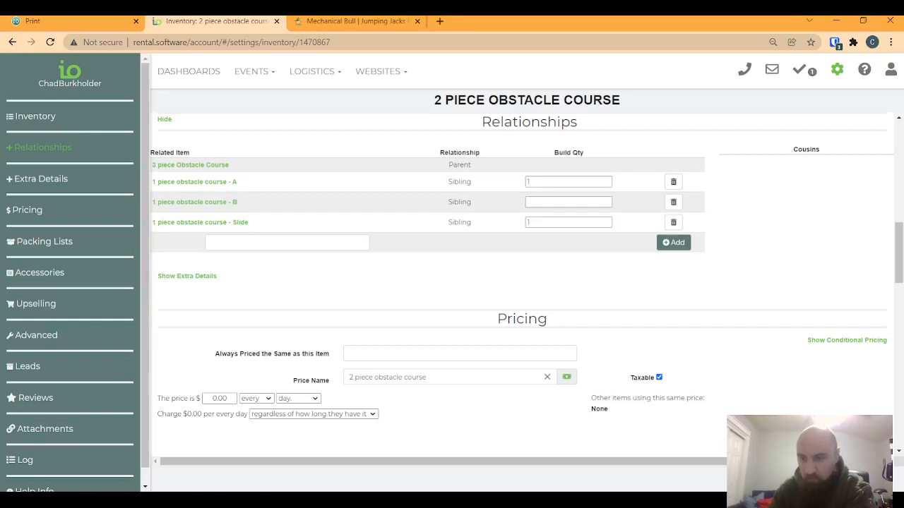
key(alt+Left)
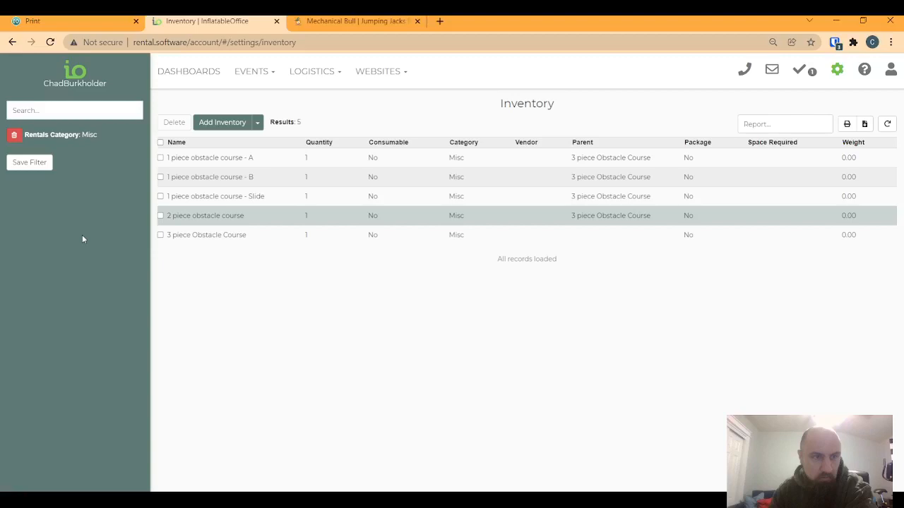
In the 3 piece Obstacle Course's relationships, set the build quantity of 1 piece obstacle course - B to 1, save, and return to the inventory list
click(212, 235)
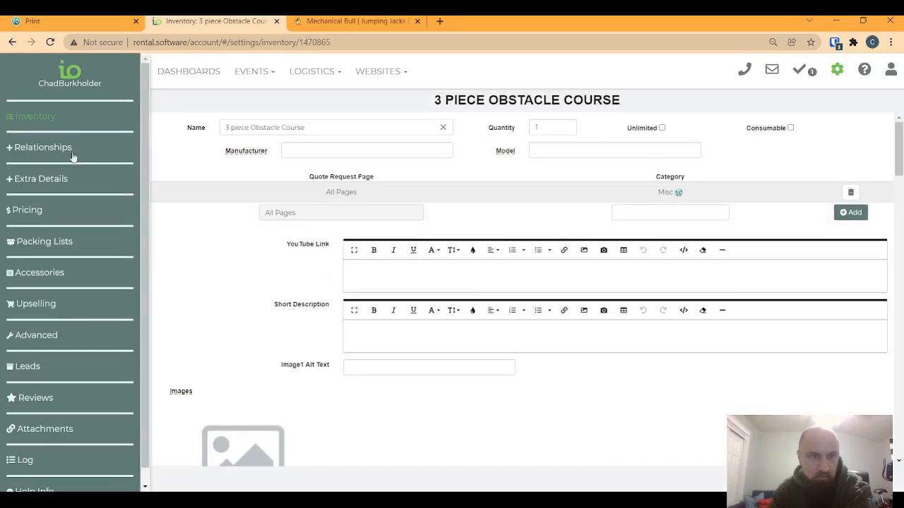
click(43, 148)
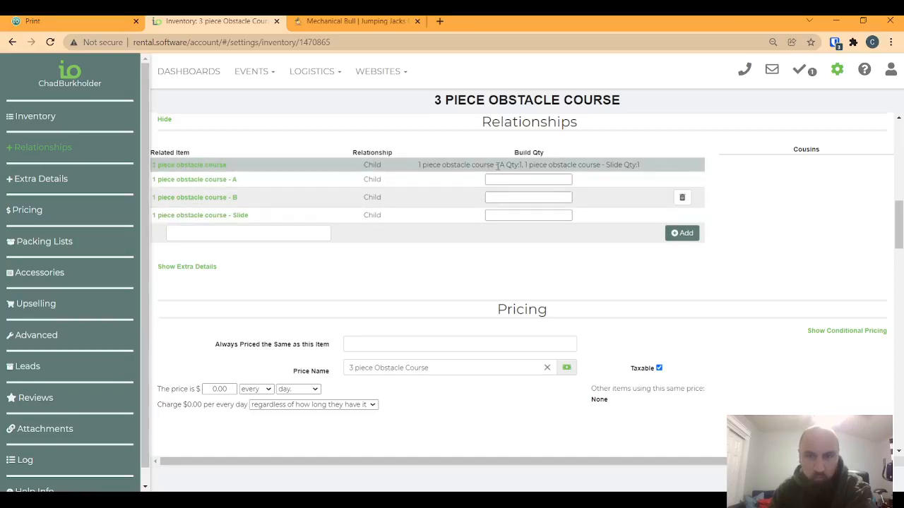
click(521, 198)
text(1)
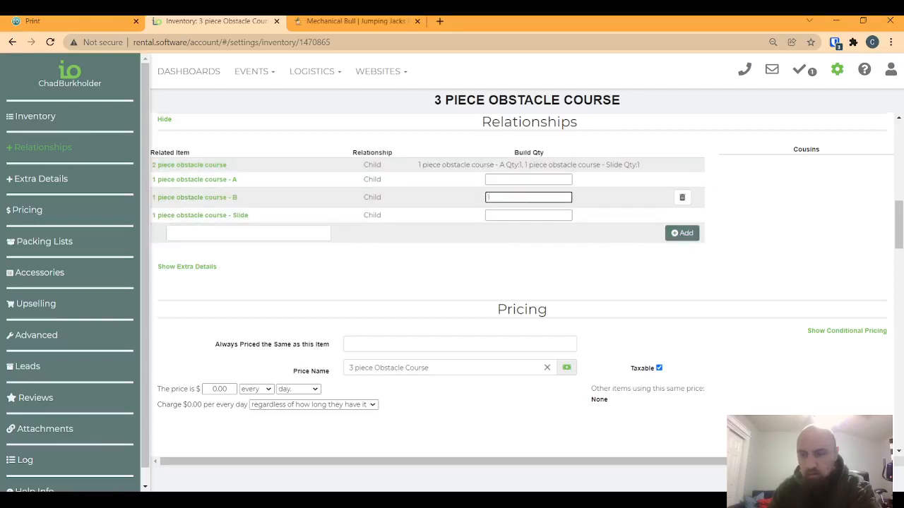
click(464, 317)
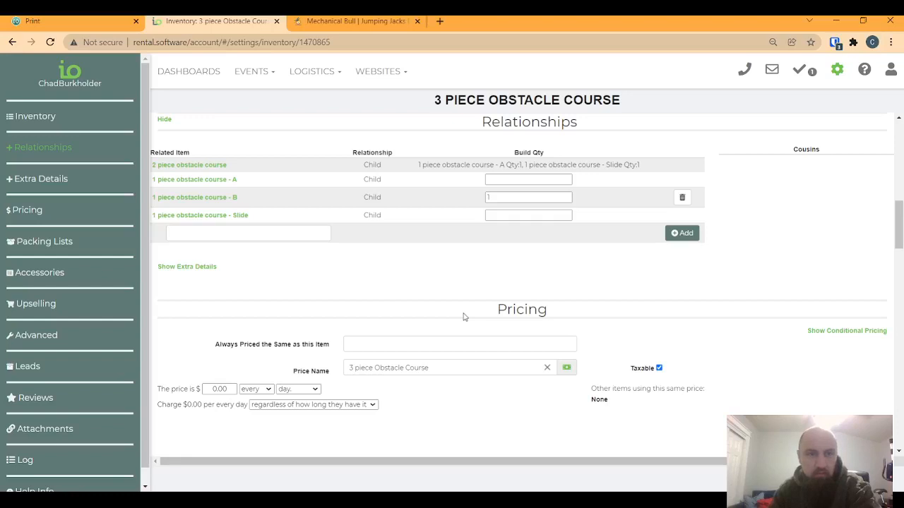
key(alt+Left)
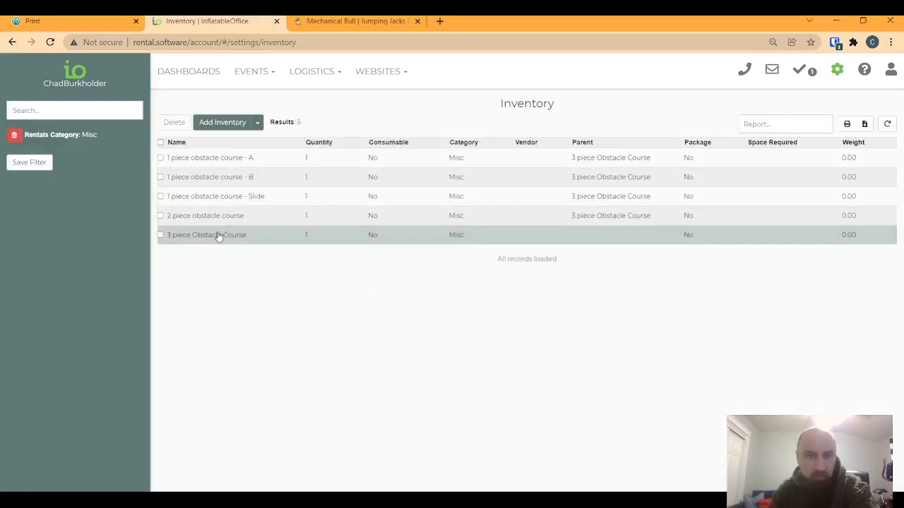
Reopen the 3 piece Obstacle Course's relationships to check the build quantity of 1 piece obstacle course - B, and return to the inventory list
click(218, 235)
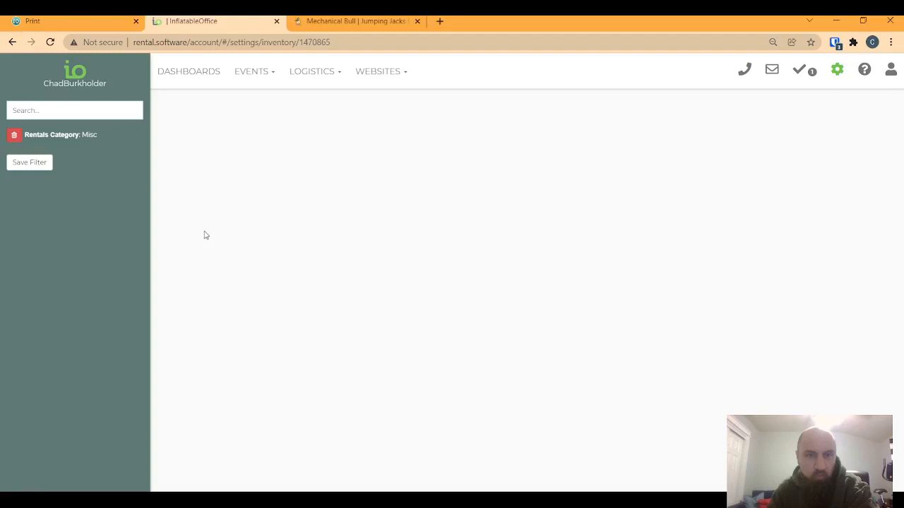
click(53, 148)
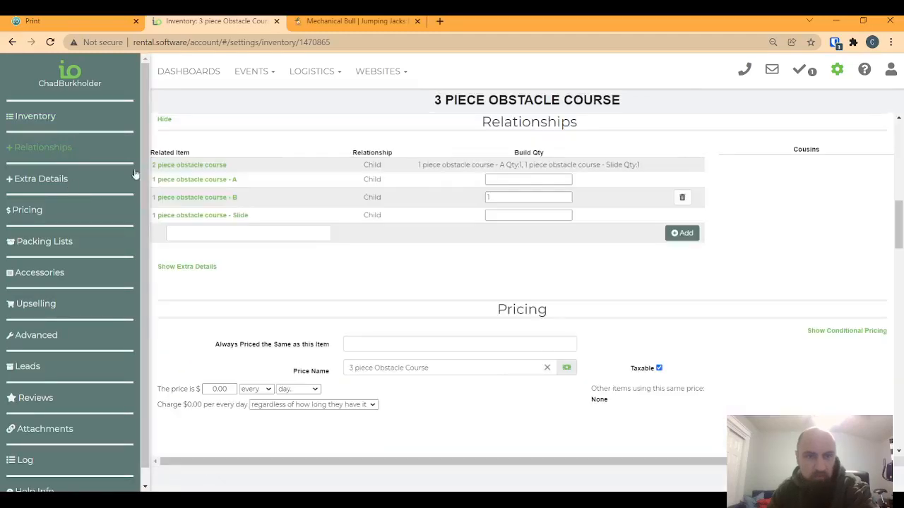
click(487, 199)
text(1)
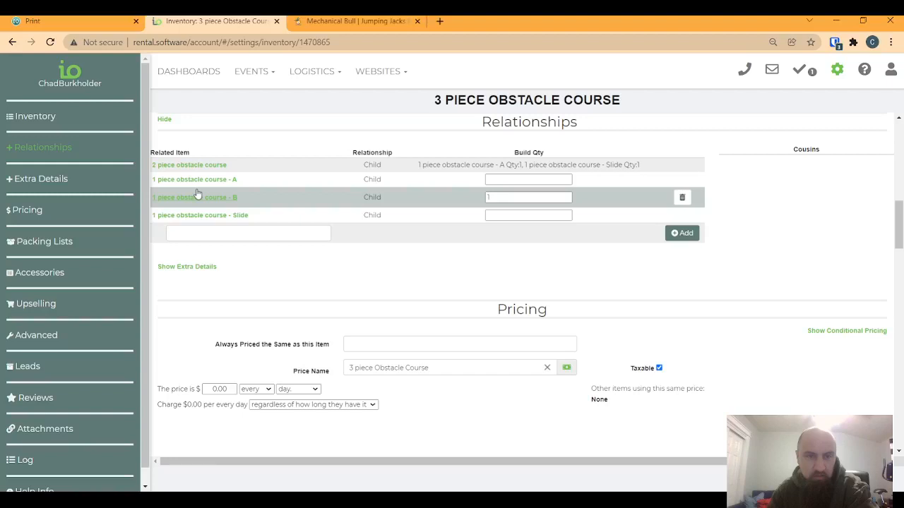
key(alt+Left)
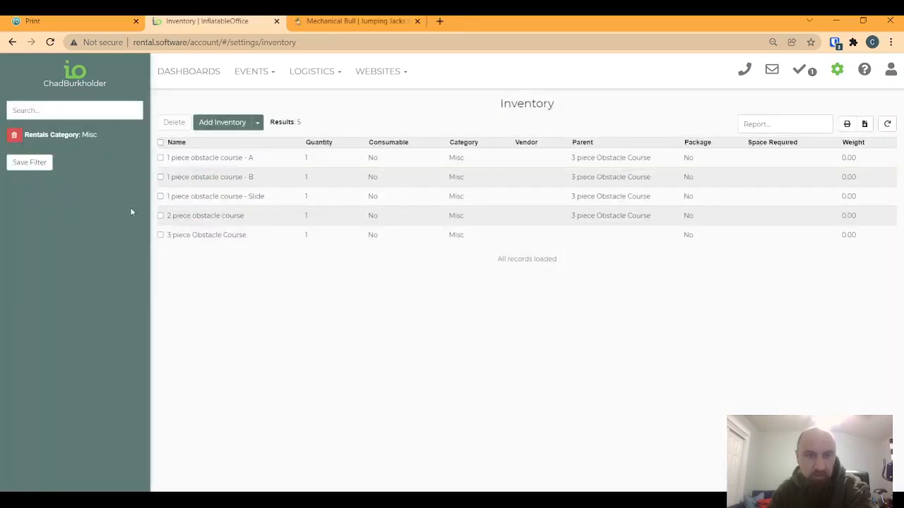
Switch to the Jumping Jacks website and look over the obstacle course items on its inventory/misc page
click(369, 28)
click(324, 41)
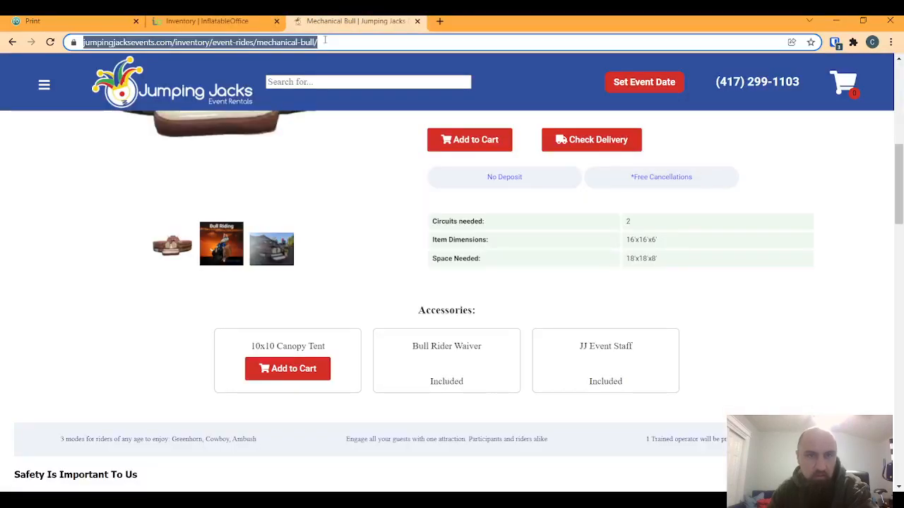
drag(324, 40, 261, 46)
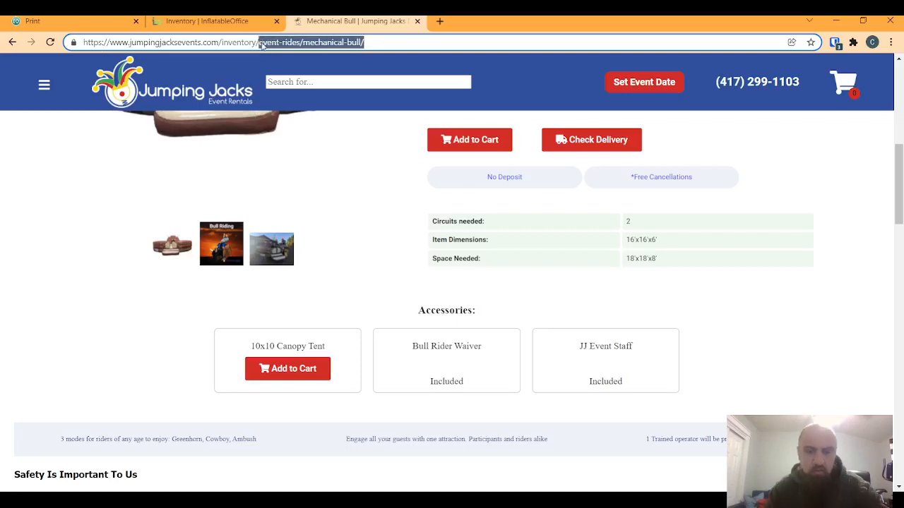
text(misc)
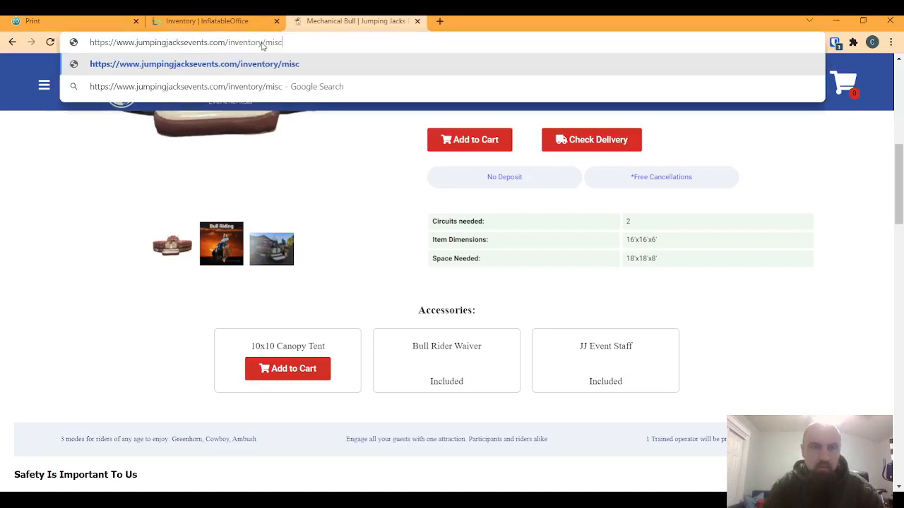
key(Return)
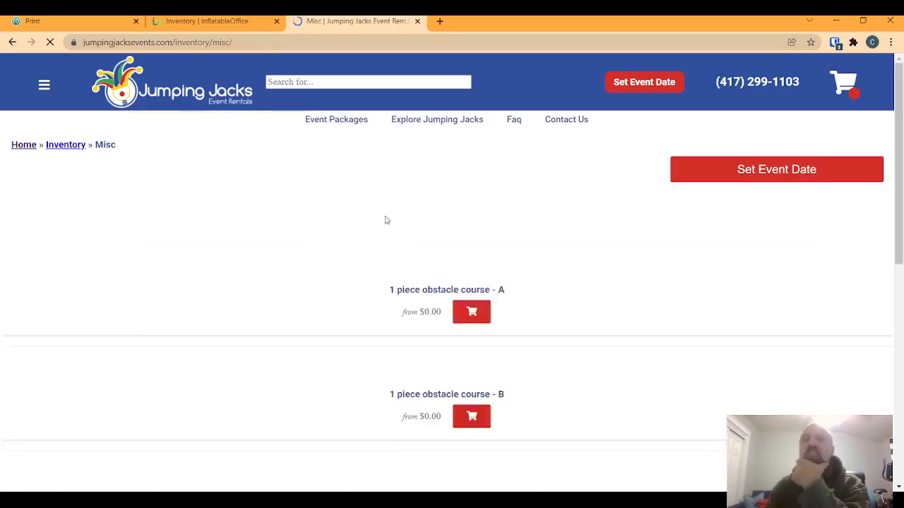
scroll(493, 272, down, 2)
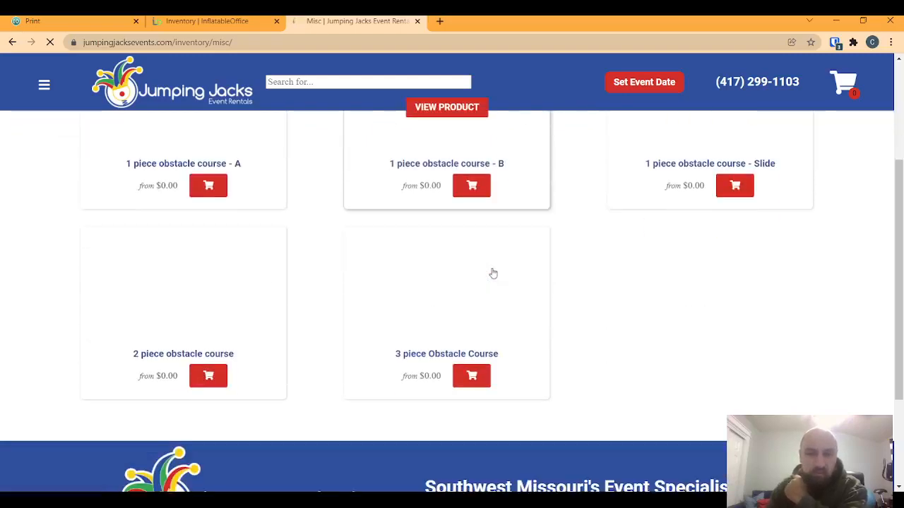
scroll(492, 272, up, 1)
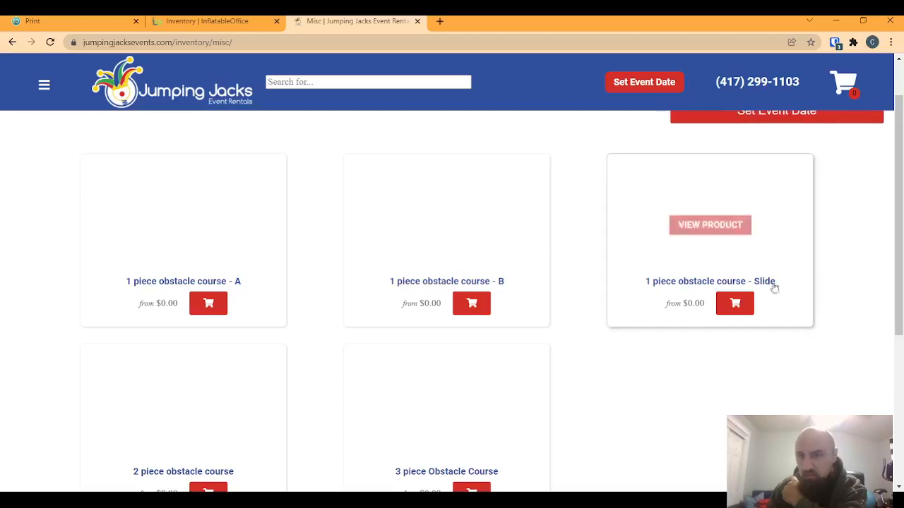
scroll(750, 311, down, 2)
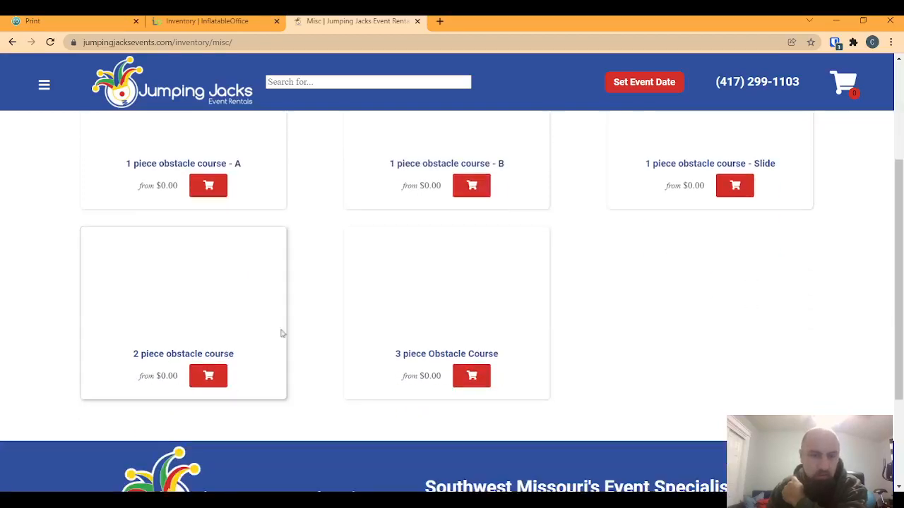
scroll(254, 285, up, 1)
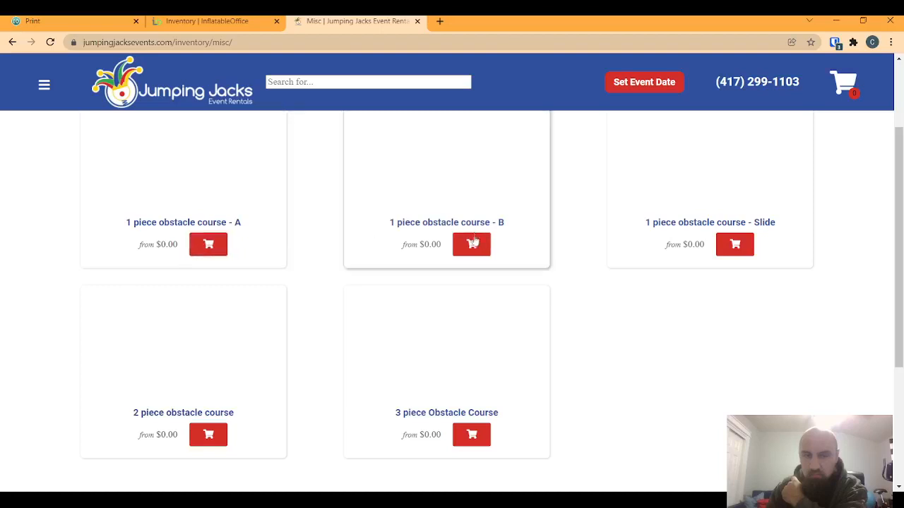
Add 1 piece obstacle course - B to the cart with event date 2/10/2022 and proceed to checkout
click(472, 244)
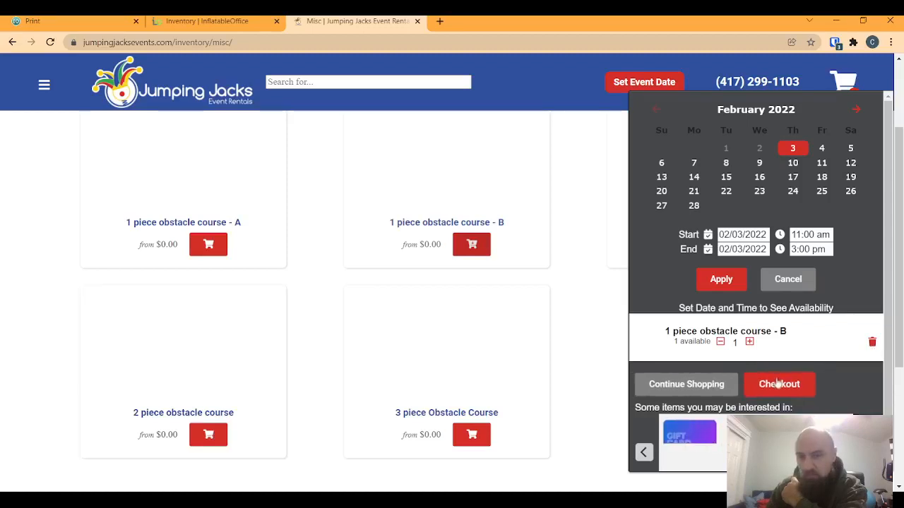
click(792, 162)
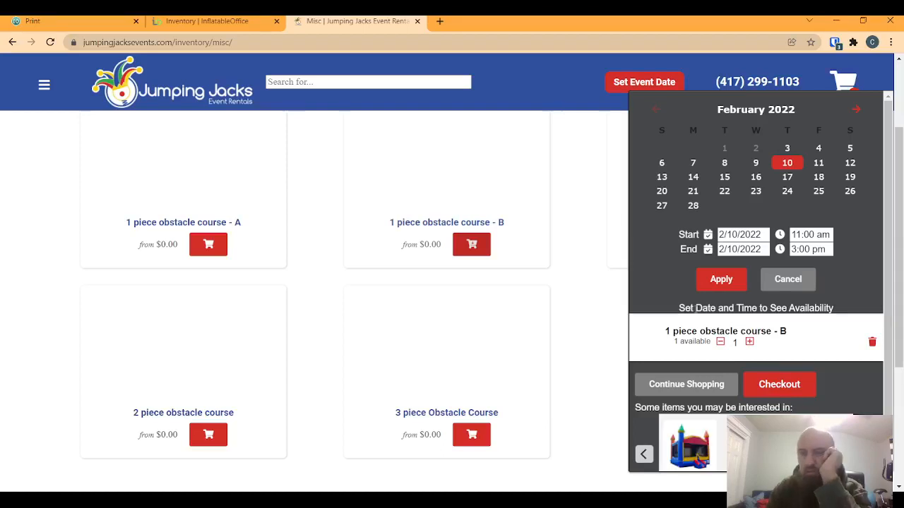
click(779, 383)
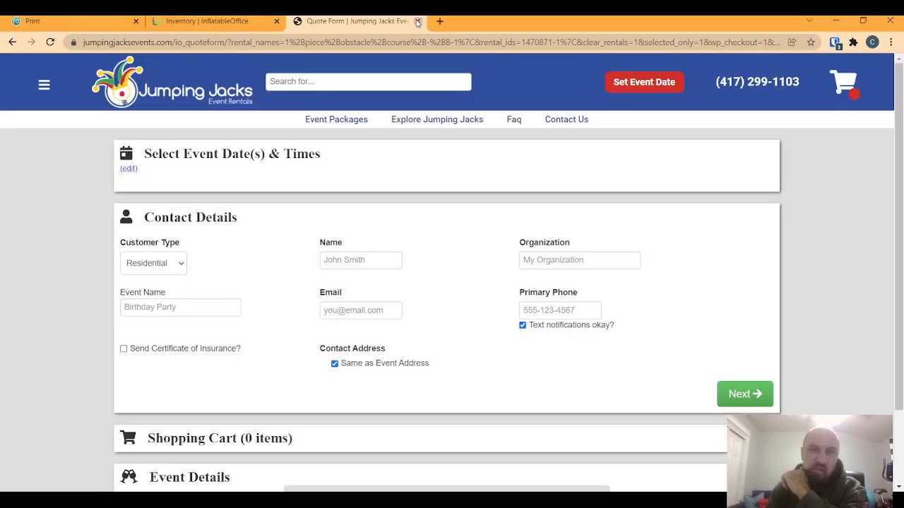
Switch back to InflatableOffice and open the Maintenance settings list
click(219, 22)
click(836, 71)
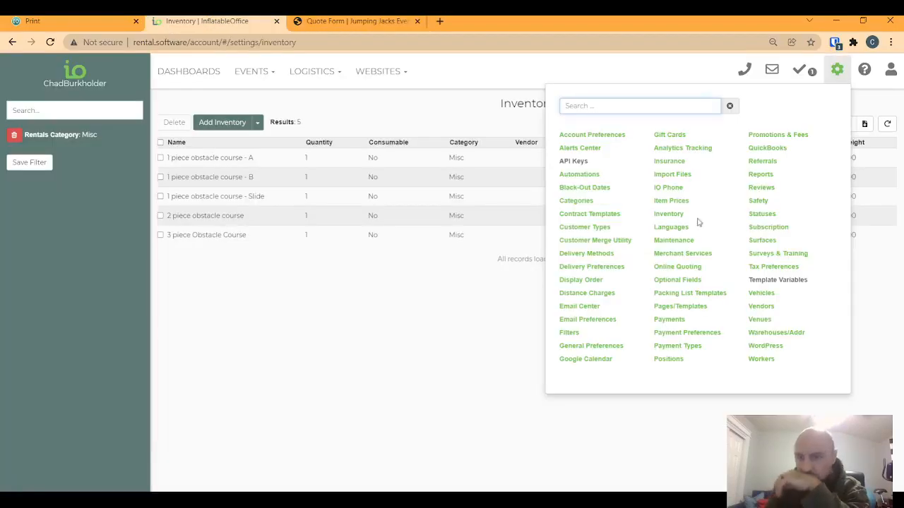
click(678, 241)
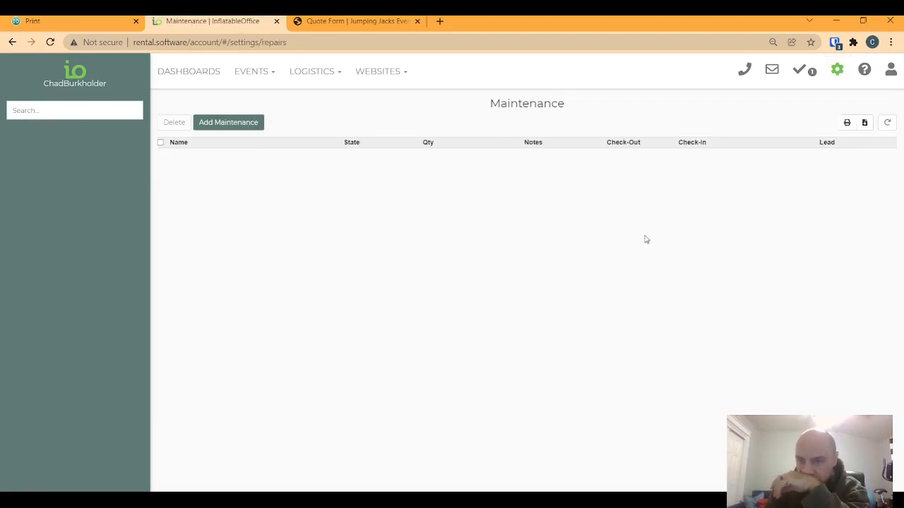
click(46, 111)
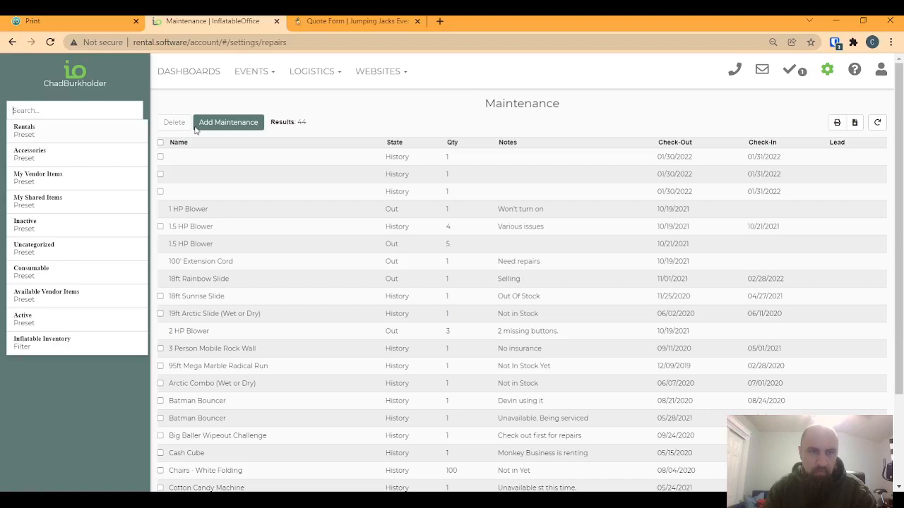
Add and save a maintenance record for 1 piece obstacle course - B with quantity 1, notes "Test" and check-out date 02/02/2022 12:00 am
click(227, 123)
text(1 piece)
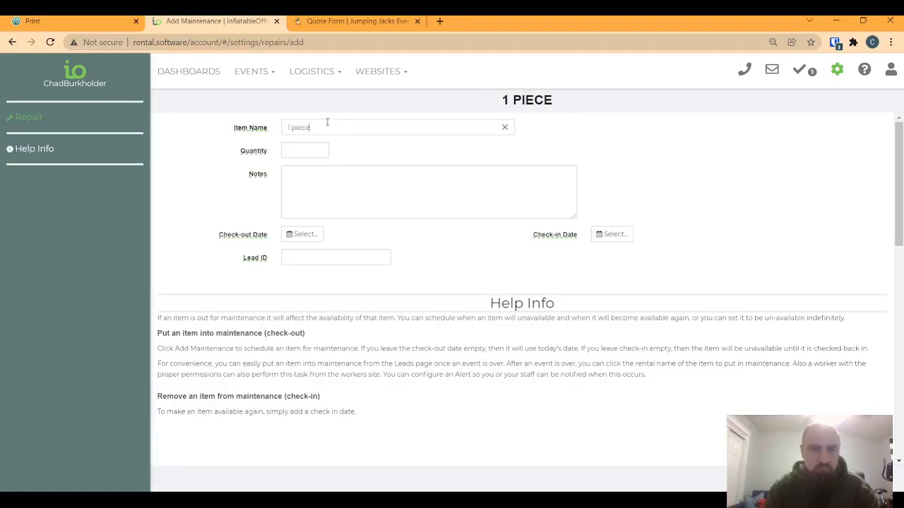
click(337, 166)
click(296, 152)
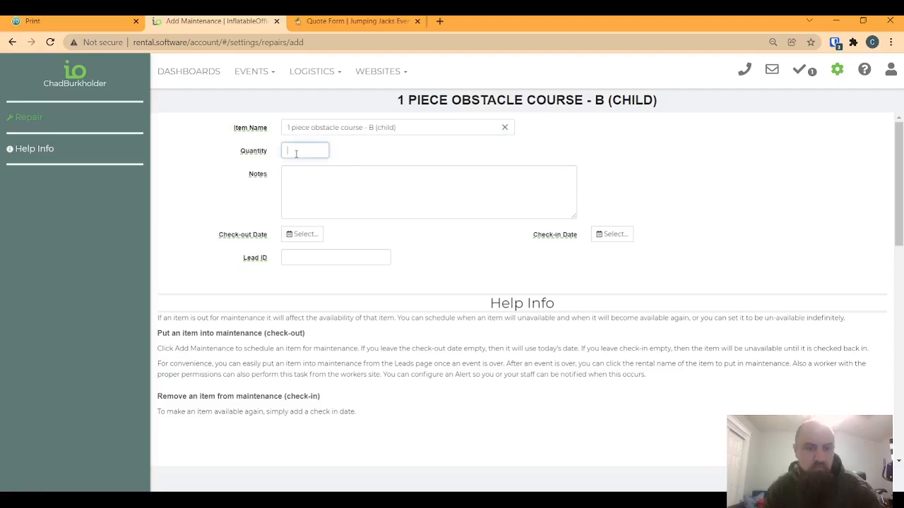
click(317, 180)
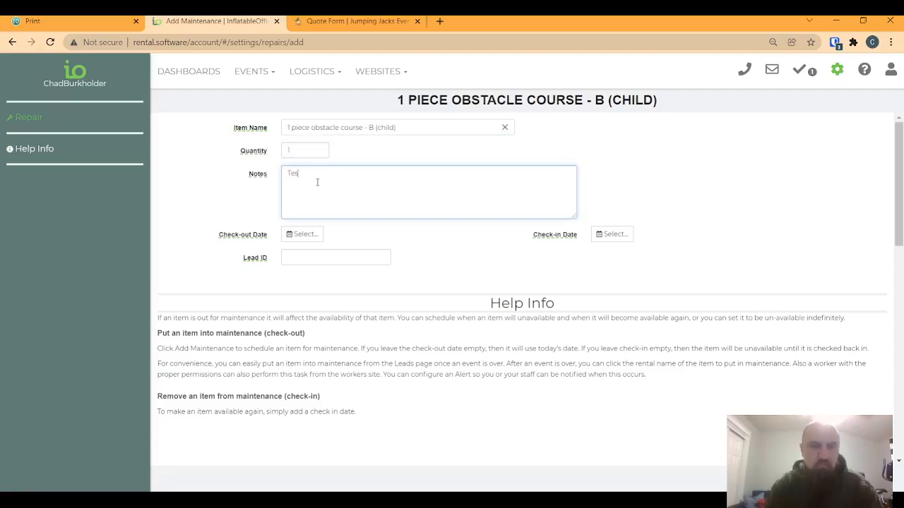
click(306, 234)
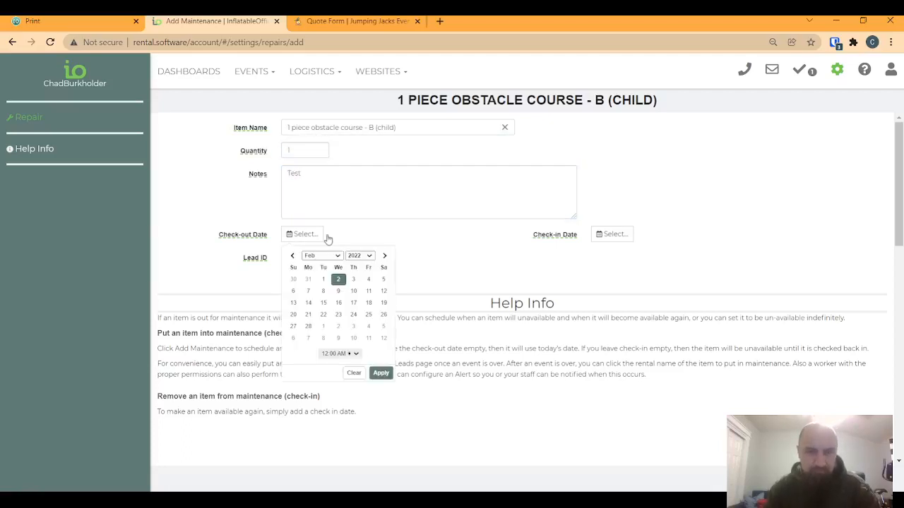
click(380, 373)
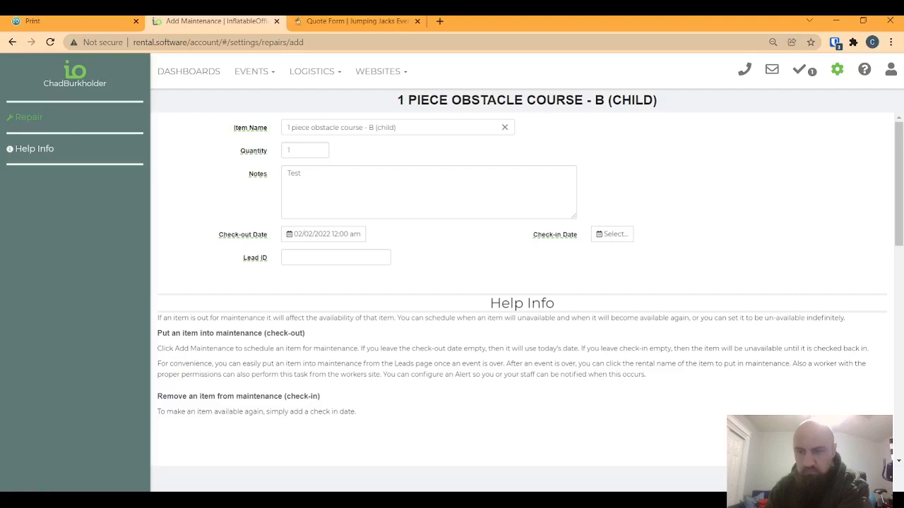
Return to the Misc page on the Jumping Jacks website and check which obstacle course items are offered
click(356, 21)
click(12, 43)
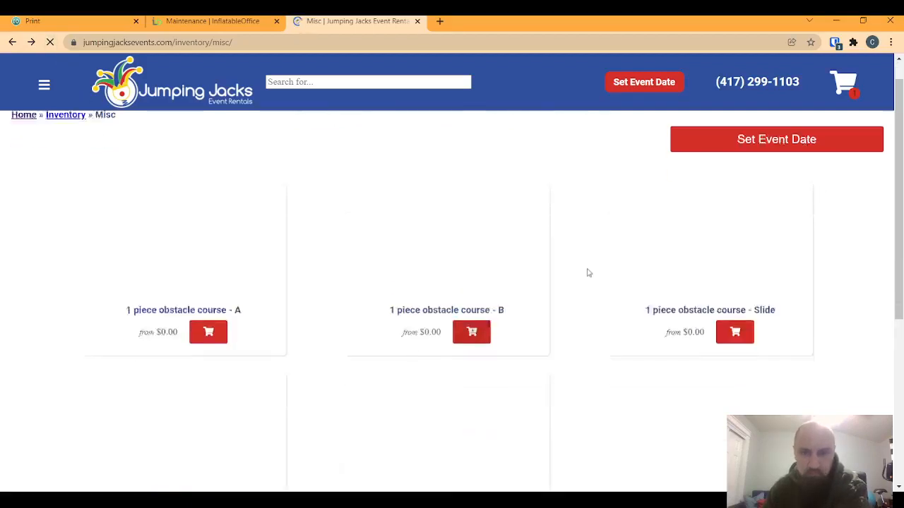
scroll(587, 272, down, 2)
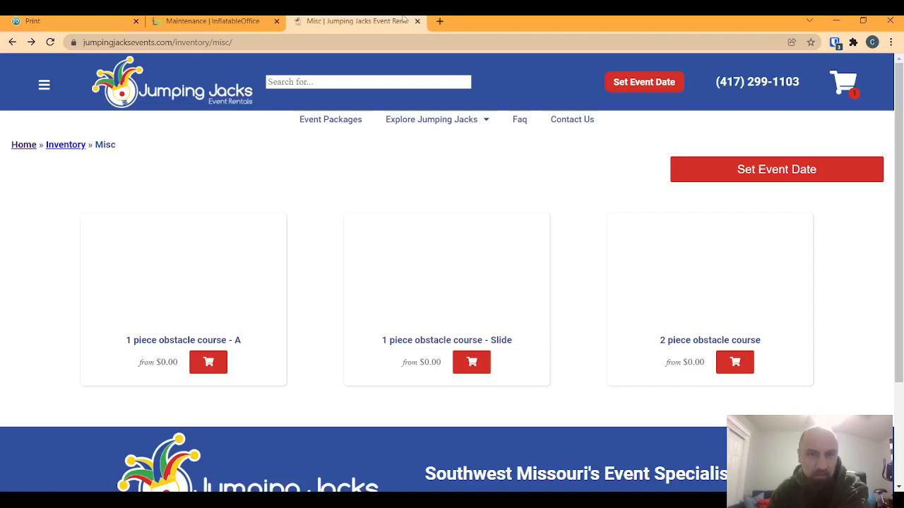
Switch back to InflatableOffice and open the Leads/Events list
key(ctrl+shift+Tab)
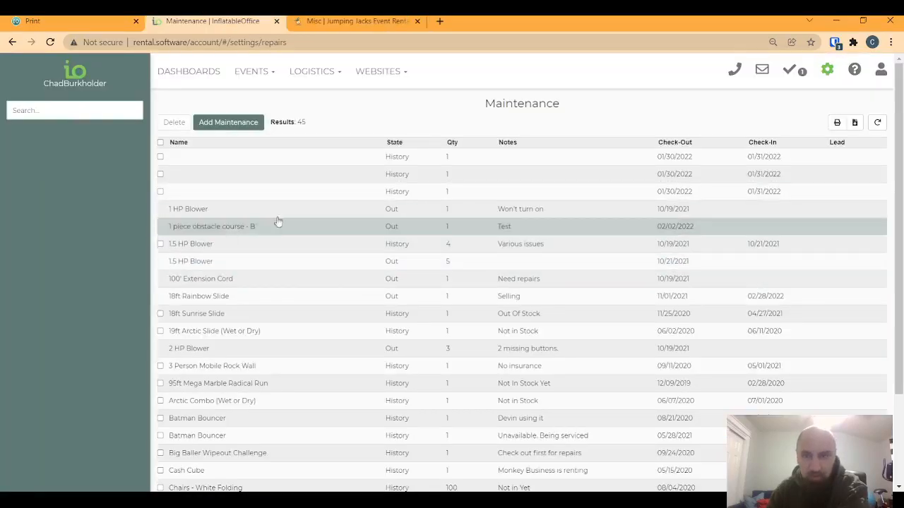
click(252, 71)
click(261, 96)
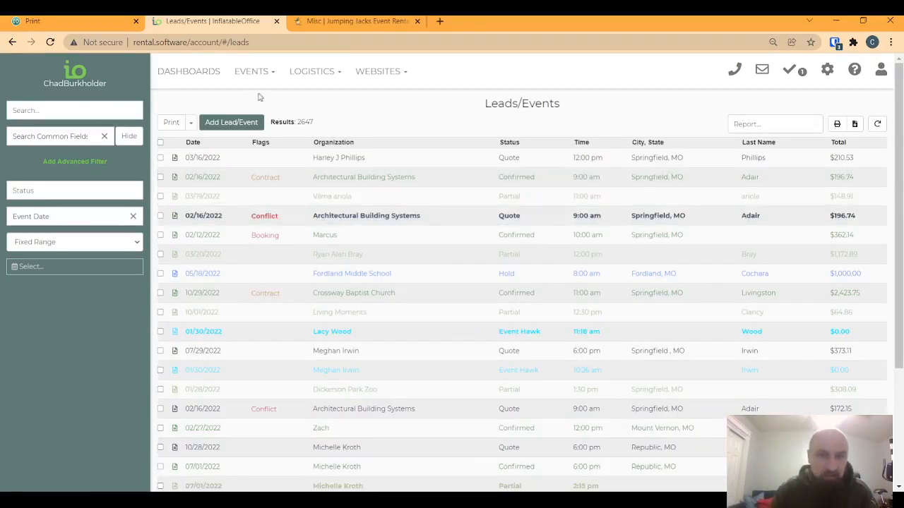
Open the 3 piece Obstacle Course item from the Inventory settings and go to its packing lists
click(827, 69)
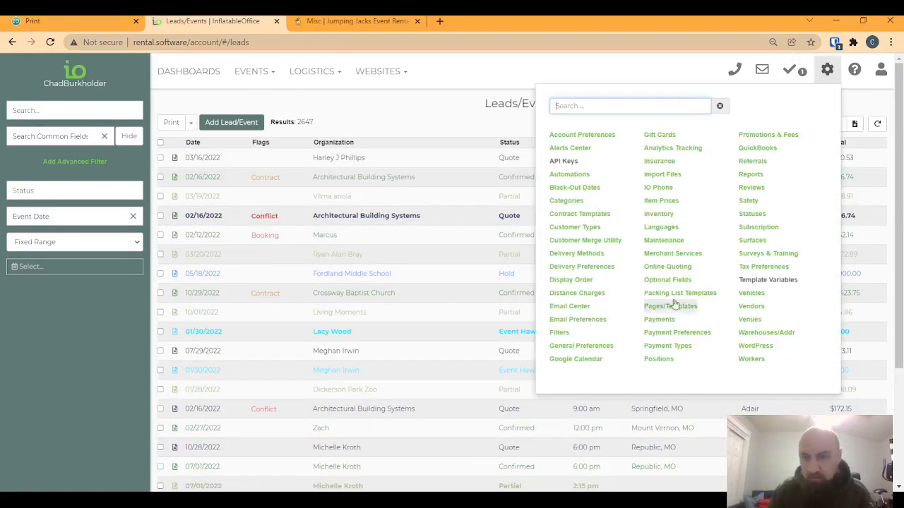
click(658, 214)
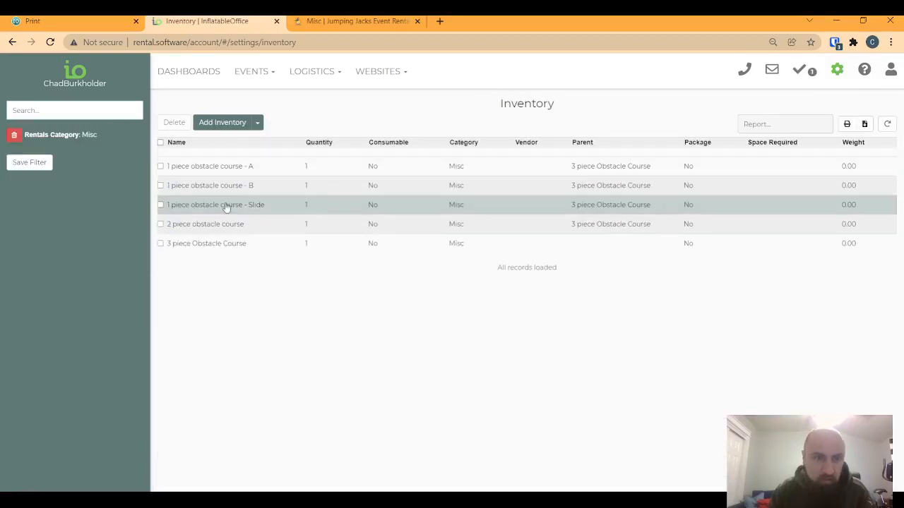
click(209, 238)
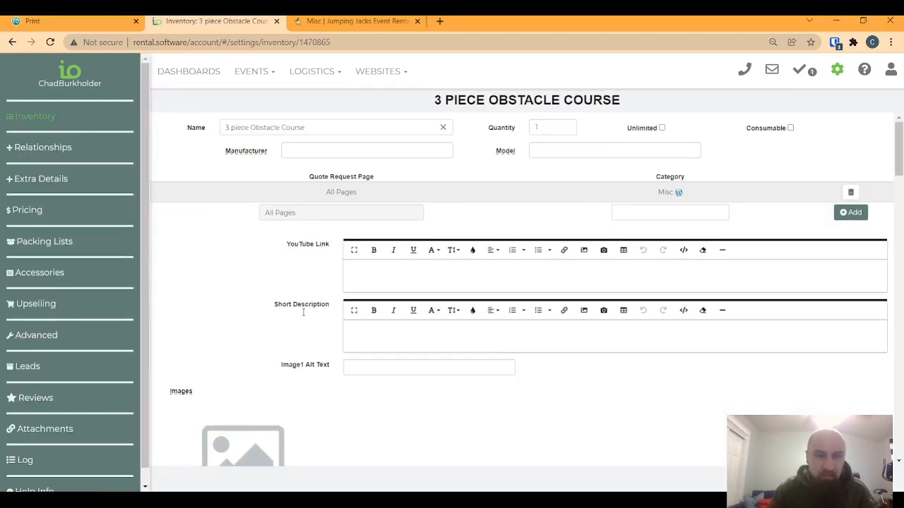
scroll(322, 238, down, 3)
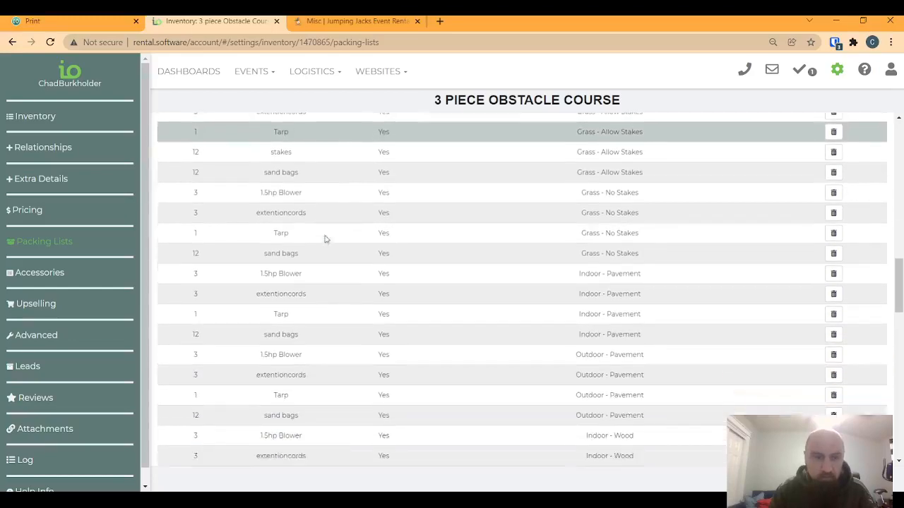
scroll(294, 249, down, 5)
scroll(310, 268, up, 5)
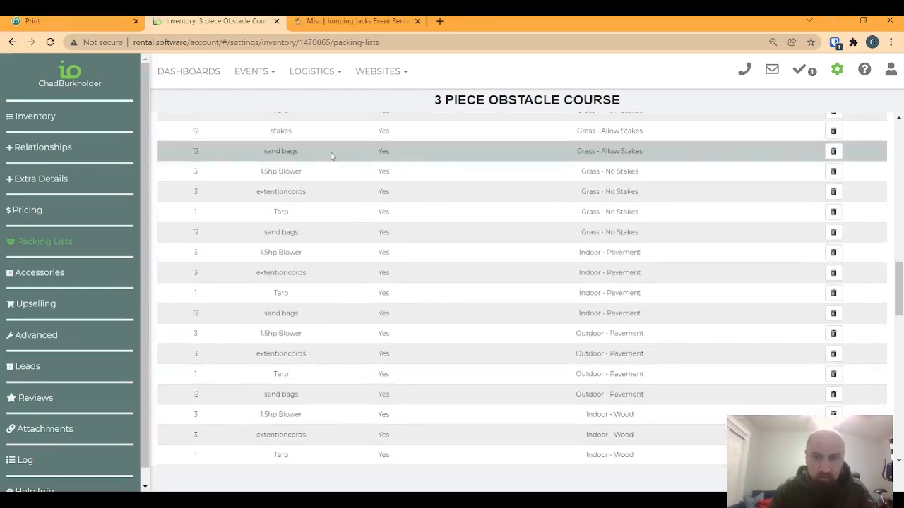
scroll(323, 283, down, 5)
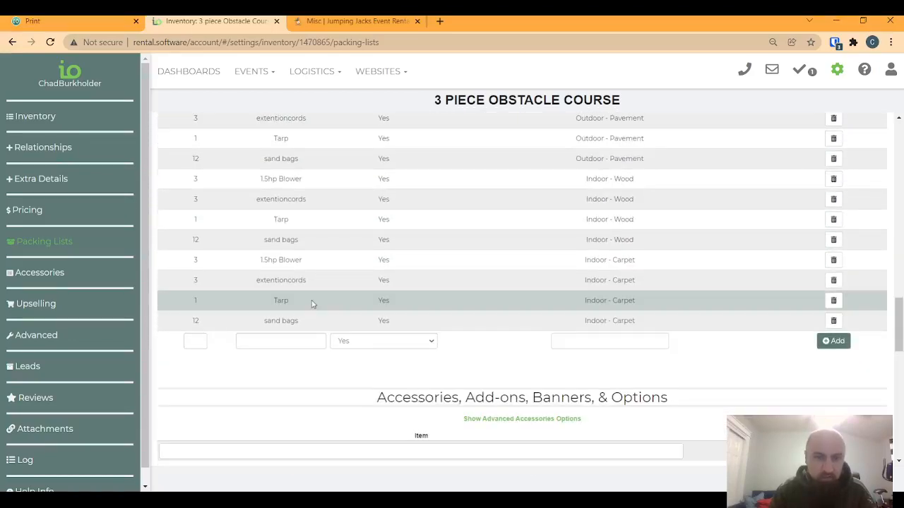
Add a packing list entry "1 piece a" with quantity 1 to the 3 piece Obstacle Course and return to the Inventory list
click(263, 334)
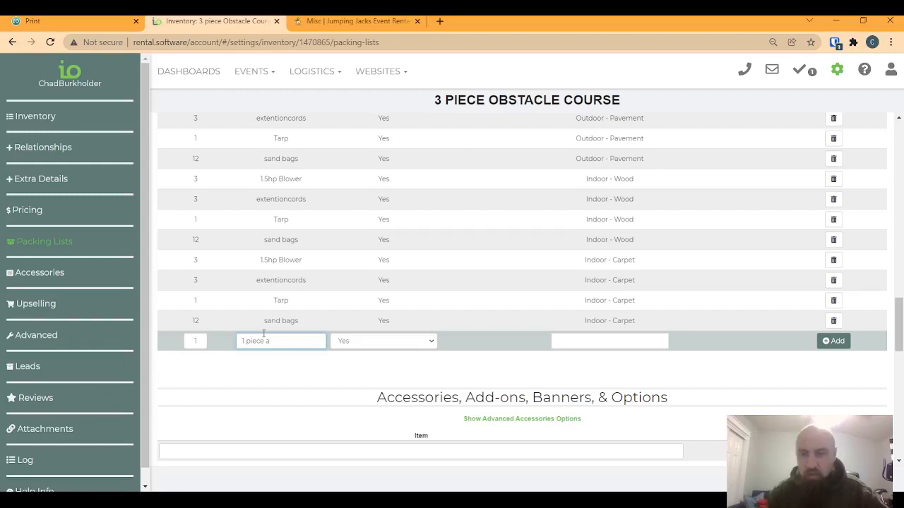
click(831, 341)
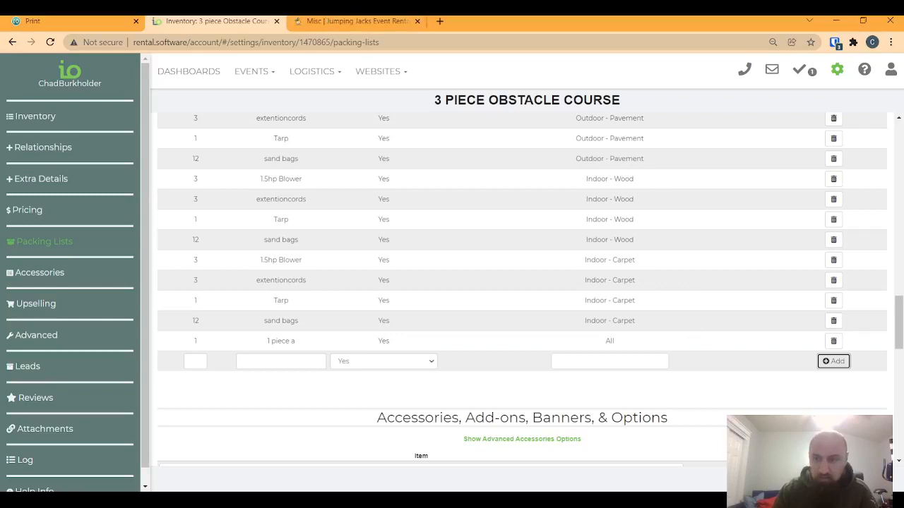
click(12, 42)
click(430, 287)
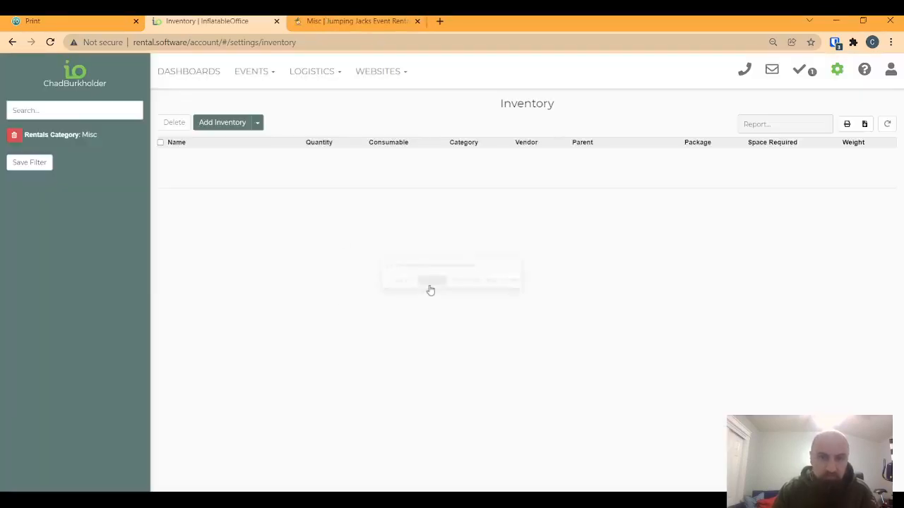
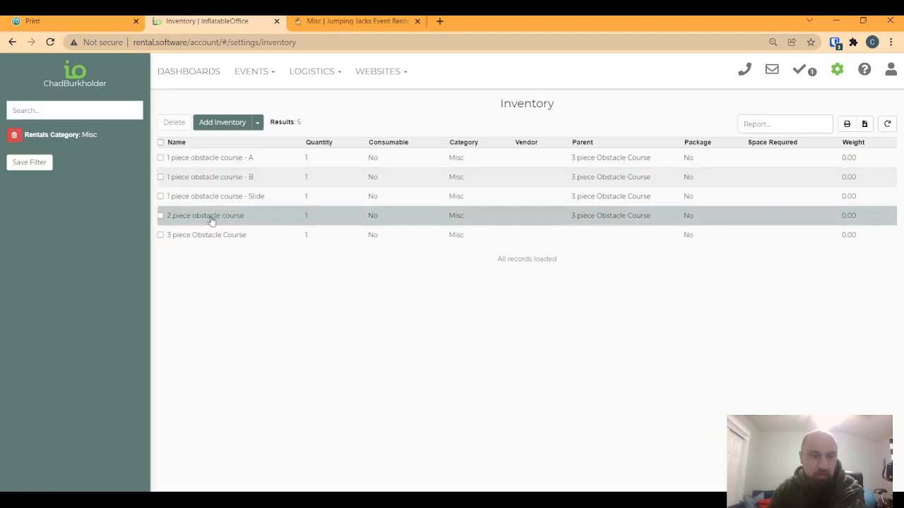
Remove 1 piece obstacle course - B from the 3 piece Obstacle Course's relationships and return to the Inventory list
click(282, 221)
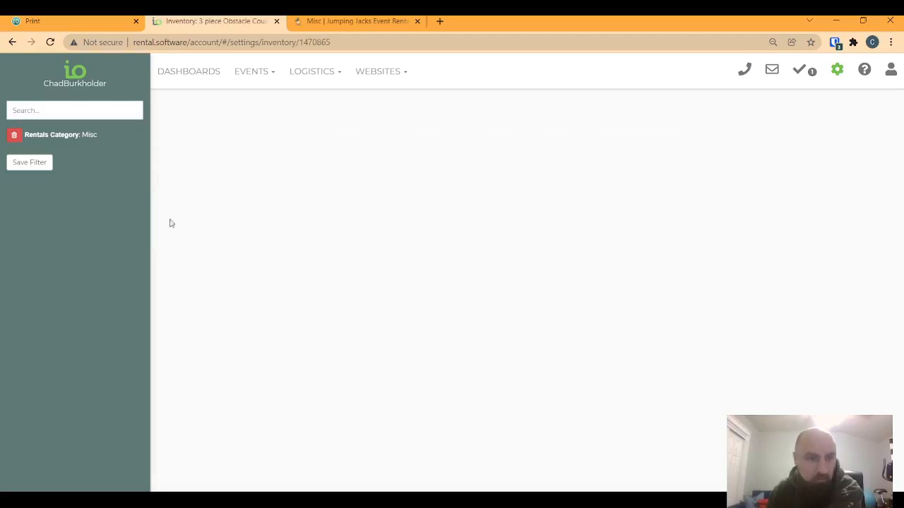
click(62, 147)
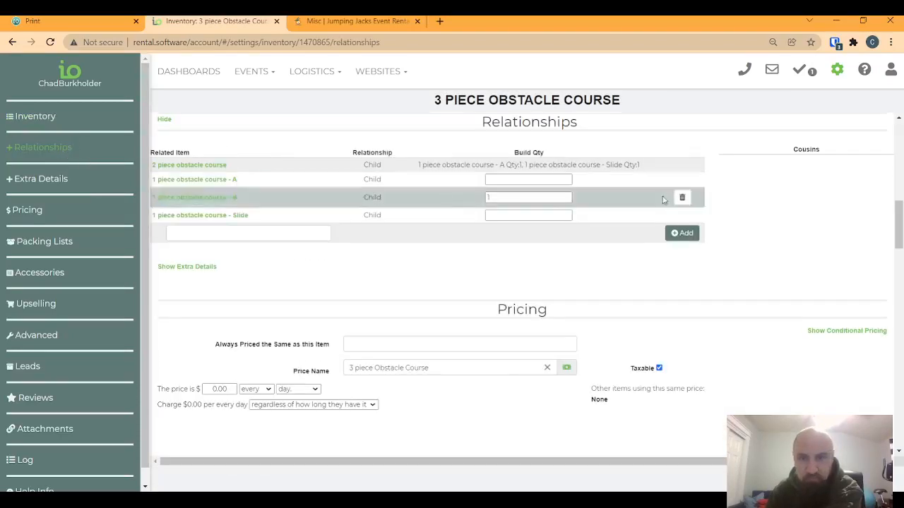
click(683, 197)
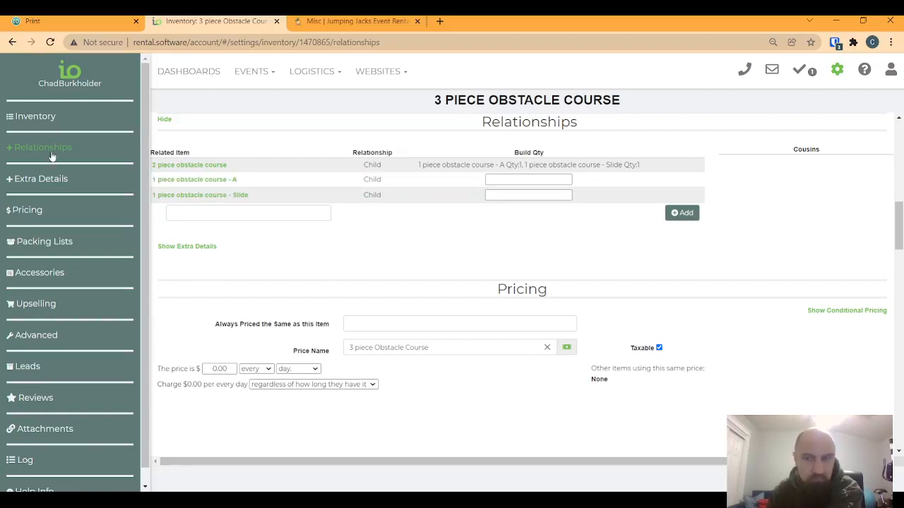
key(alt+Left)
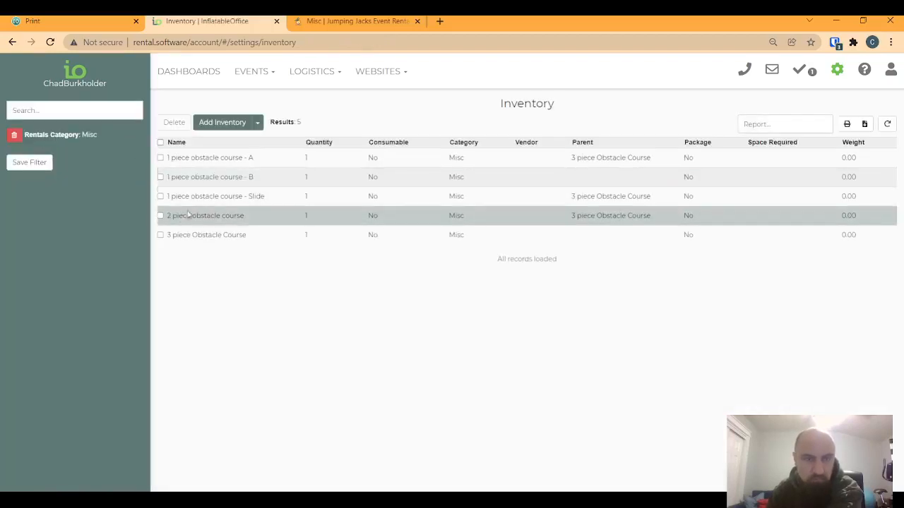
Remove the sibling items 1 piece obstacle course - A and Slide from the 2 piece obstacle course's relationships
click(190, 224)
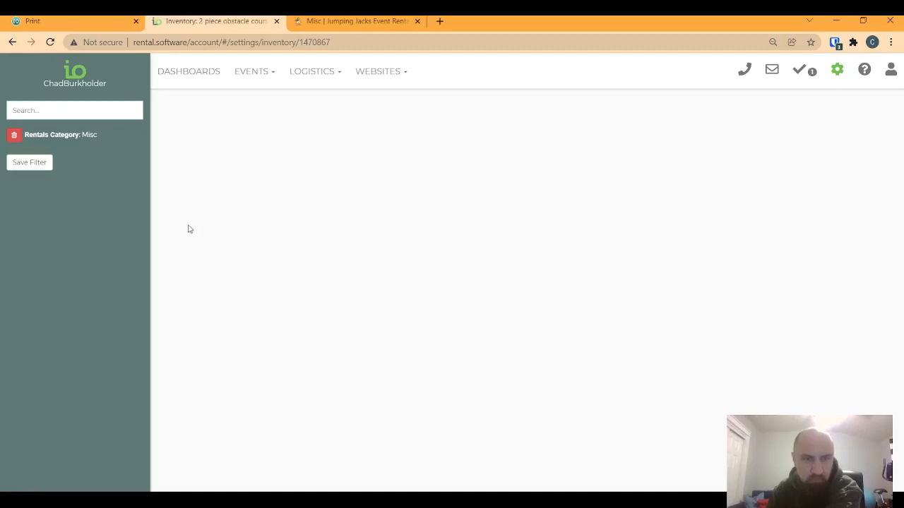
click(75, 145)
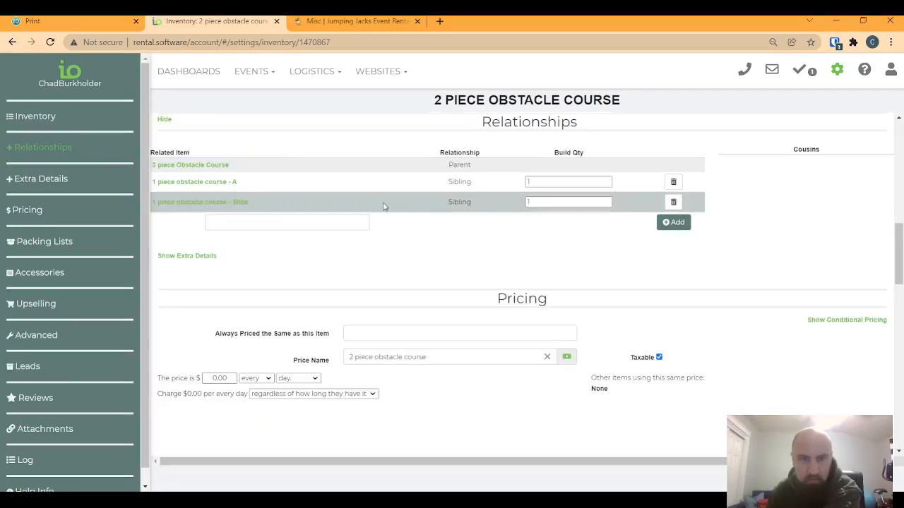
click(674, 182)
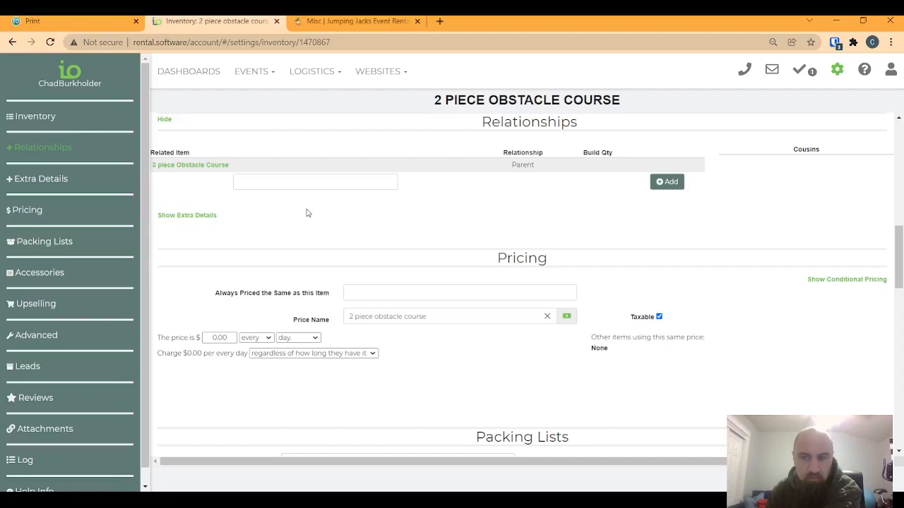
key(alt+Left)
Remove all remaining child items from the 3 piece Obstacle Course's relationships and return to the Inventory list
click(215, 235)
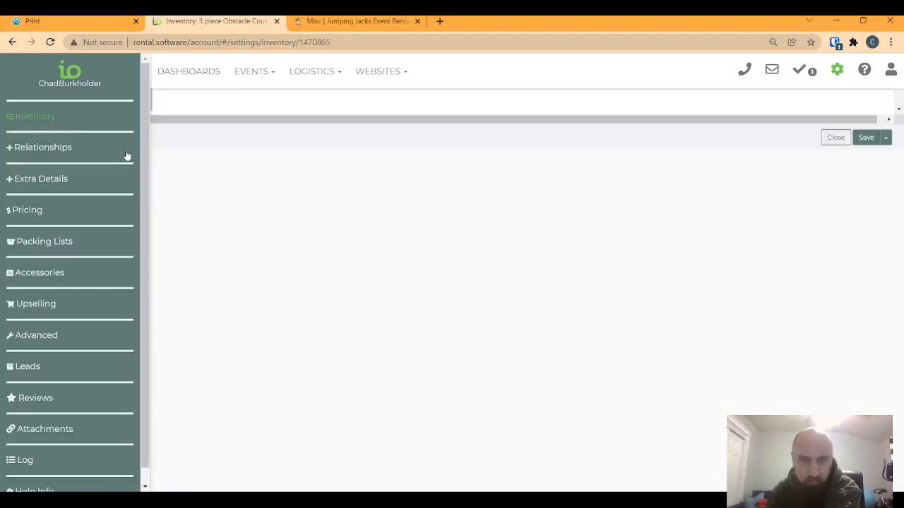
click(126, 155)
click(674, 169)
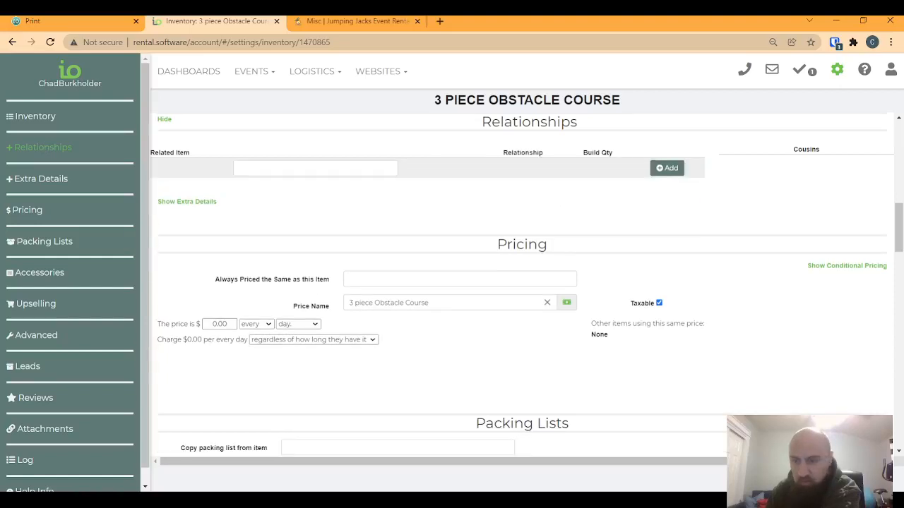
key(alt+Left)
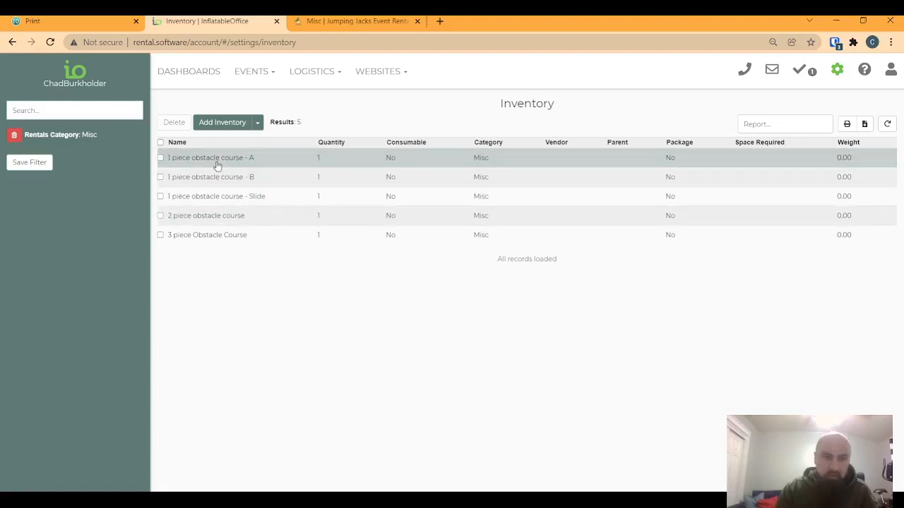
Open the accessories section of the 3 piece Obstacle Course and show its advanced accessories options
click(206, 236)
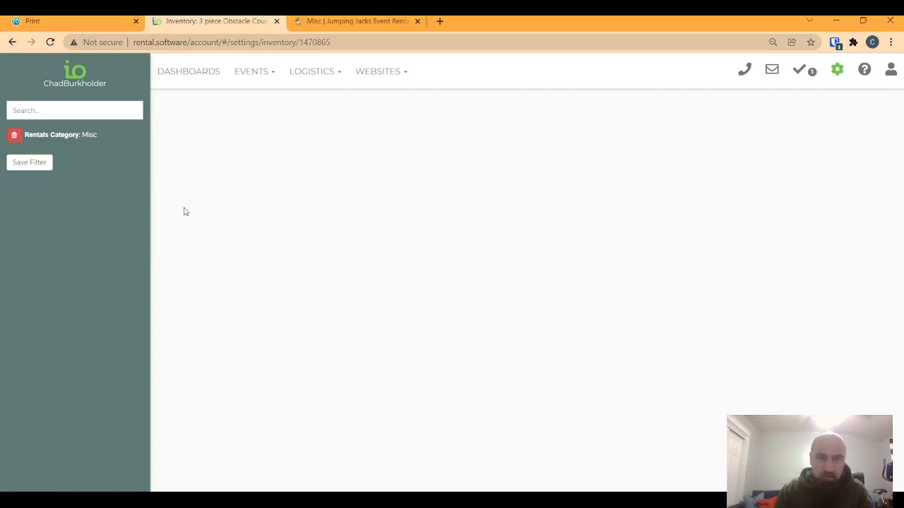
click(48, 273)
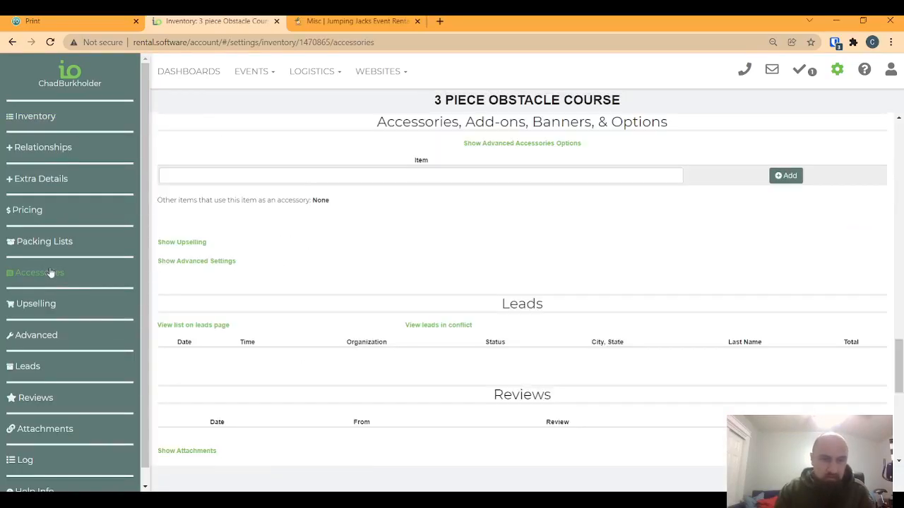
click(501, 142)
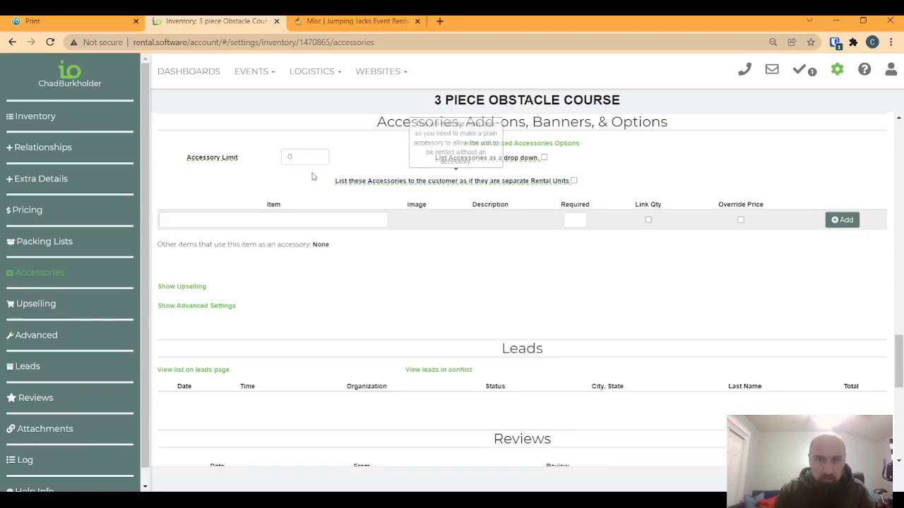
Add 1 piece obstacle course - A as an accessory with required quantity 1 and linked quantity
click(284, 221)
text(1 piece)
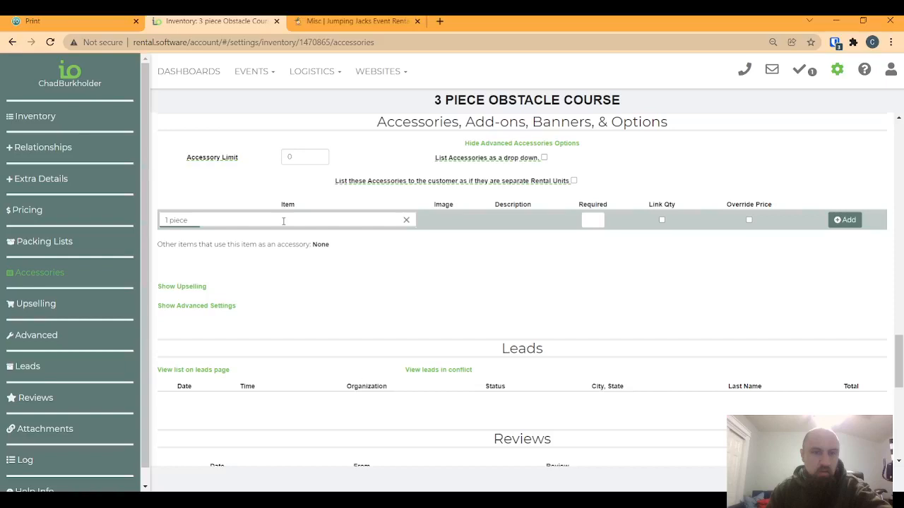
click(178, 244)
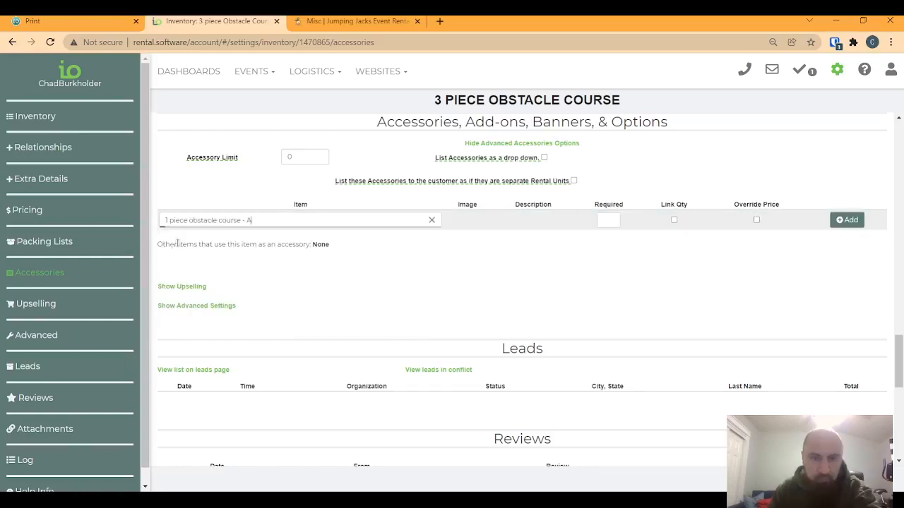
click(595, 220)
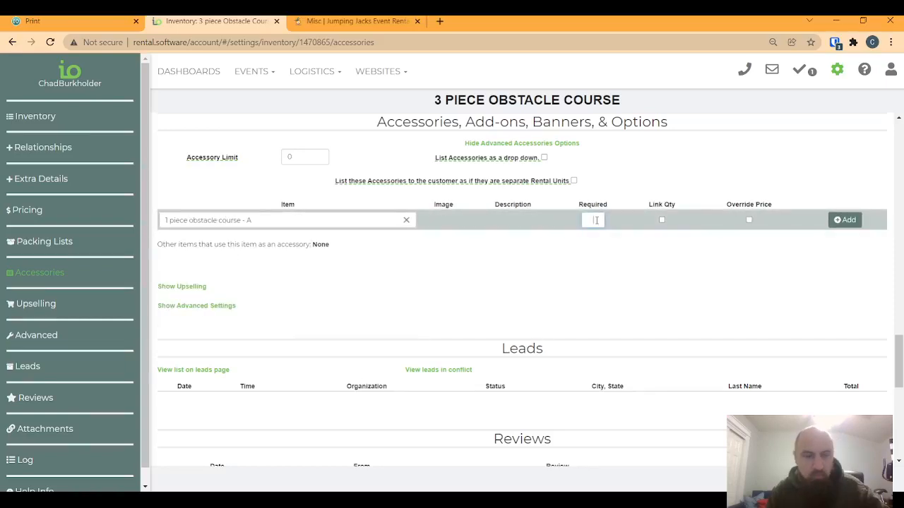
click(844, 220)
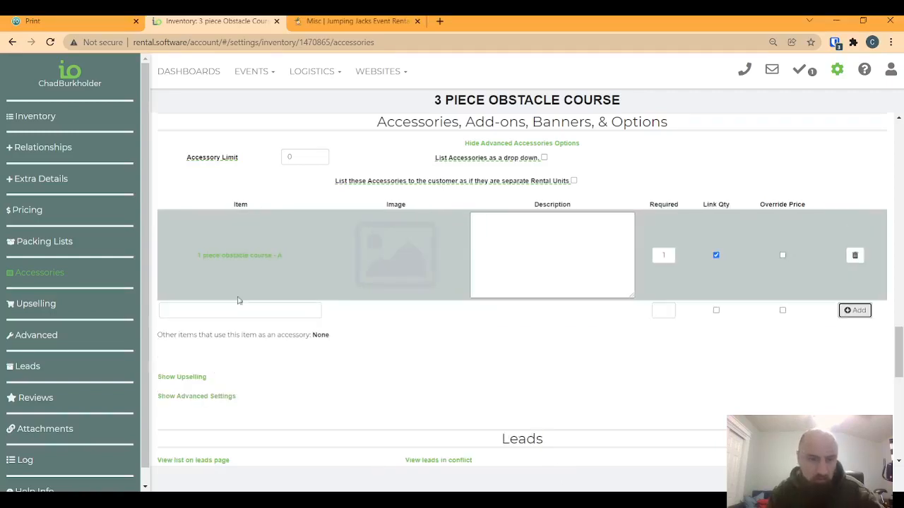
Add 1 piece obstacle course - B as an accessory with required quantity 1 and linked quantity
click(230, 308)
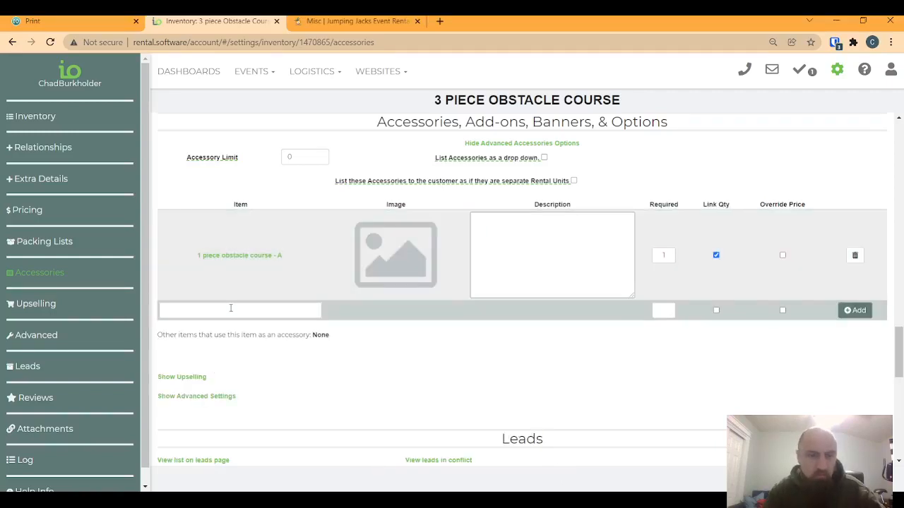
text(1 piece)
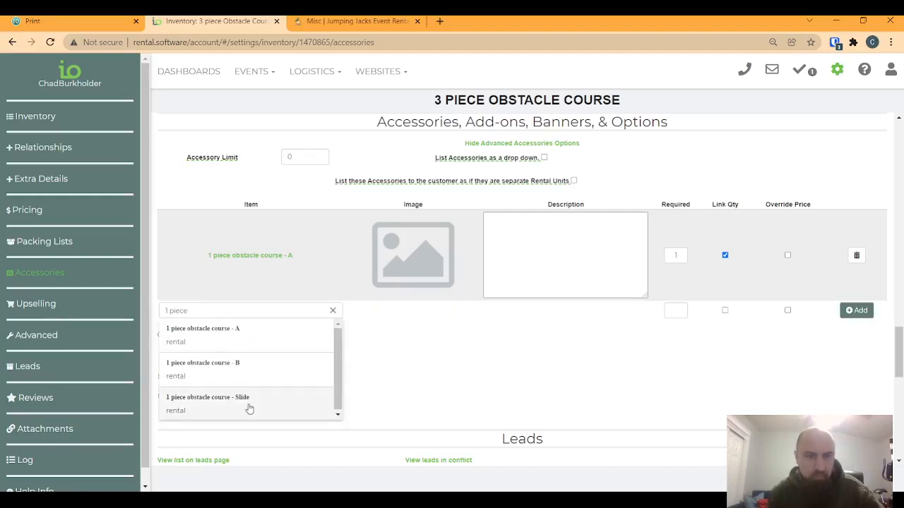
click(203, 363)
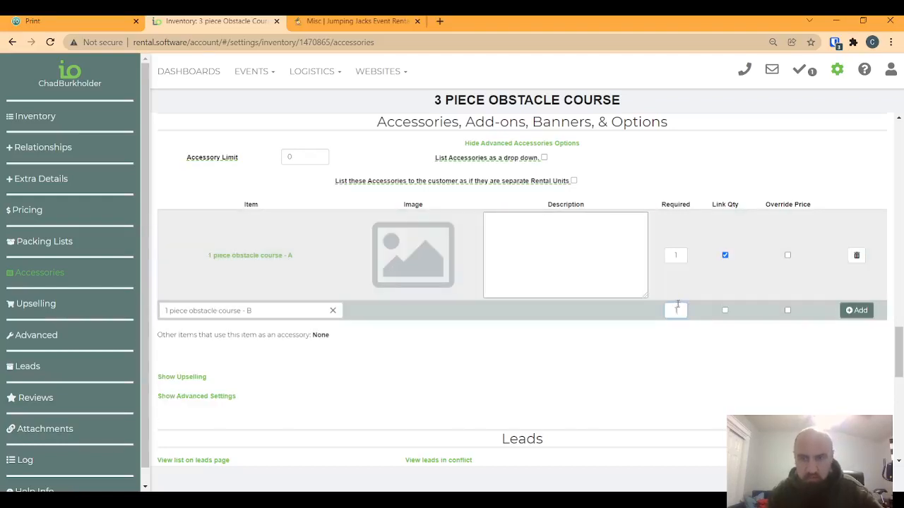
click(725, 311)
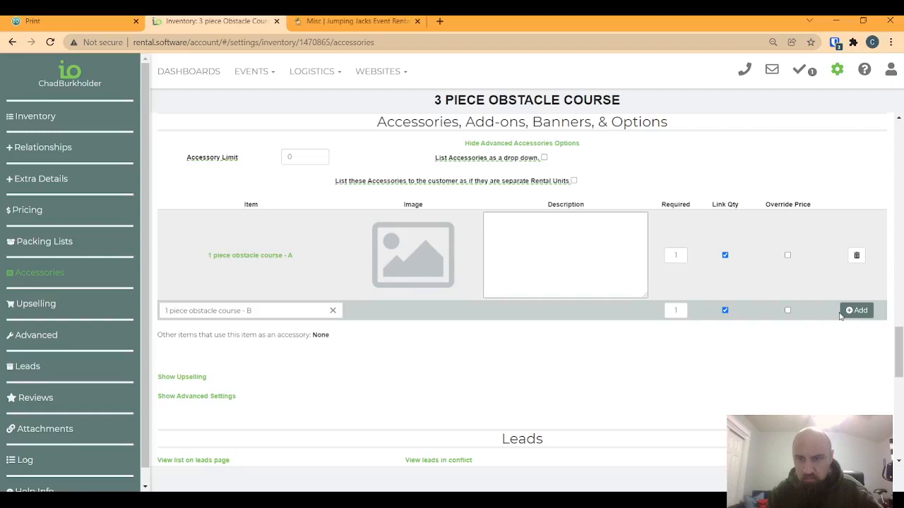
click(842, 314)
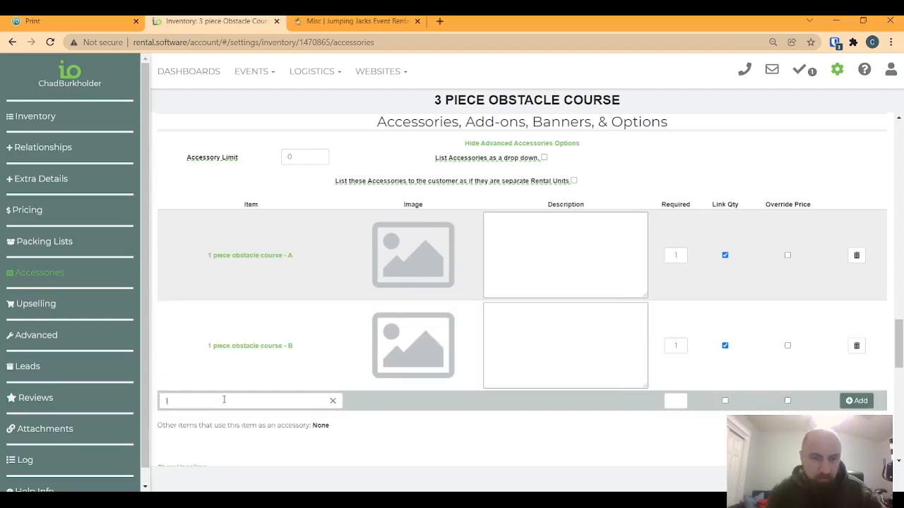
Add 1 piece obstacle course - Slide as an accessory with required quantity 1 and linked quantity
click(224, 399)
text(1 piece)
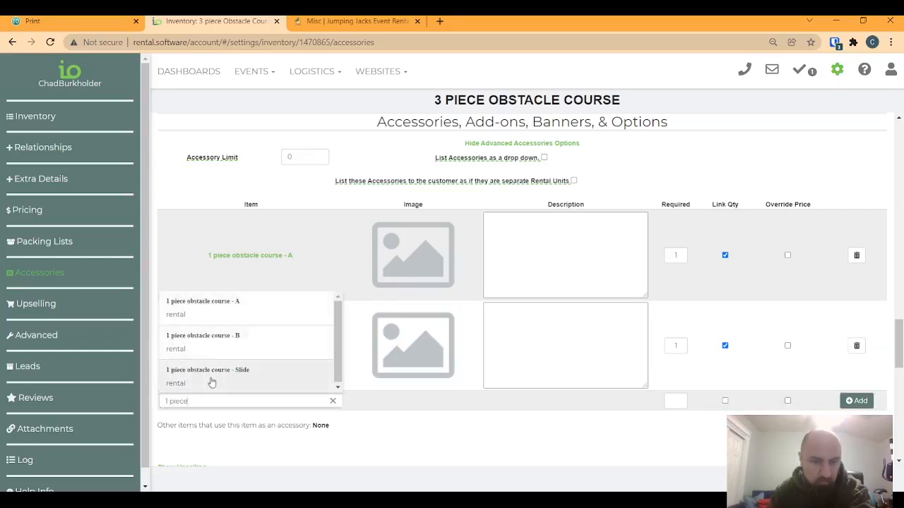
click(212, 377)
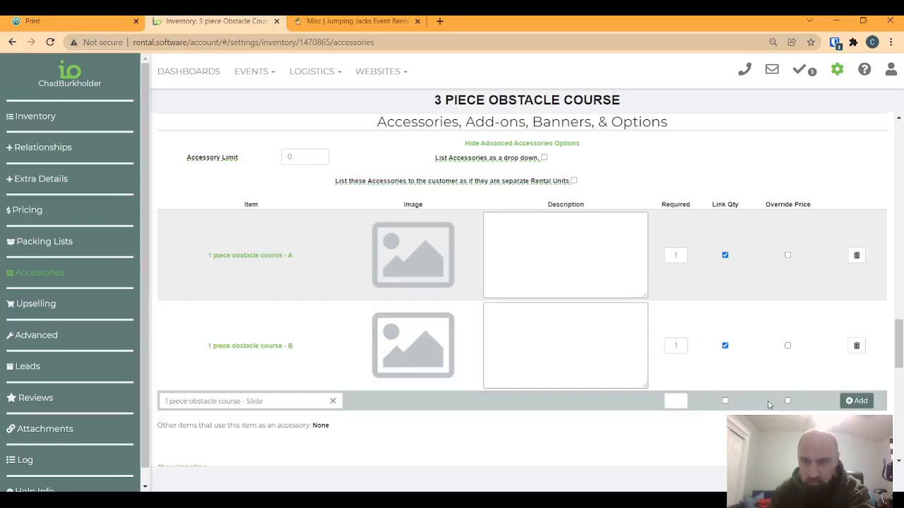
click(725, 400)
click(857, 400)
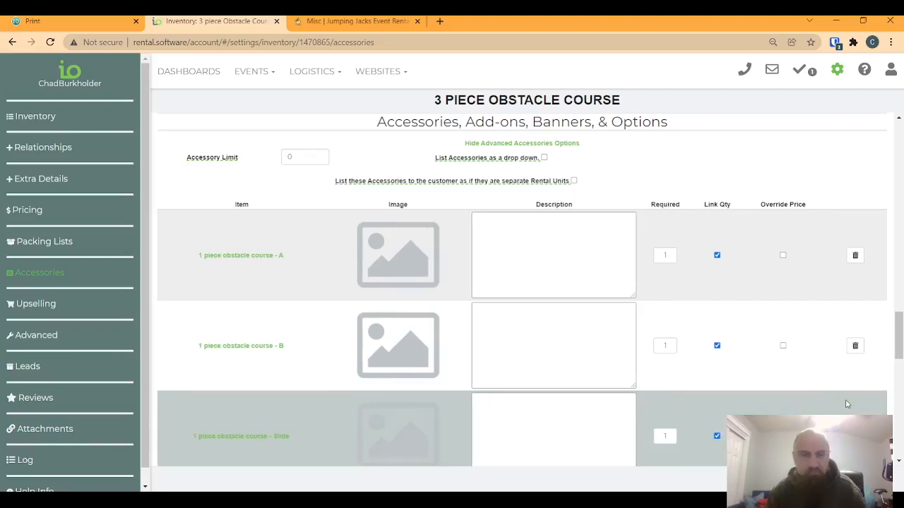
Review the accessory rows of the 3 piece Obstacle Course and return to the inventory list
scroll(633, 281, down, 1)
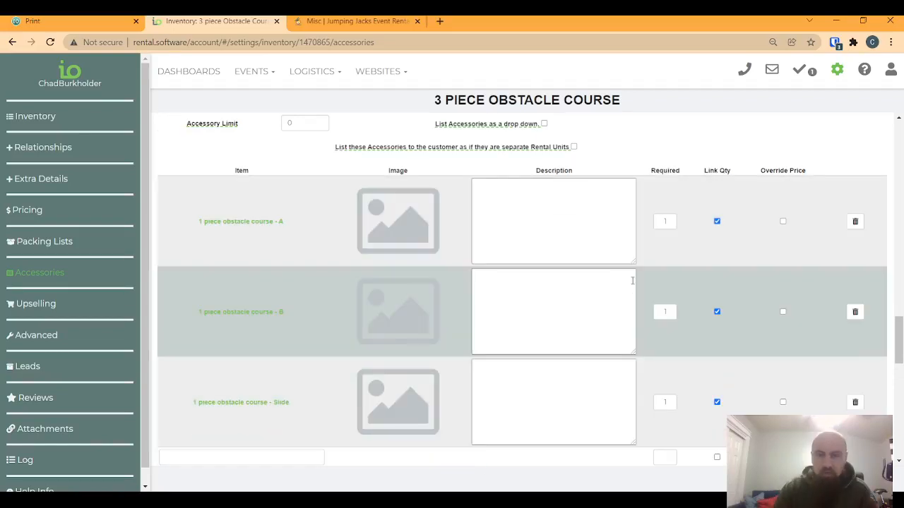
scroll(633, 281, down, 4)
scroll(571, 151, up, 5)
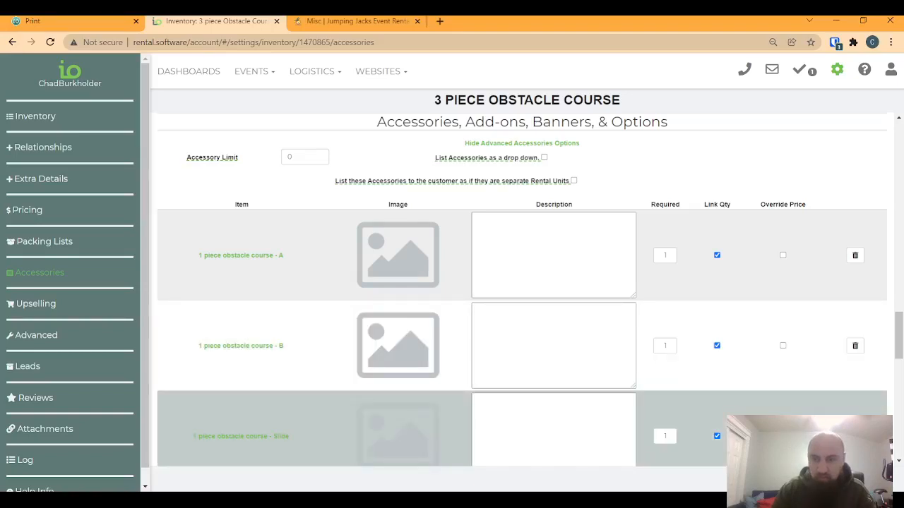
key(alt+Left)
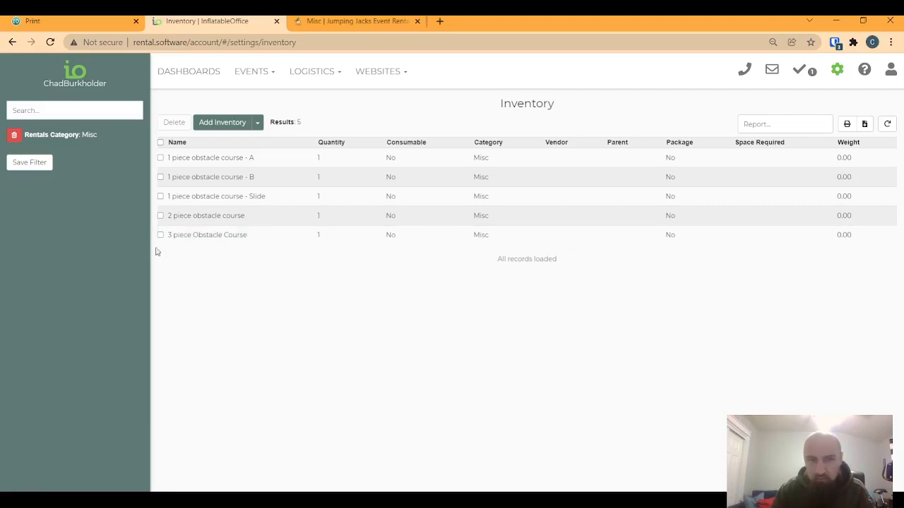
Reopen the 3 piece Obstacle Course and check the required and linked quantity settings of its accessories
click(195, 243)
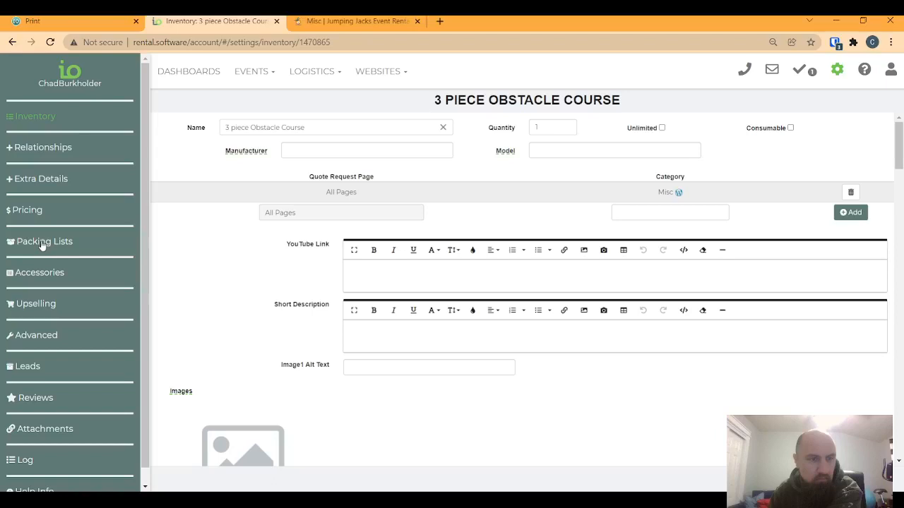
click(39, 273)
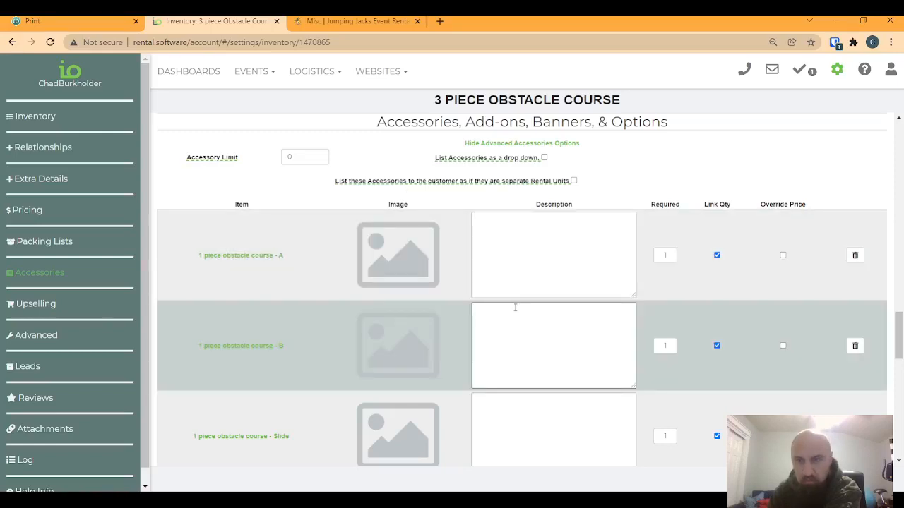
scroll(515, 308, down, 4)
scroll(515, 309, up, 4)
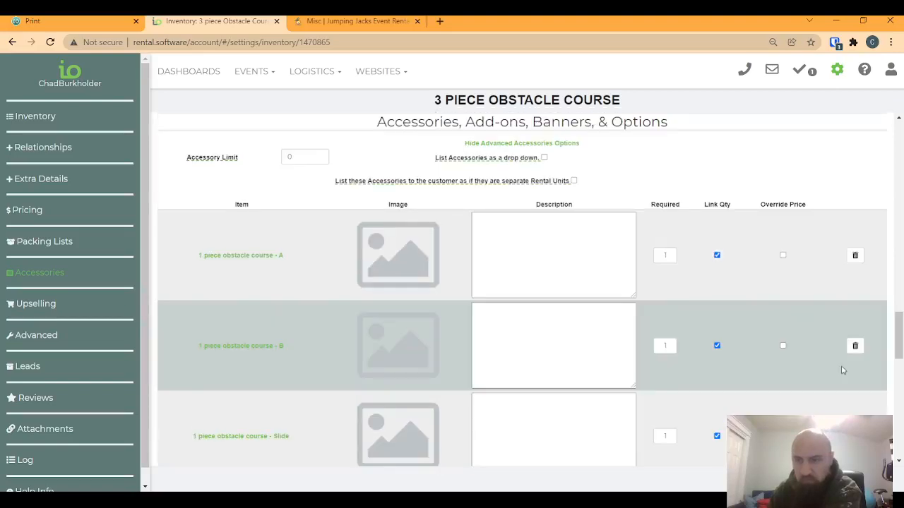
mouse_move(394, 243)
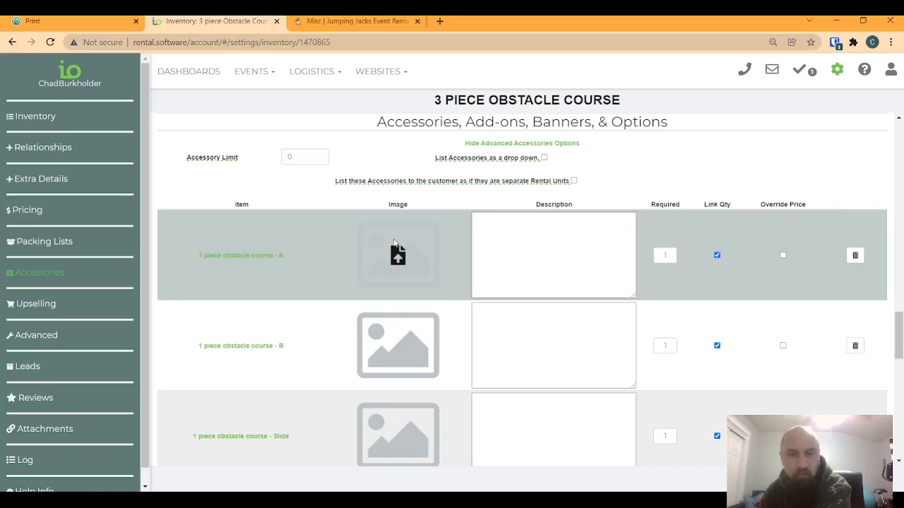
Open the accessories section of the 2 piece obstacle course and show its advanced accessories options
key(alt+Left)
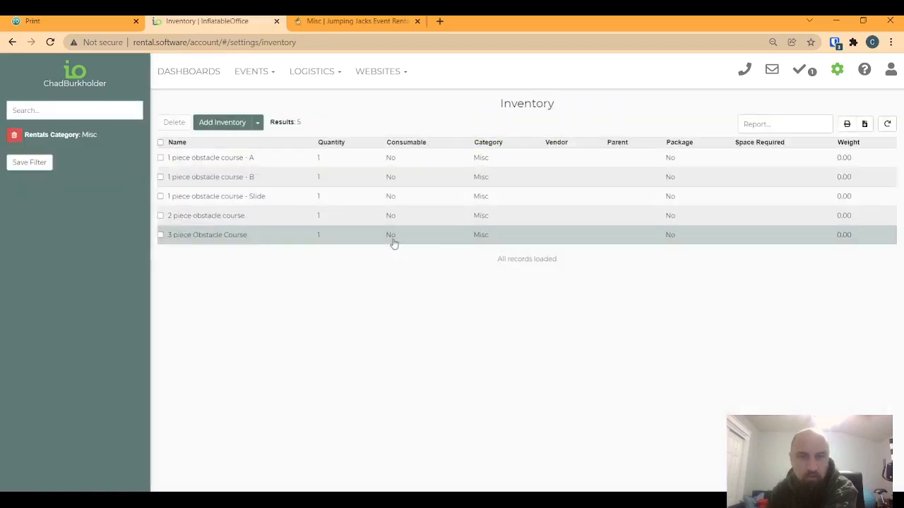
click(169, 220)
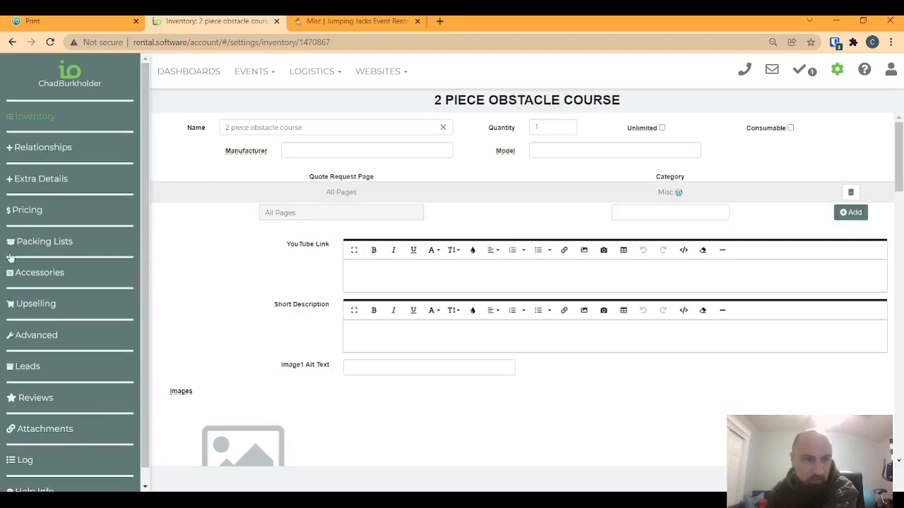
click(34, 280)
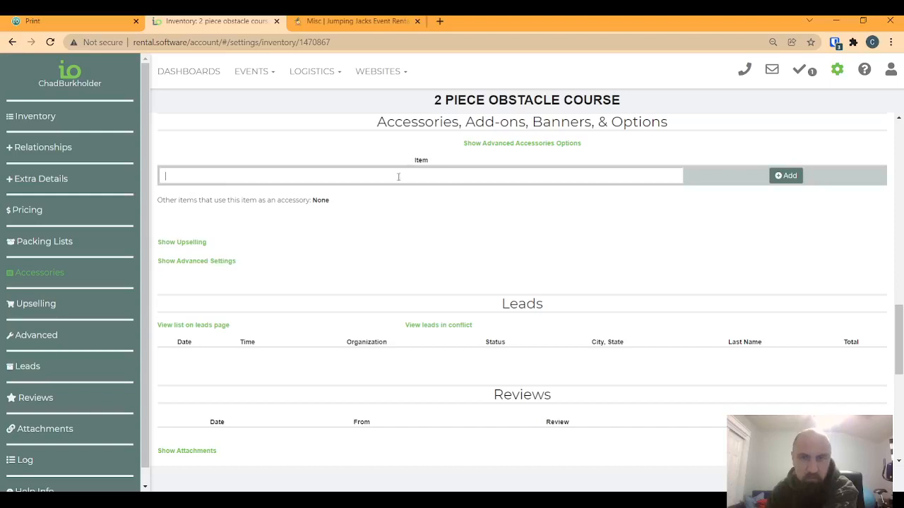
click(508, 143)
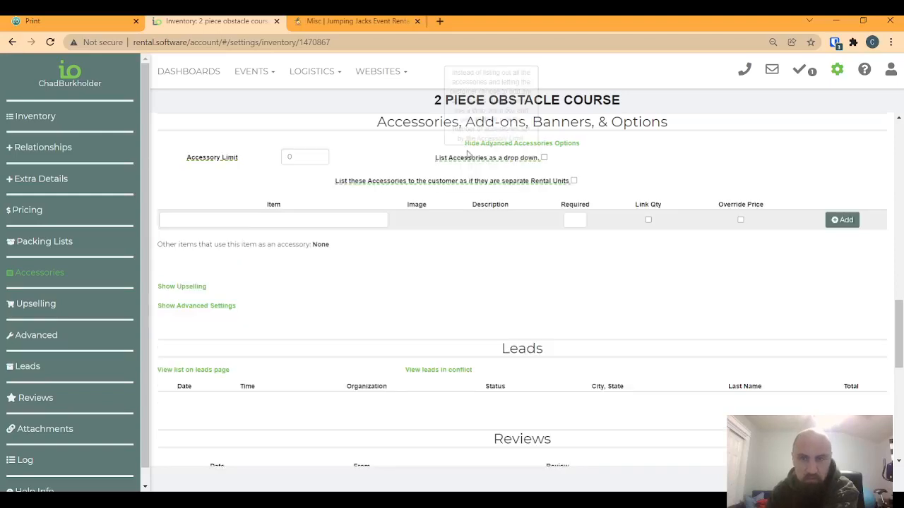
Add 1 piece obstacle course - A to the 2 piece course as an accessory with required quantity 1 and linked quantity
click(281, 224)
text(1 piece)
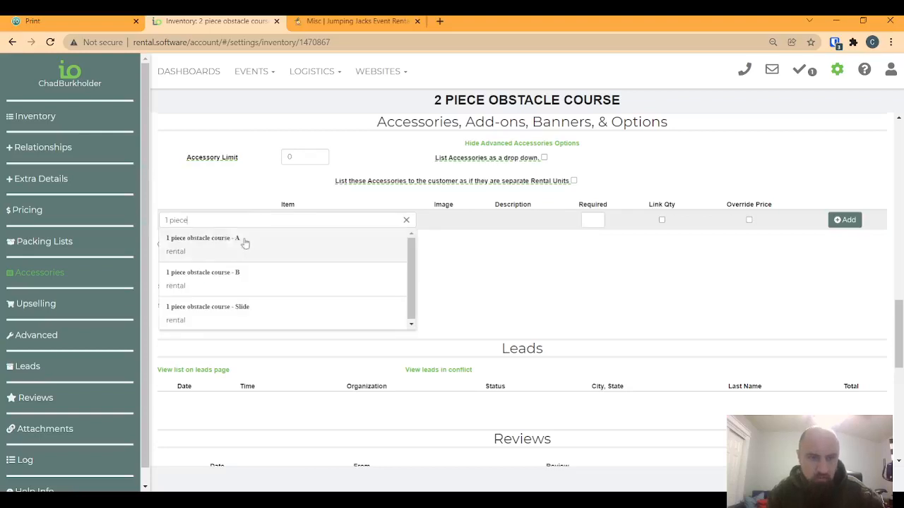
click(281, 236)
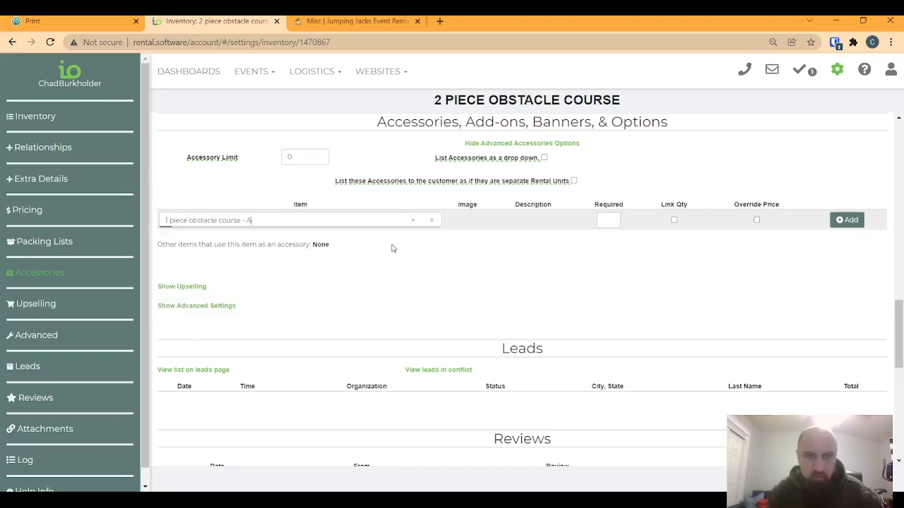
click(593, 220)
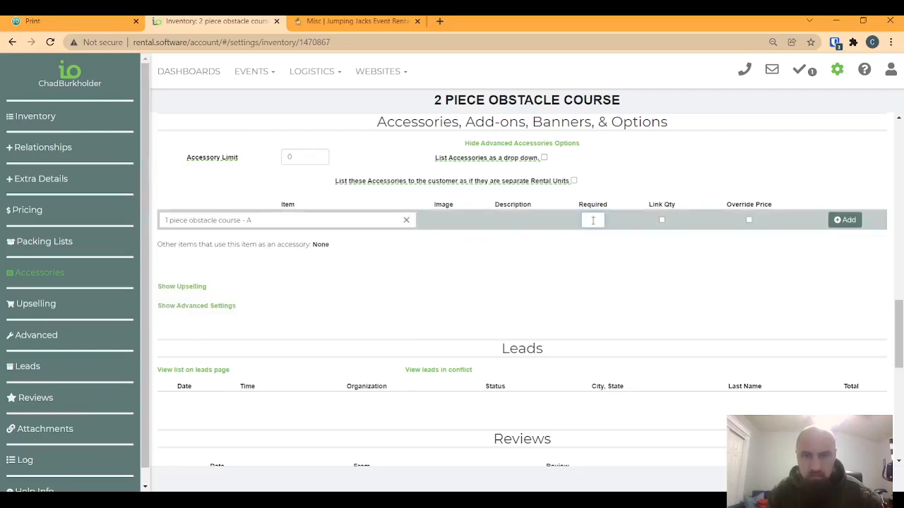
click(662, 220)
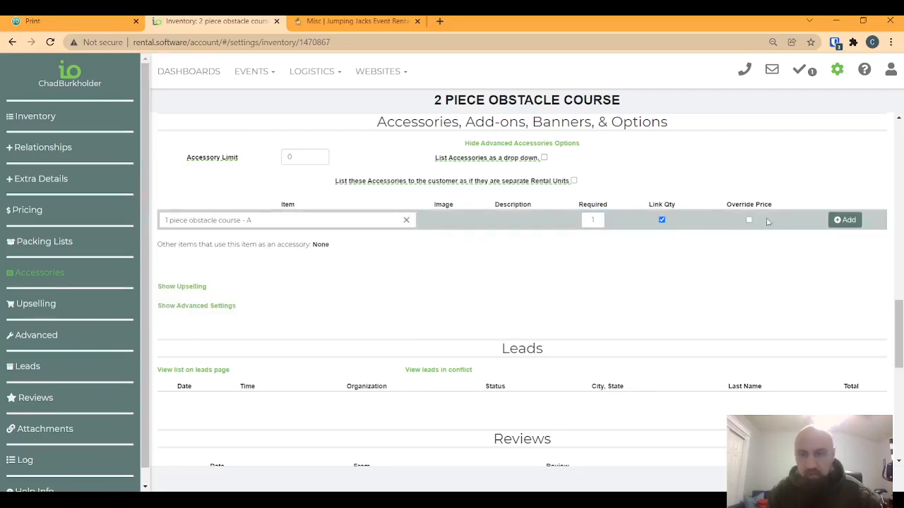
click(845, 220)
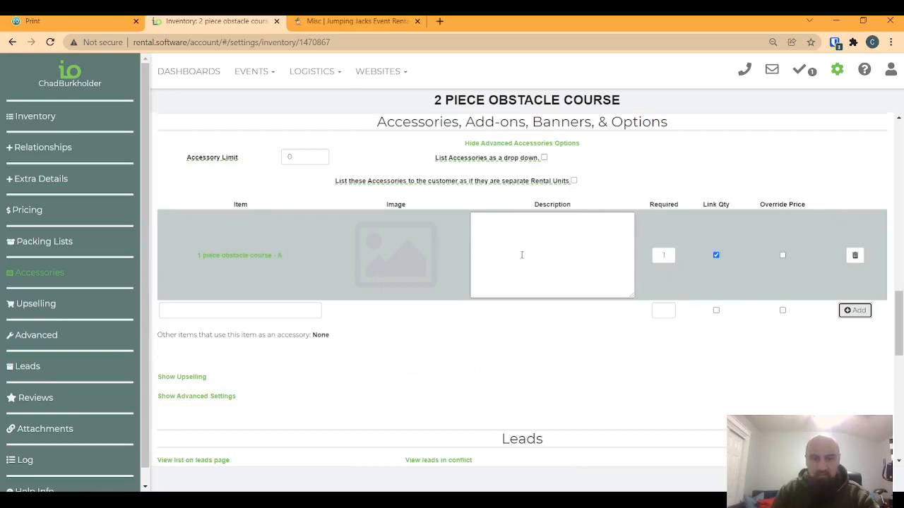
Add 1 piece obstacle course - B as an accessory with required quantity 1 and linked quantity, save, and return to the inventory list
click(214, 316)
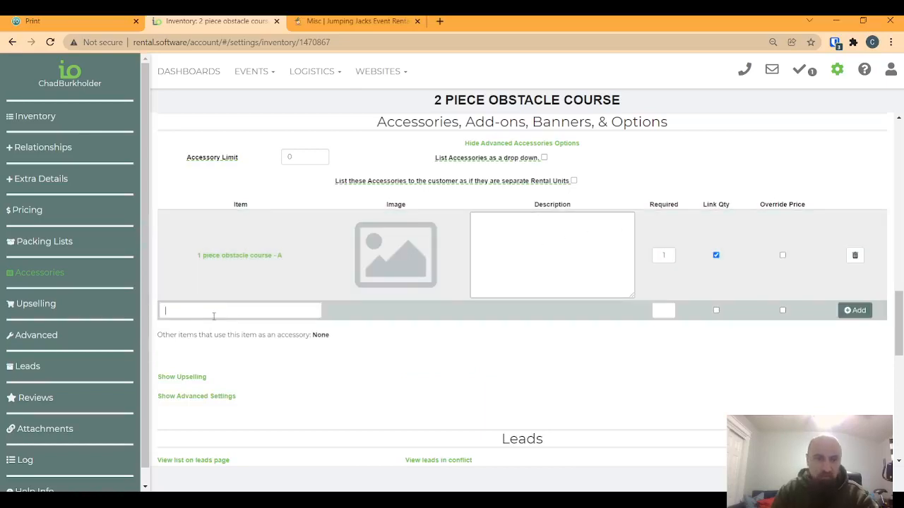
text(1 piece)
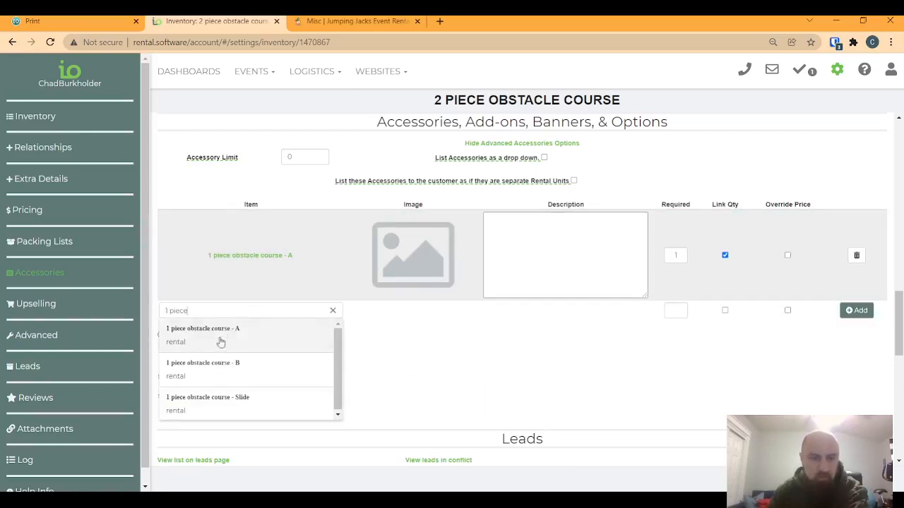
click(247, 362)
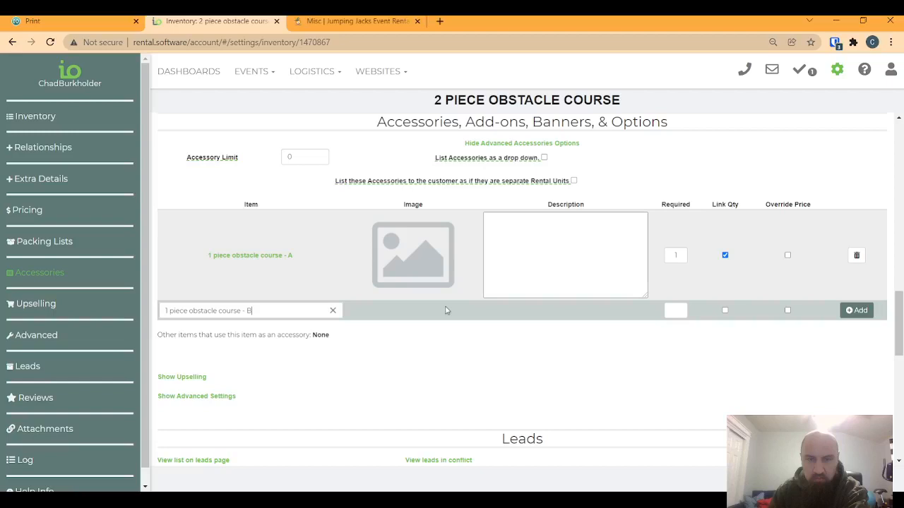
click(724, 310)
click(857, 311)
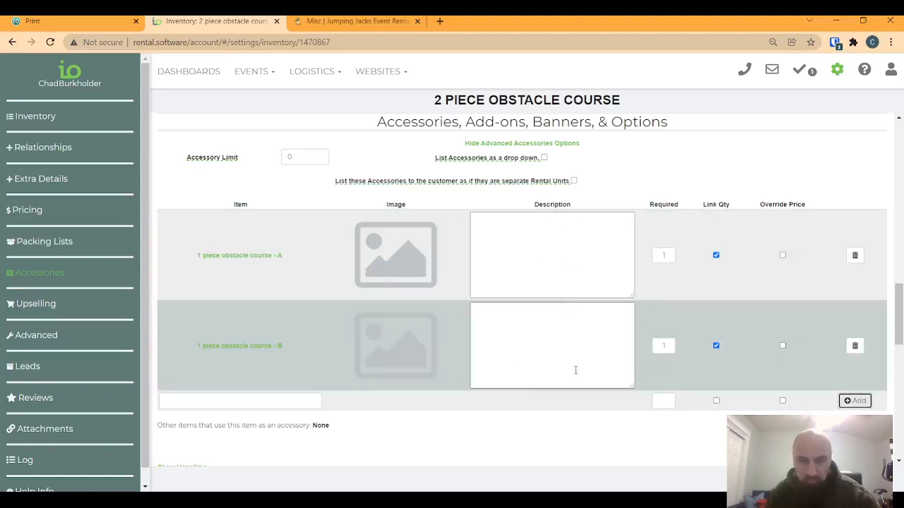
click(878, 481)
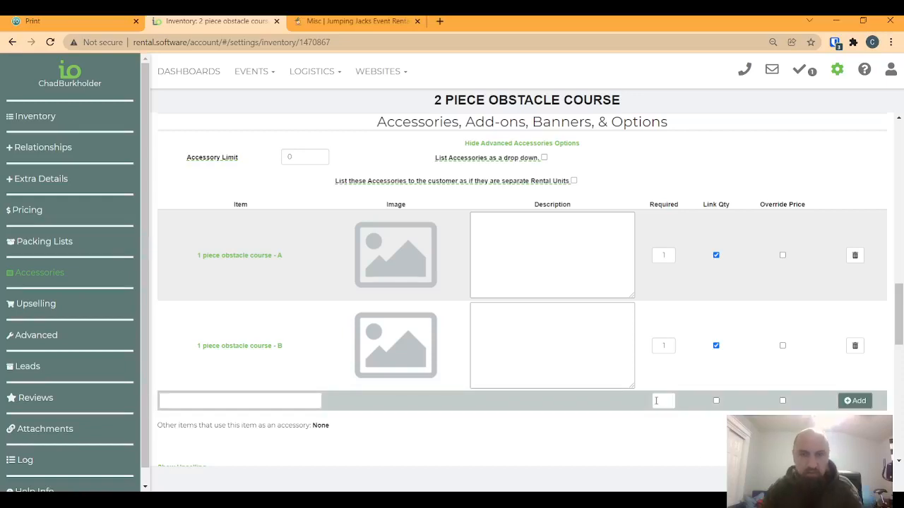
key(alt+Left)
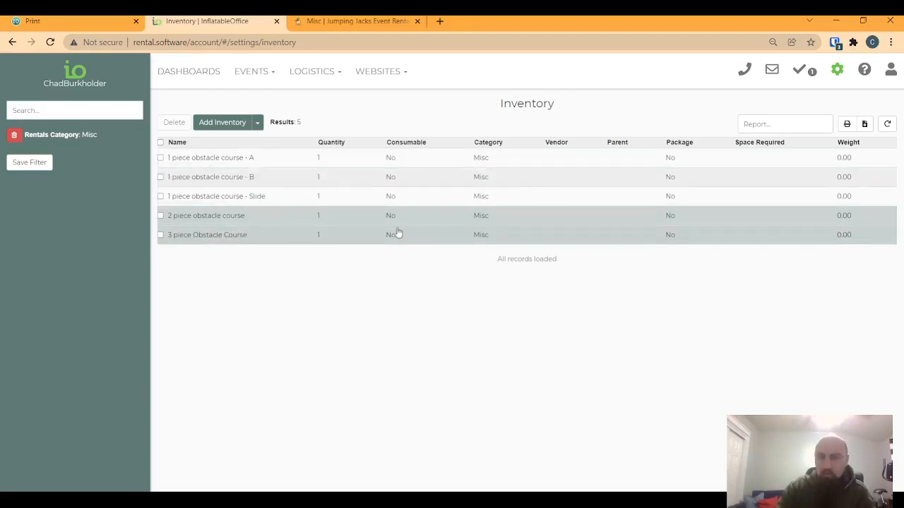
Examine how the printed packing list nests The Royal Guard's Package, its combo and blower accessories, and the combo's tarp, stakes and sandbags
click(97, 24)
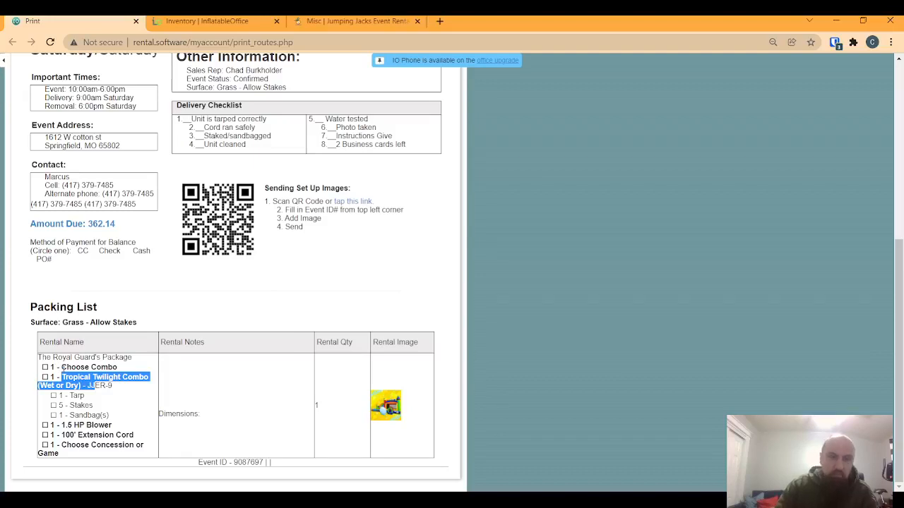
drag(49, 367, 120, 369)
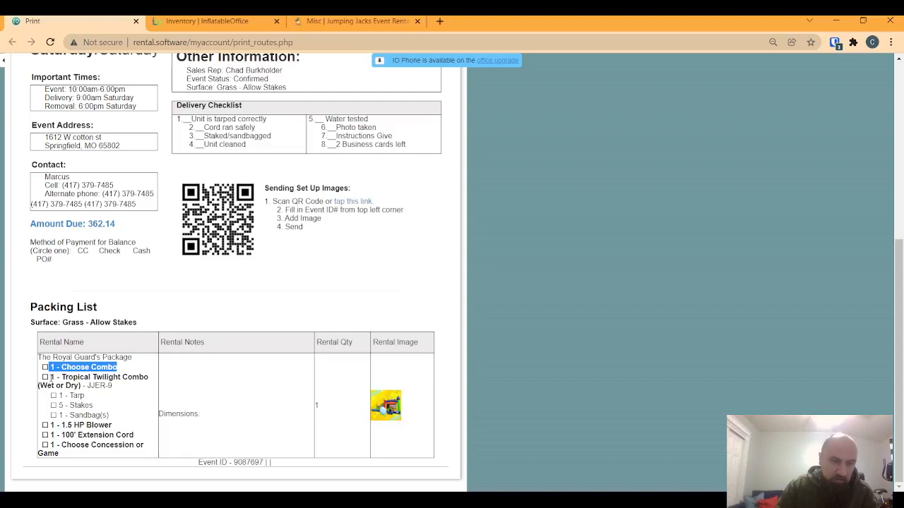
drag(51, 378, 84, 385)
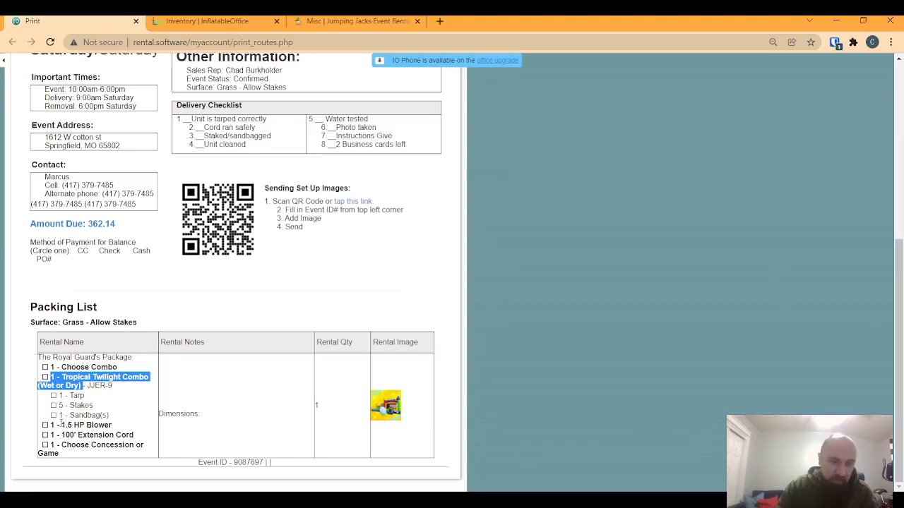
click(50, 426)
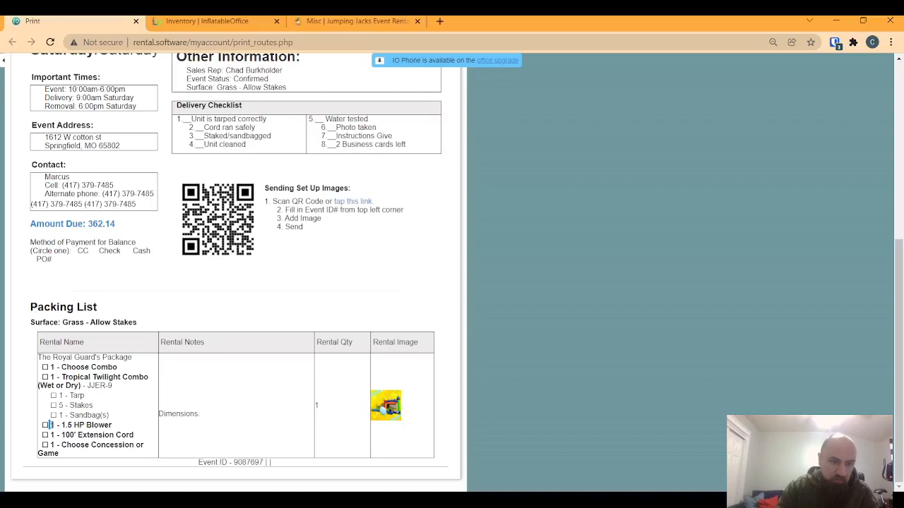
drag(50, 425, 112, 426)
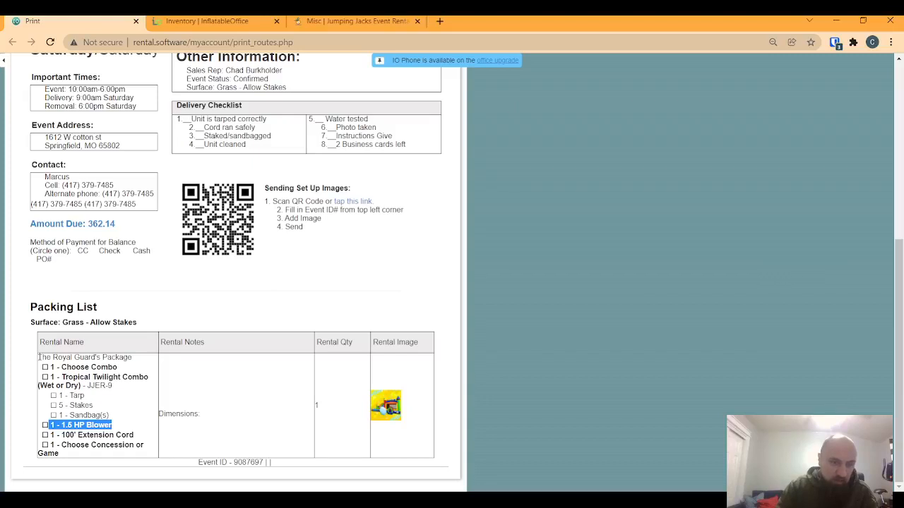
drag(39, 358, 132, 358)
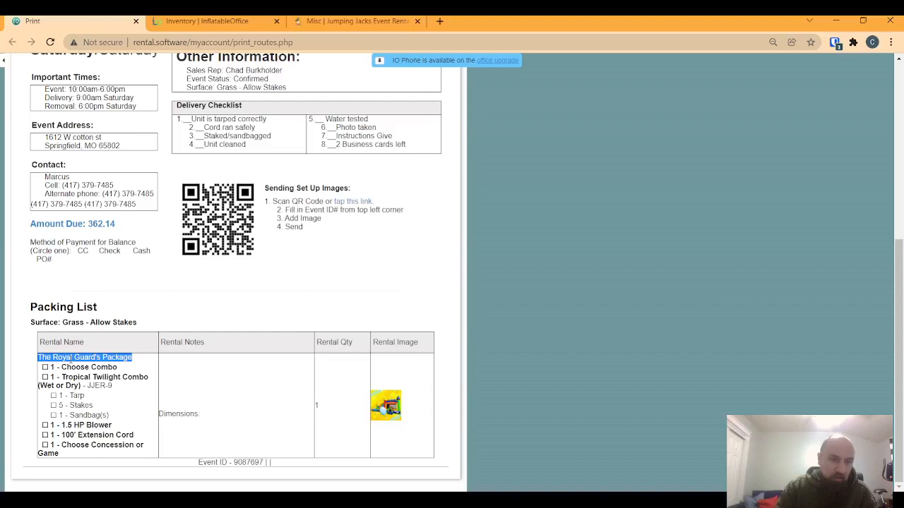
click(39, 358)
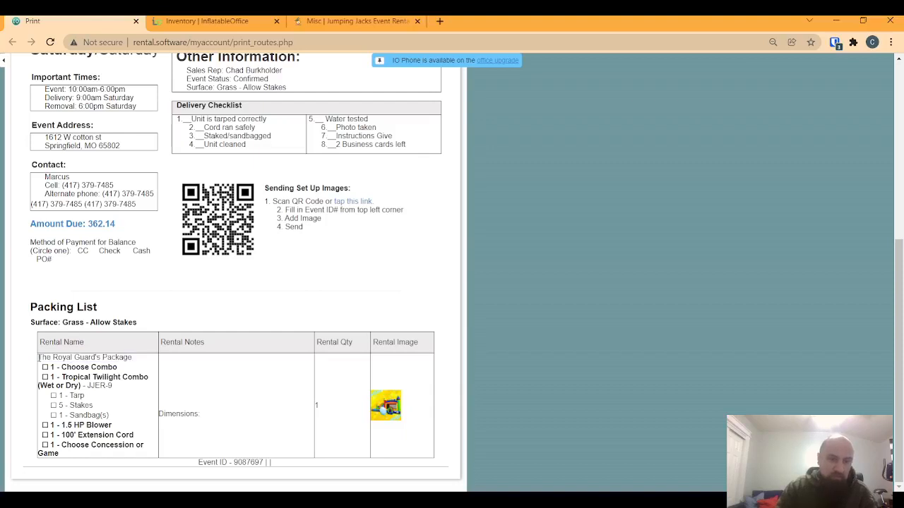
drag(38, 358, 141, 362)
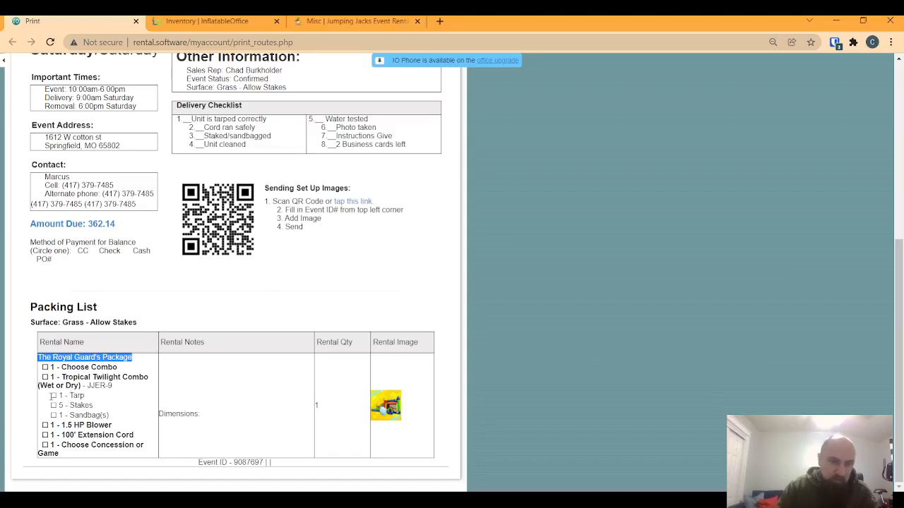
drag(53, 396, 111, 423)
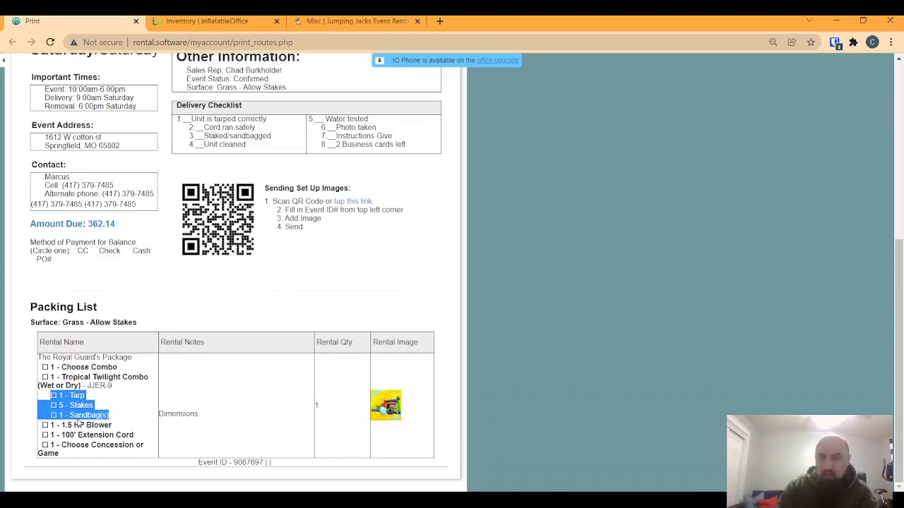
Return to the inventory, start a new inventory item and show its conditional pricing options
click(219, 22)
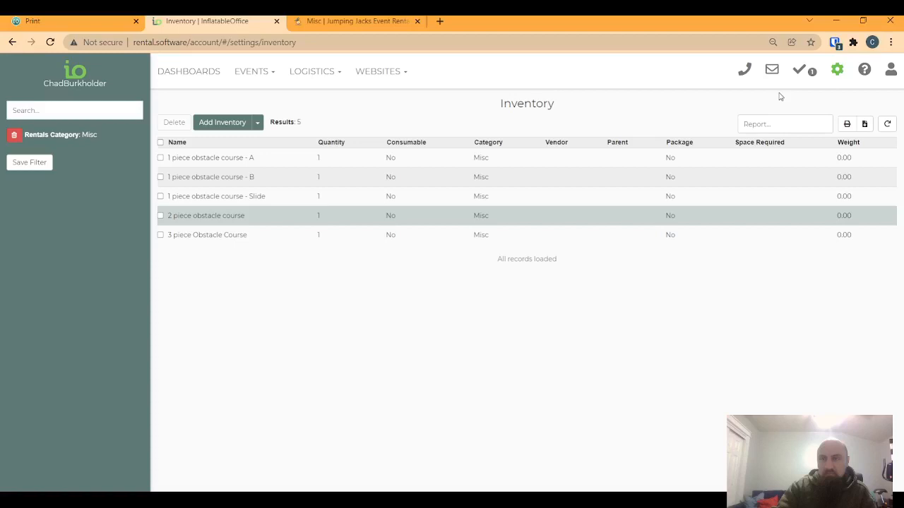
click(259, 125)
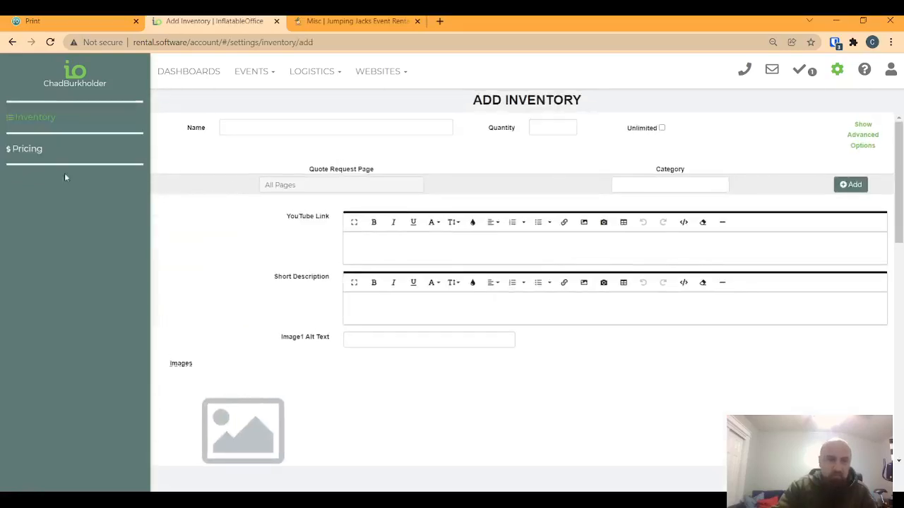
click(31, 150)
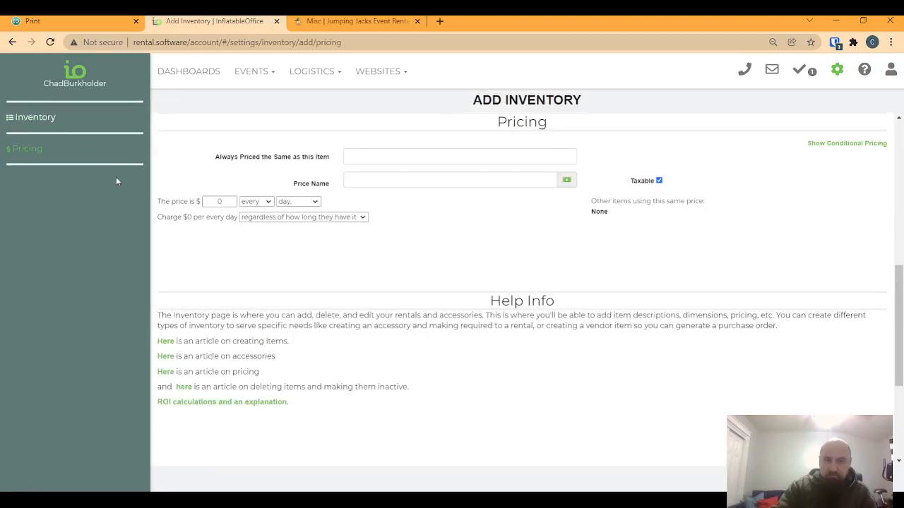
click(848, 144)
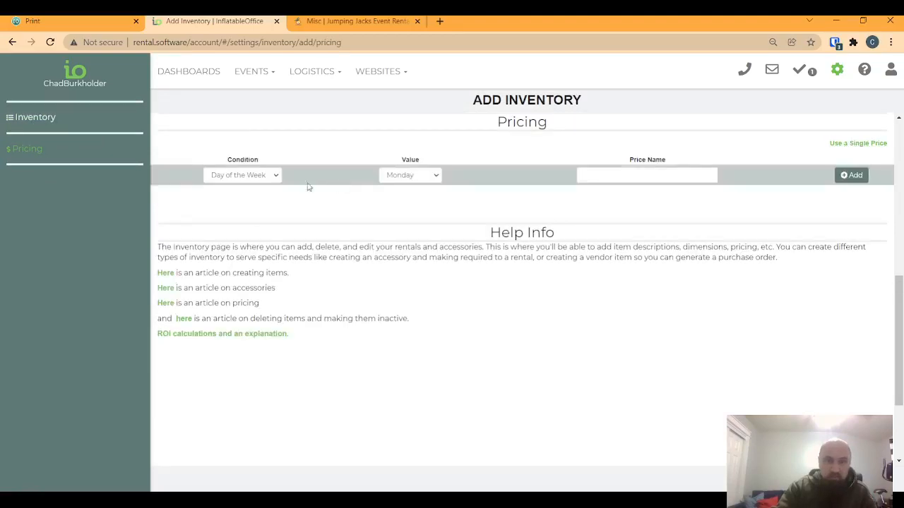
Try Location with the value Warehouse as the price condition, and return the condition to Day of the Week
click(270, 178)
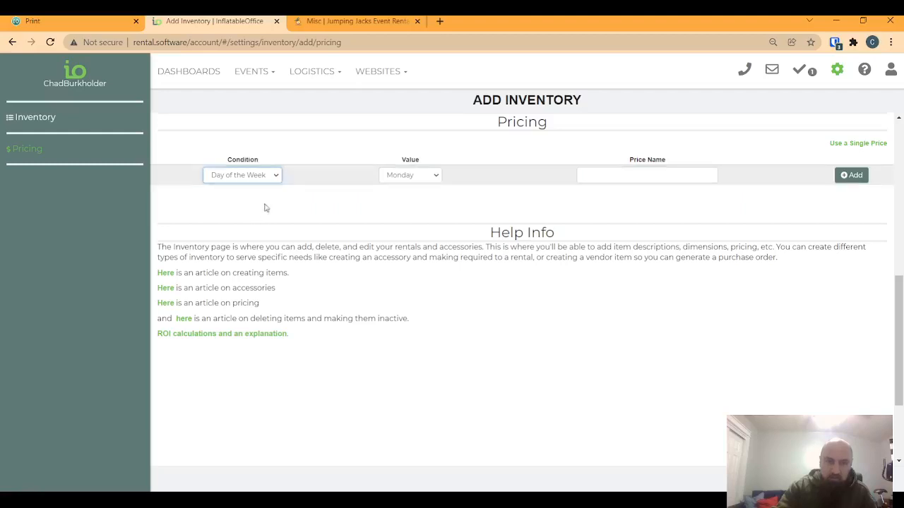
click(271, 210)
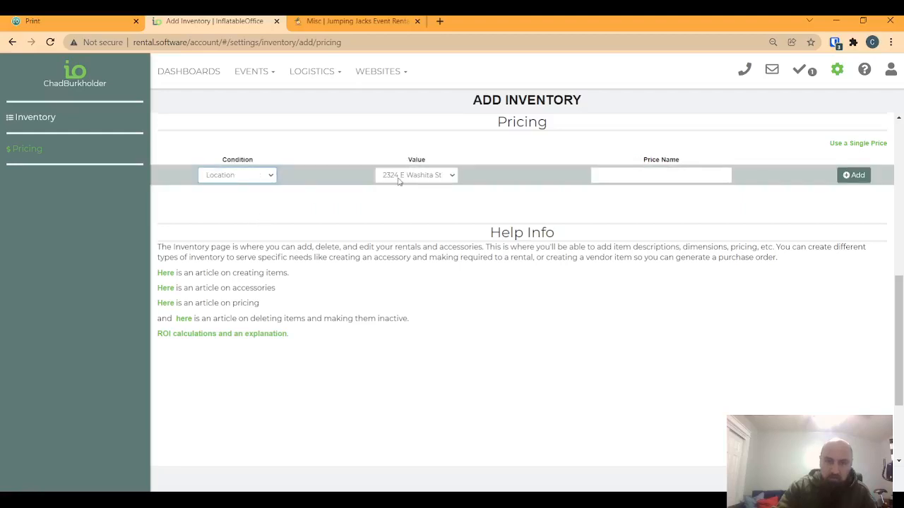
click(398, 180)
click(431, 189)
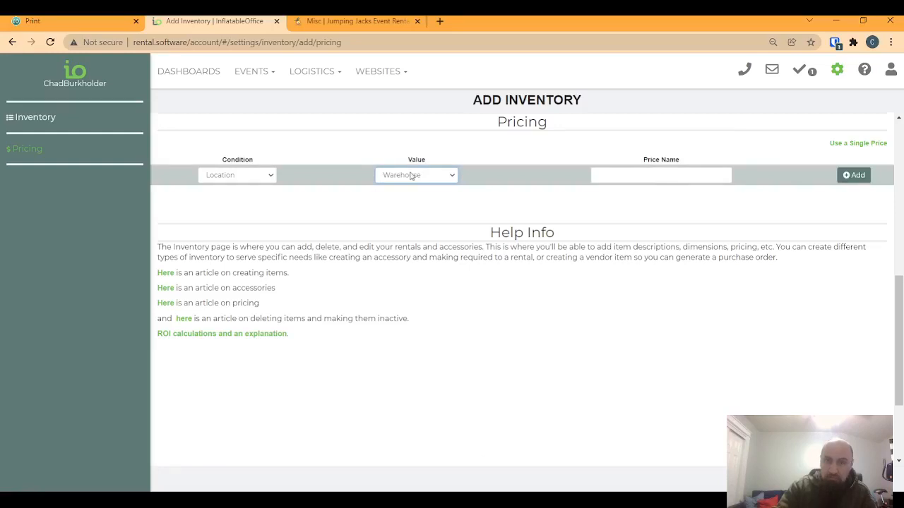
click(234, 176)
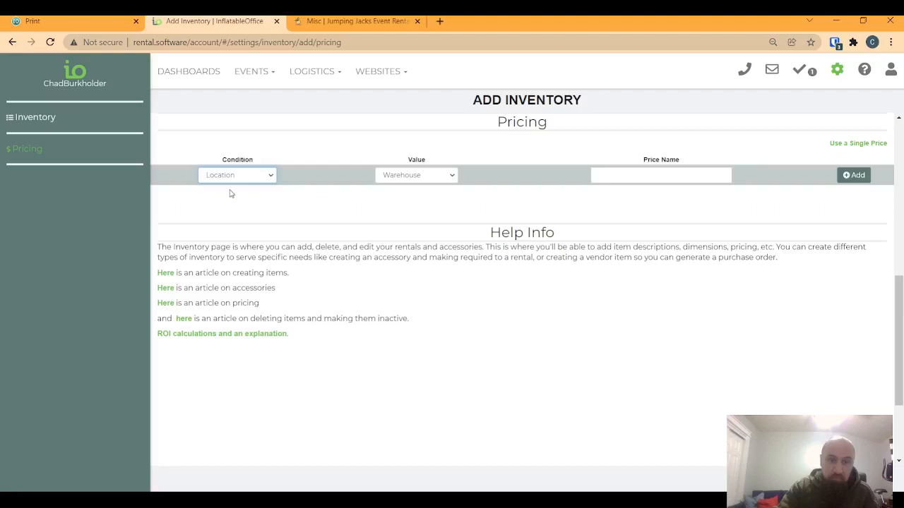
click(232, 194)
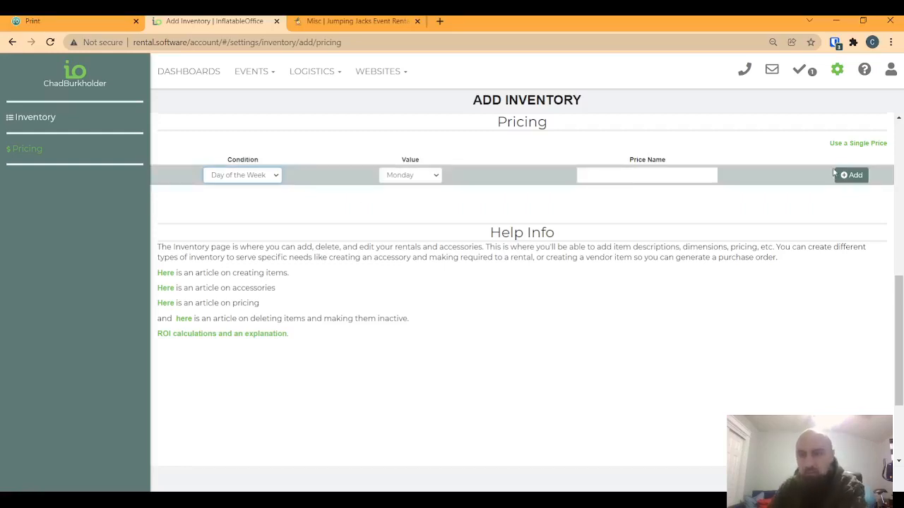
Switch the new item to a single price charged every 3 hours
click(856, 143)
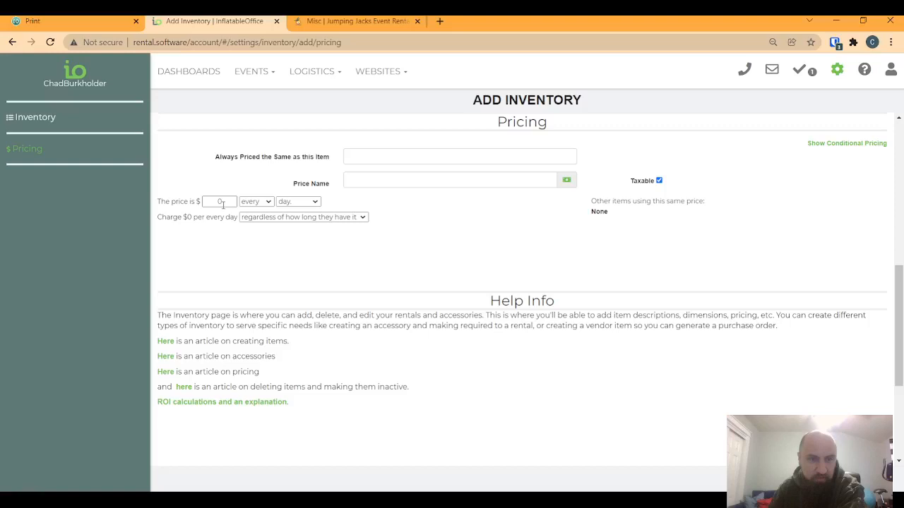
click(299, 202)
click(295, 242)
click(290, 202)
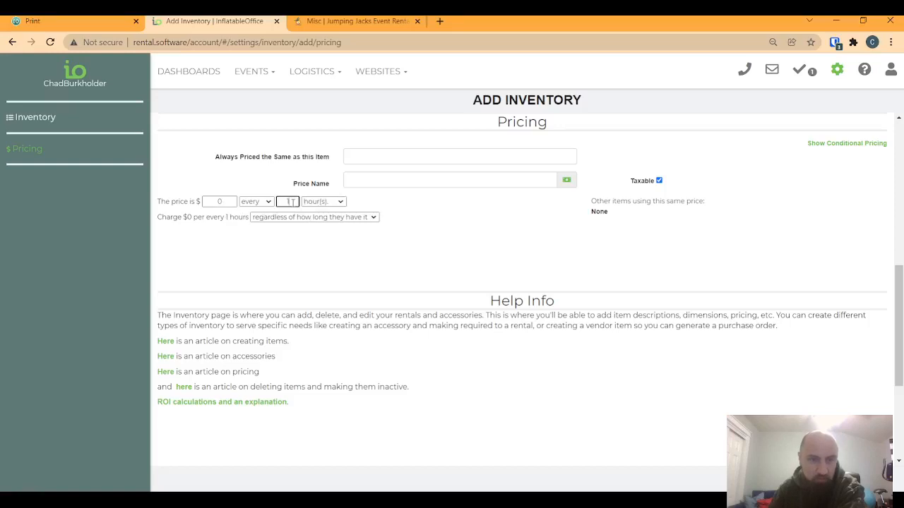
key(BackSpace)
text(3)
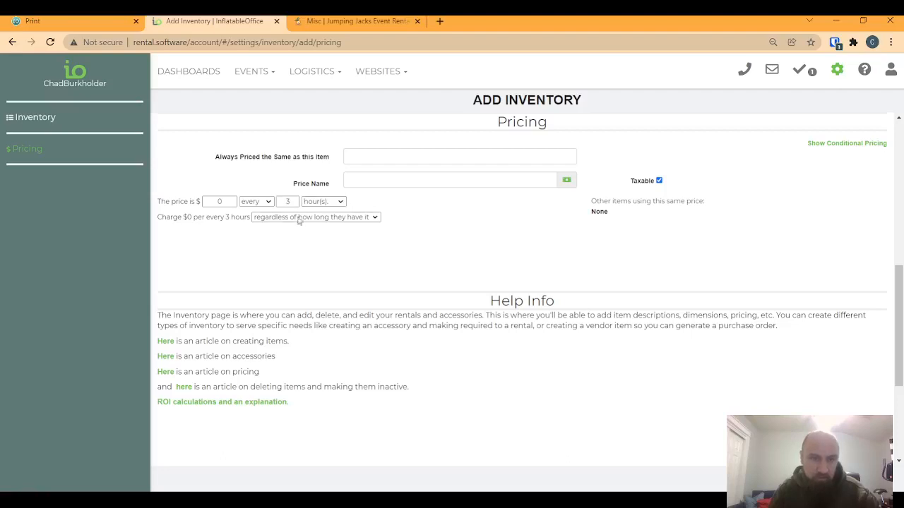
Limit the recurring charge to until 8 hours and open the price that applies after that period for entry
click(289, 240)
double_click(294, 219)
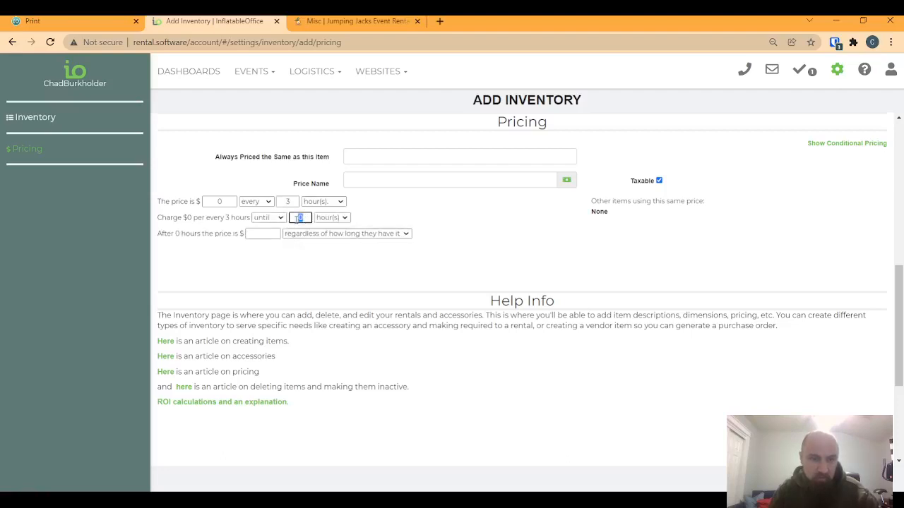
text(8)
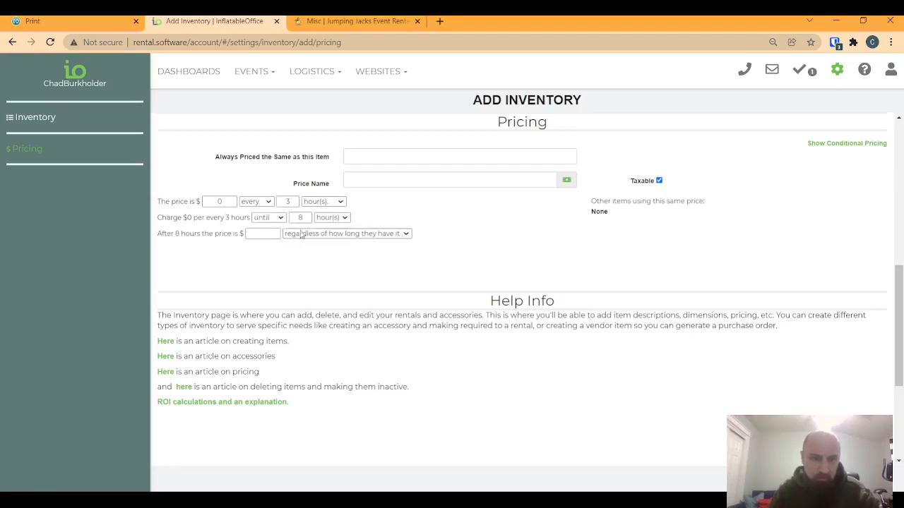
click(272, 234)
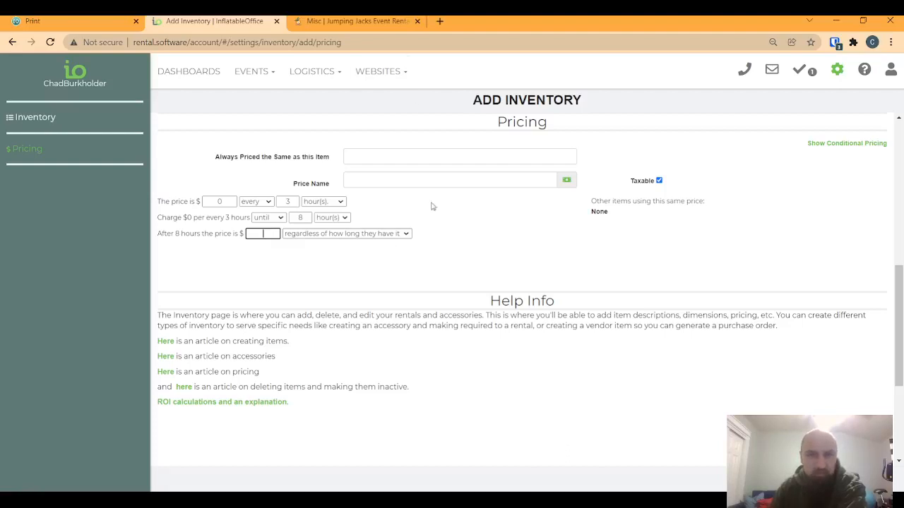
Show the advanced options of the new inventory item
scroll(419, 236, up, 10)
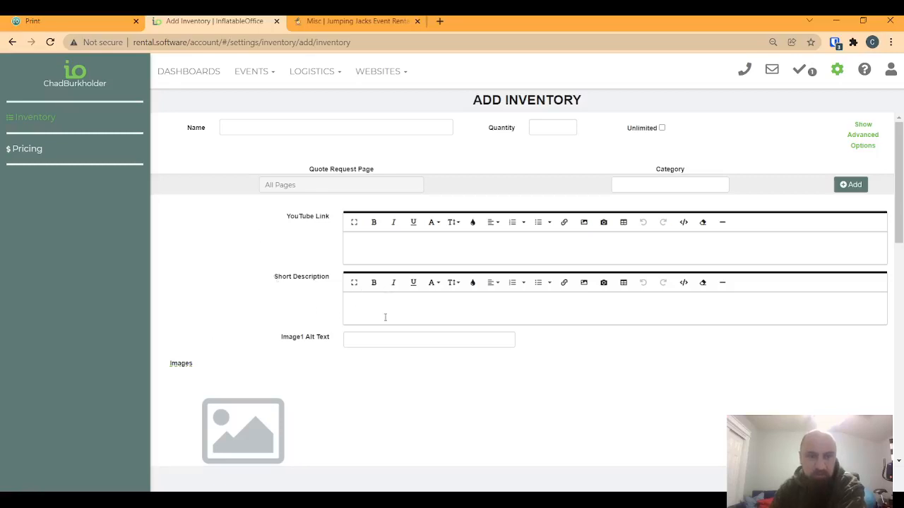
scroll(404, 368, down, 5)
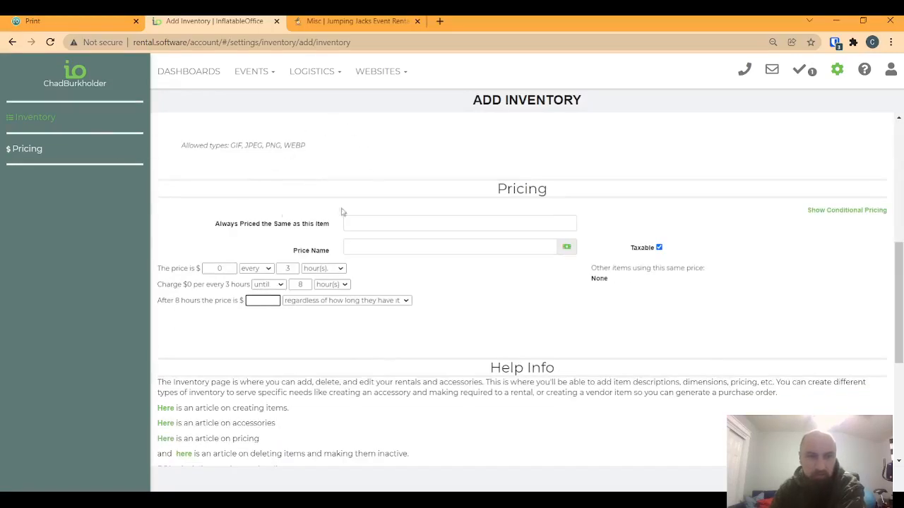
scroll(339, 210, up, 4)
scroll(858, 192, up, 1)
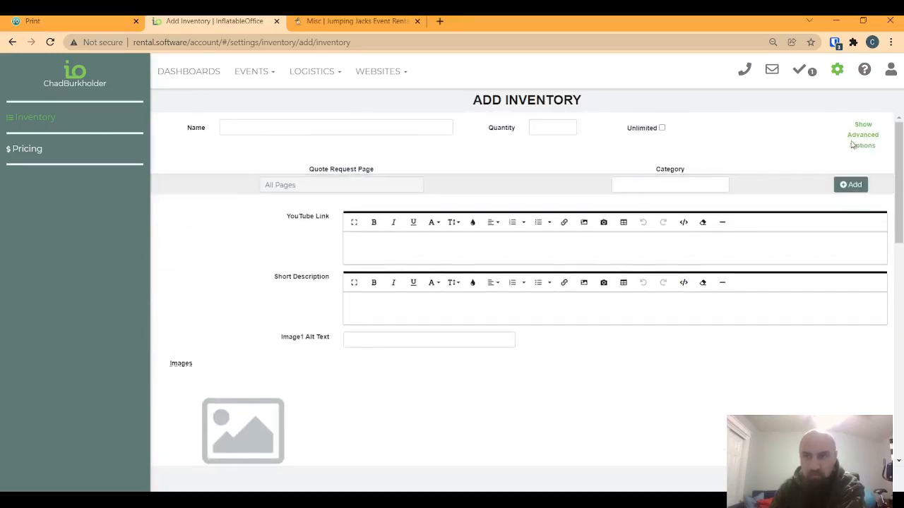
click(855, 139)
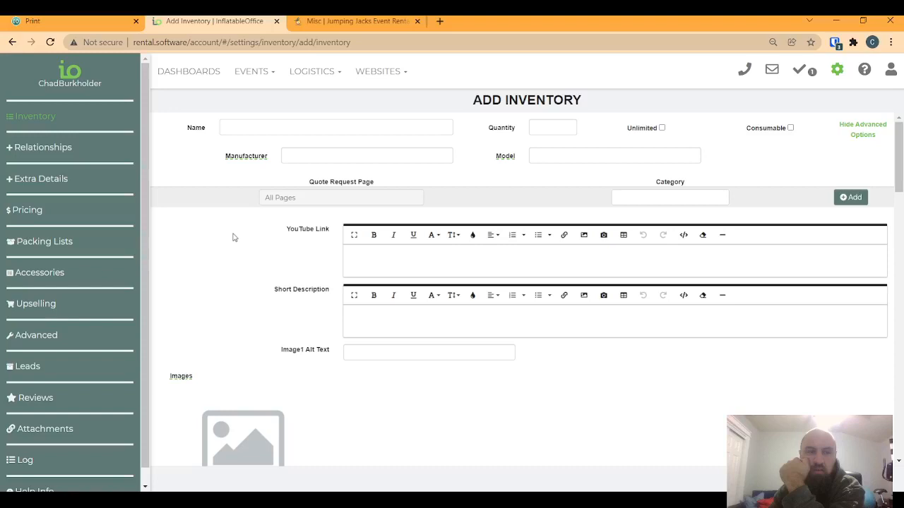
Examine the new item's advanced settings and its set up time, tear down time and electric fields
click(34, 341)
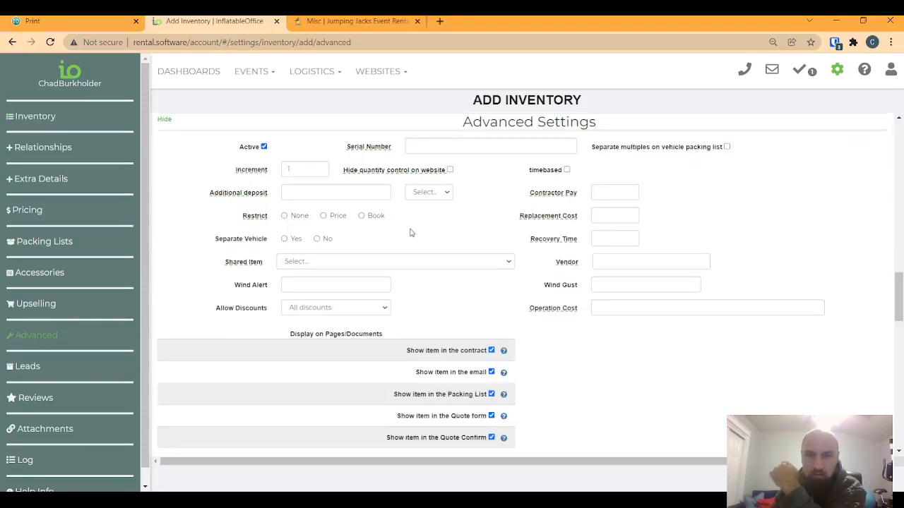
scroll(410, 233, up, 10)
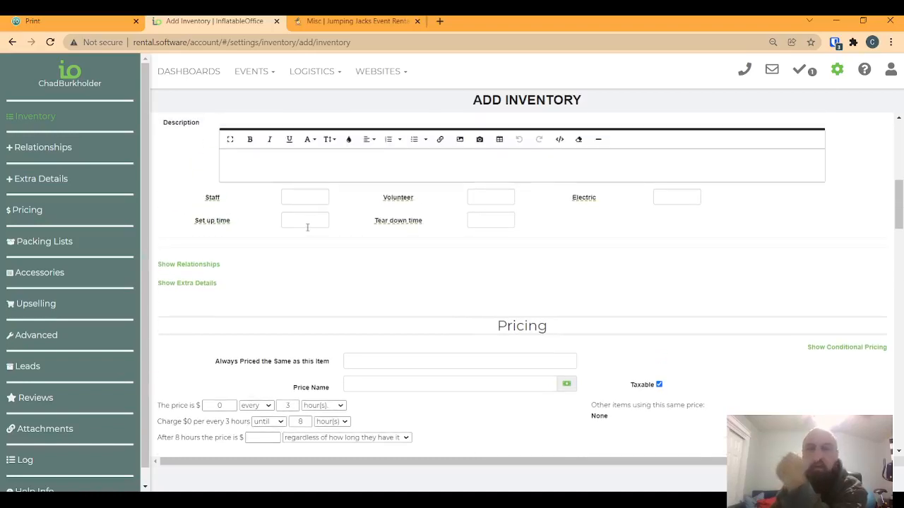
mouse_move(223, 226)
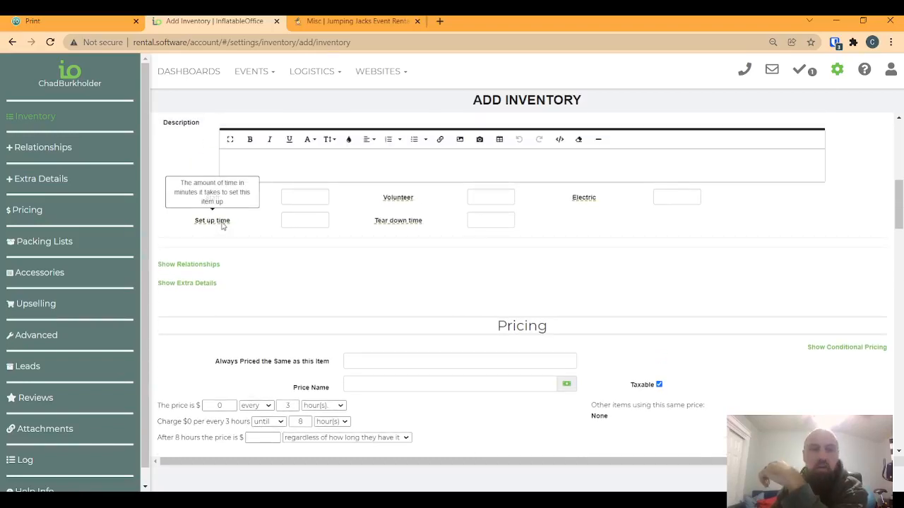
click(488, 220)
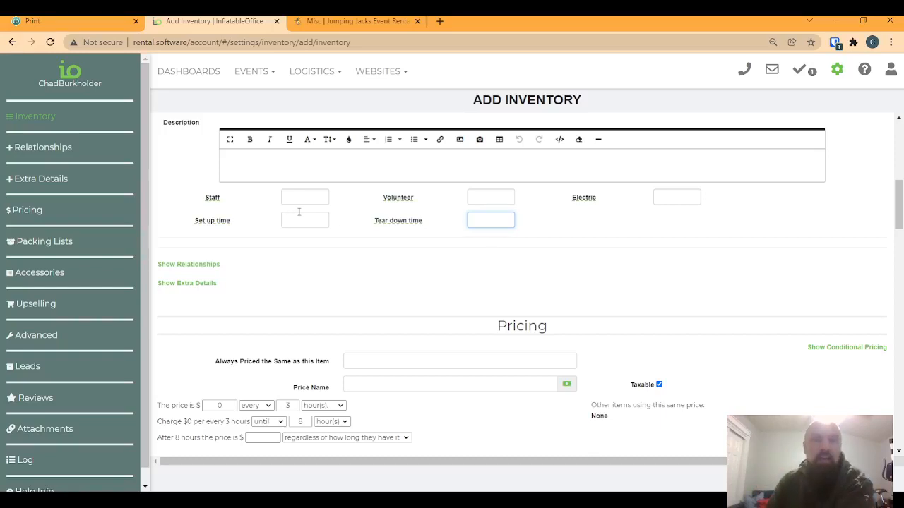
mouse_move(586, 201)
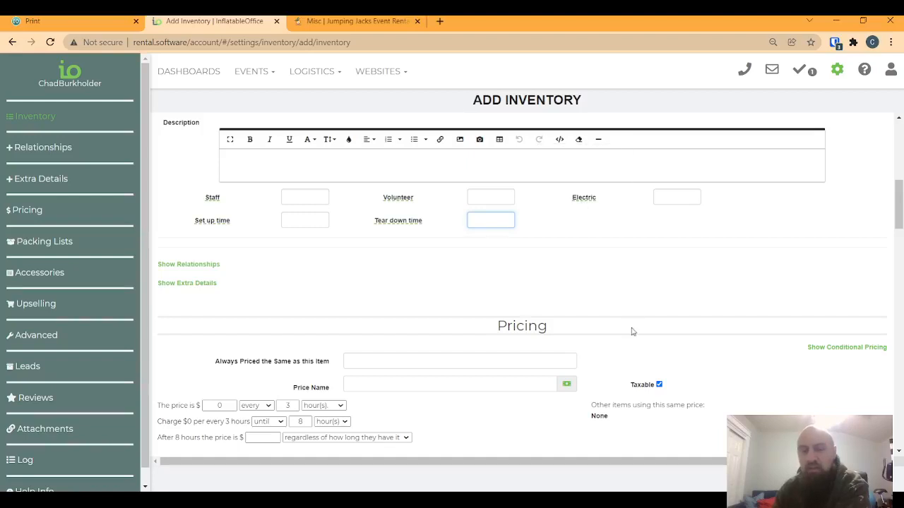
click(309, 220)
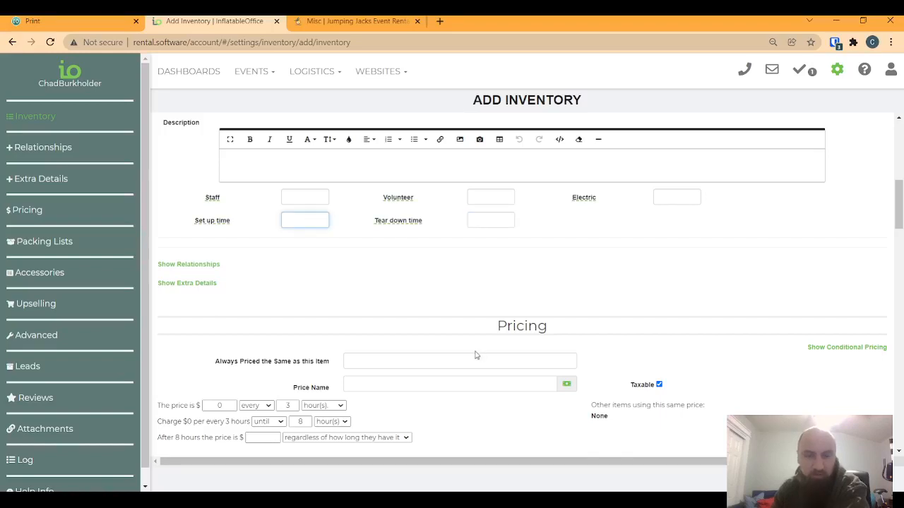
scroll(476, 355, down, 10)
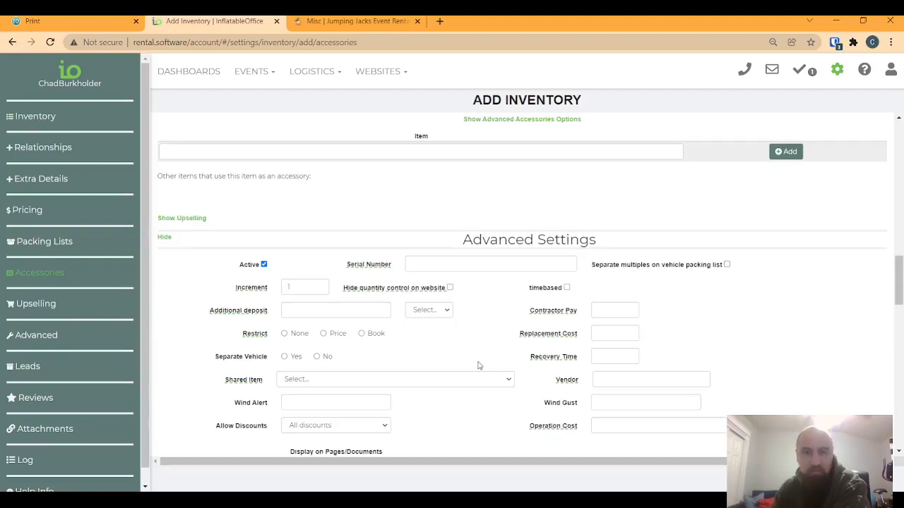